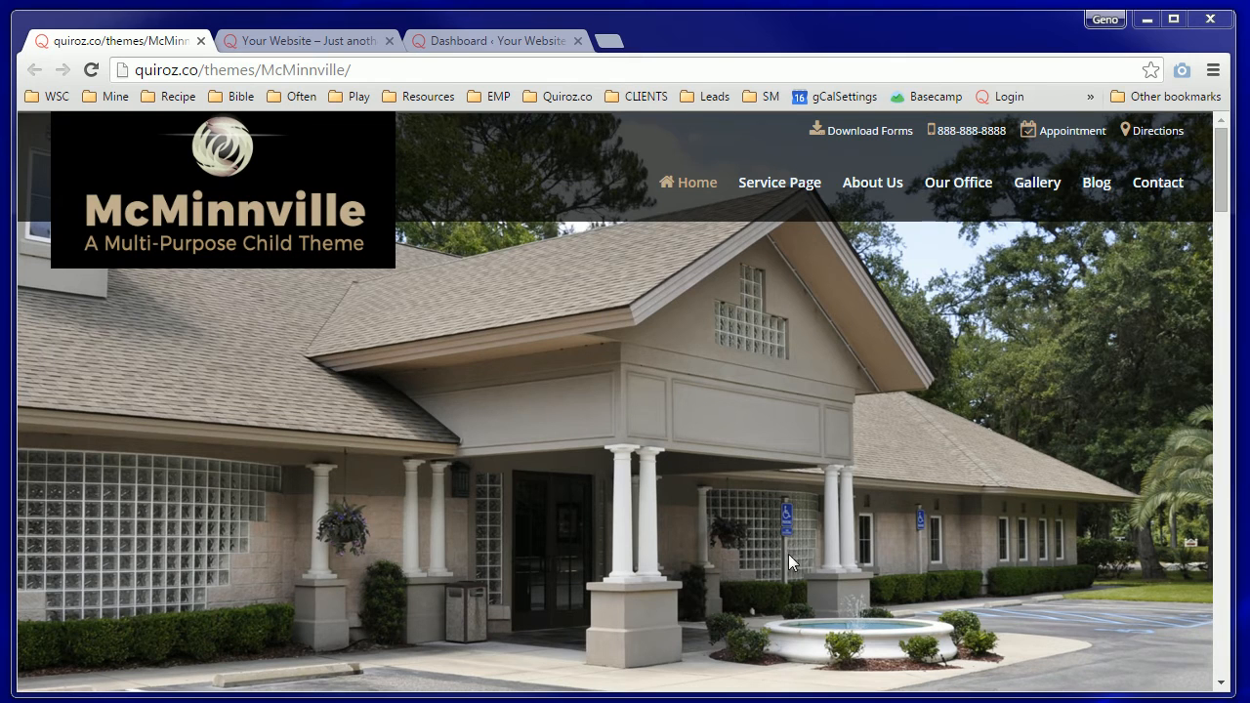
Step: Look over the new site and its dashboard, then review the package contents and prerequisites in the McMinnville instructions PDF in Foxit Reader
click(332, 41)
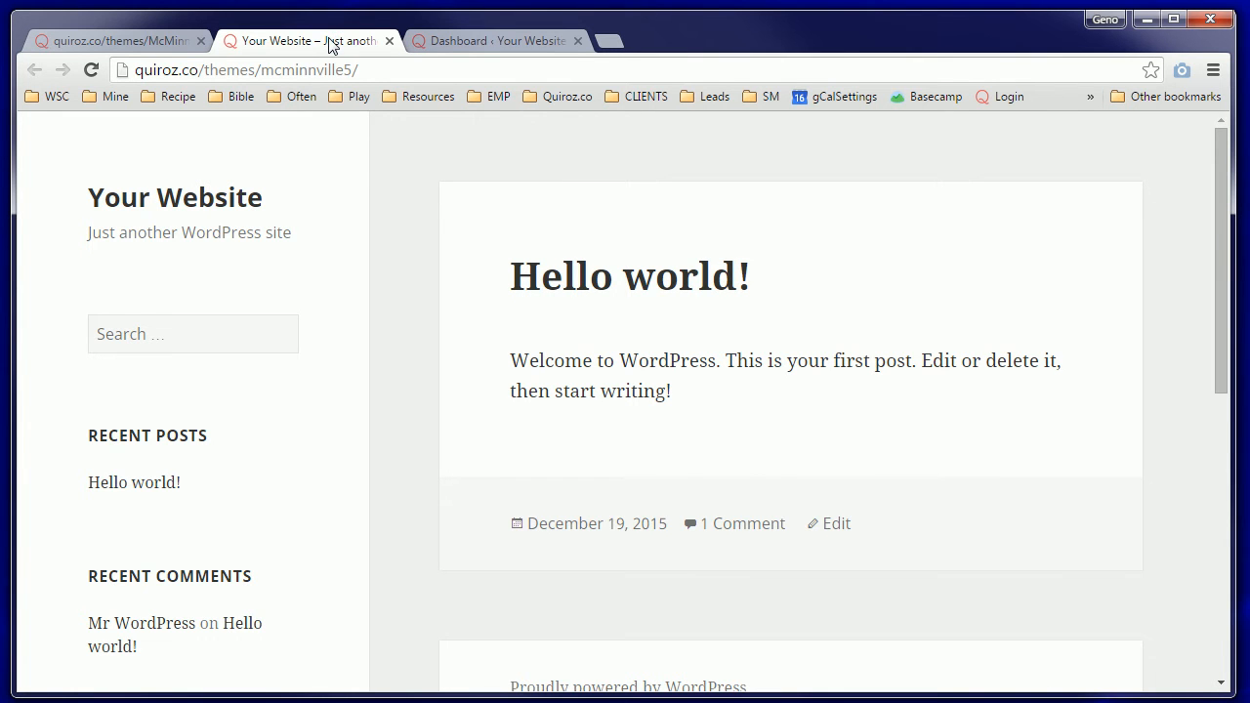
click(470, 44)
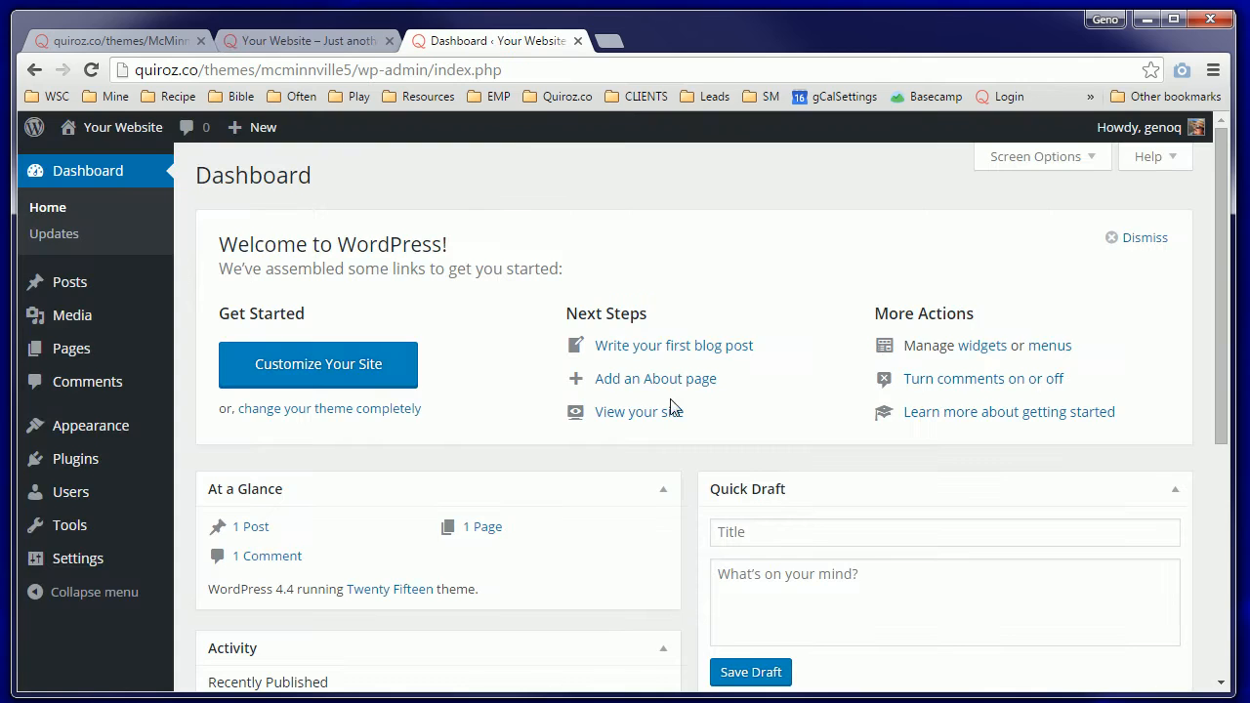
key(alt+Tab)
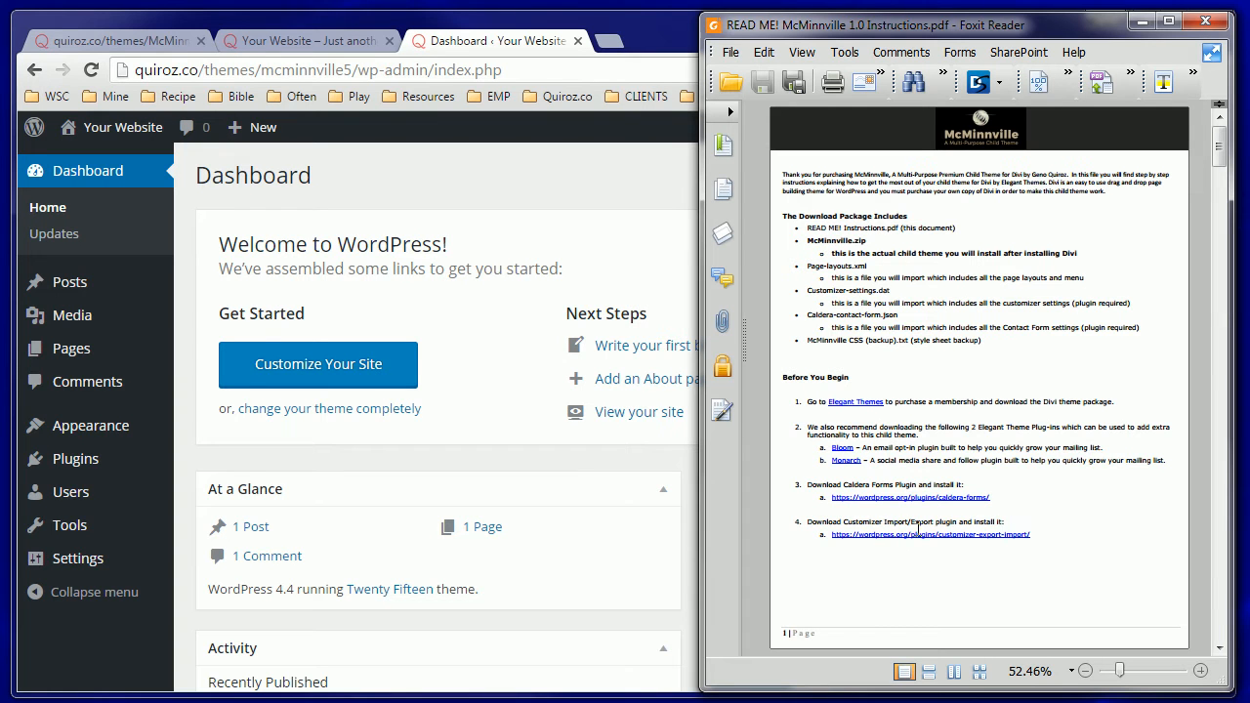
drag(935, 522, 842, 523)
click(1140, 21)
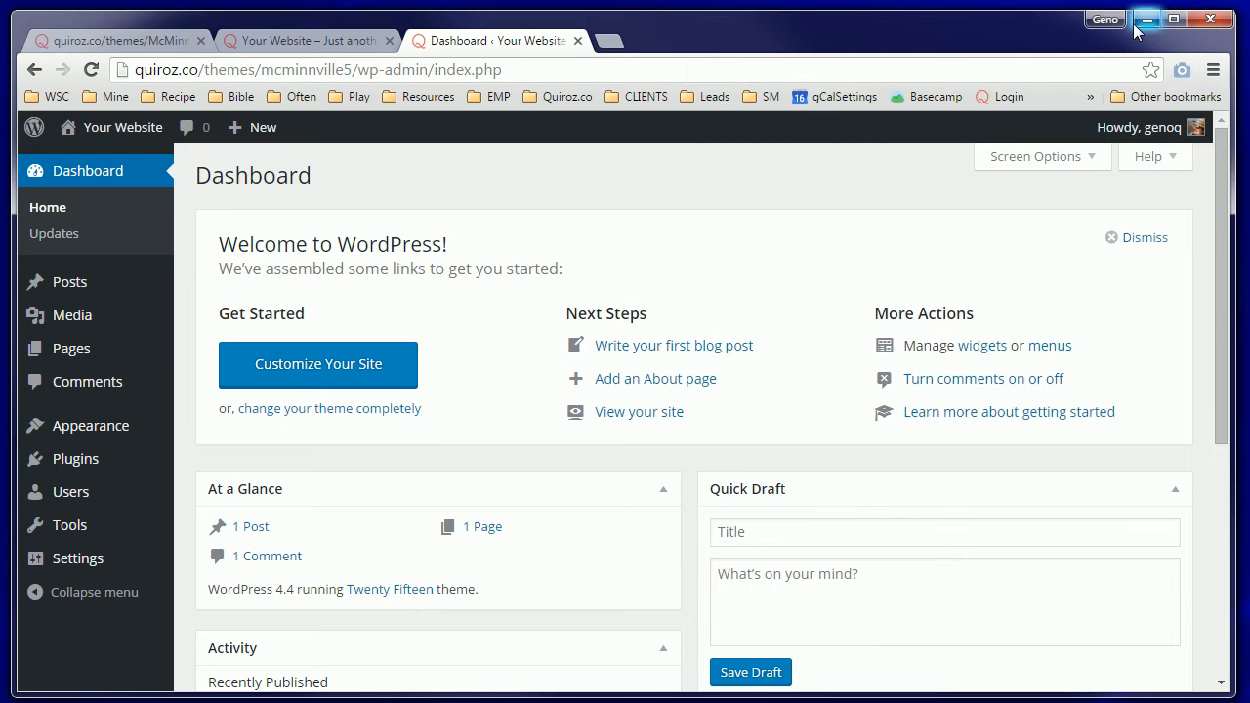
Step: Upload and install the Divi parent theme from Divi.zip in the Divi 2.5.9 folder
mouse_move(120, 433)
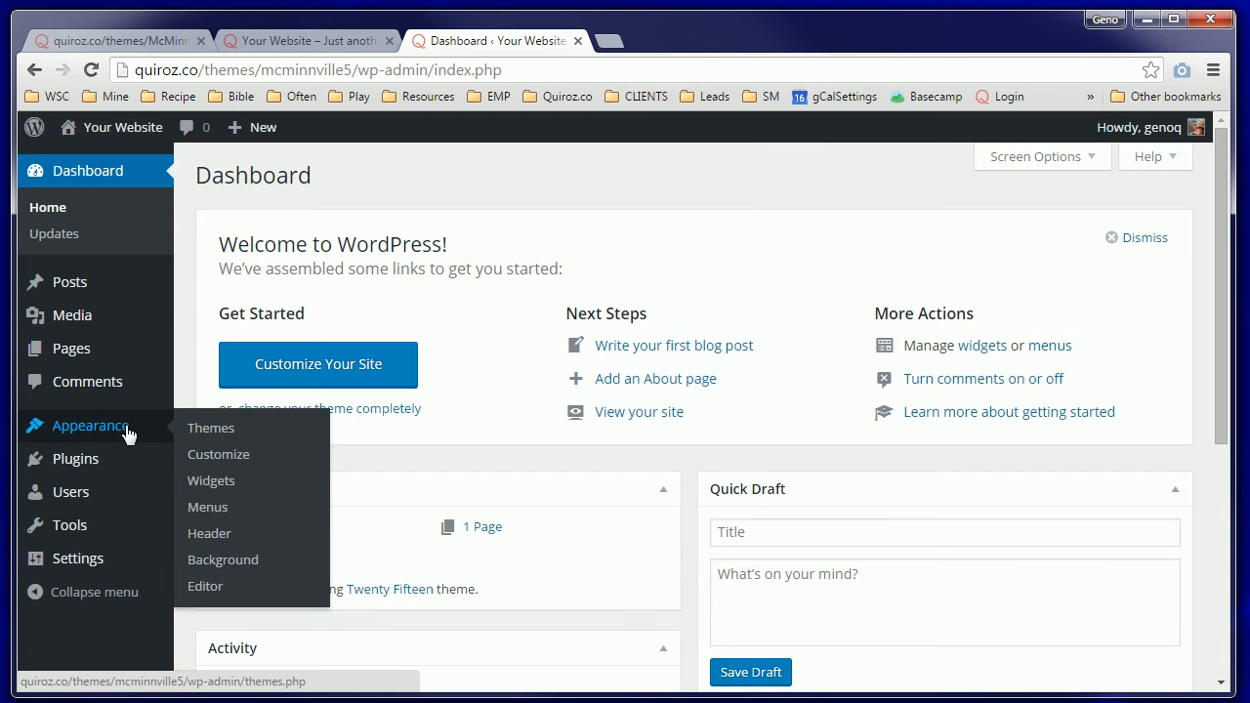
click(209, 430)
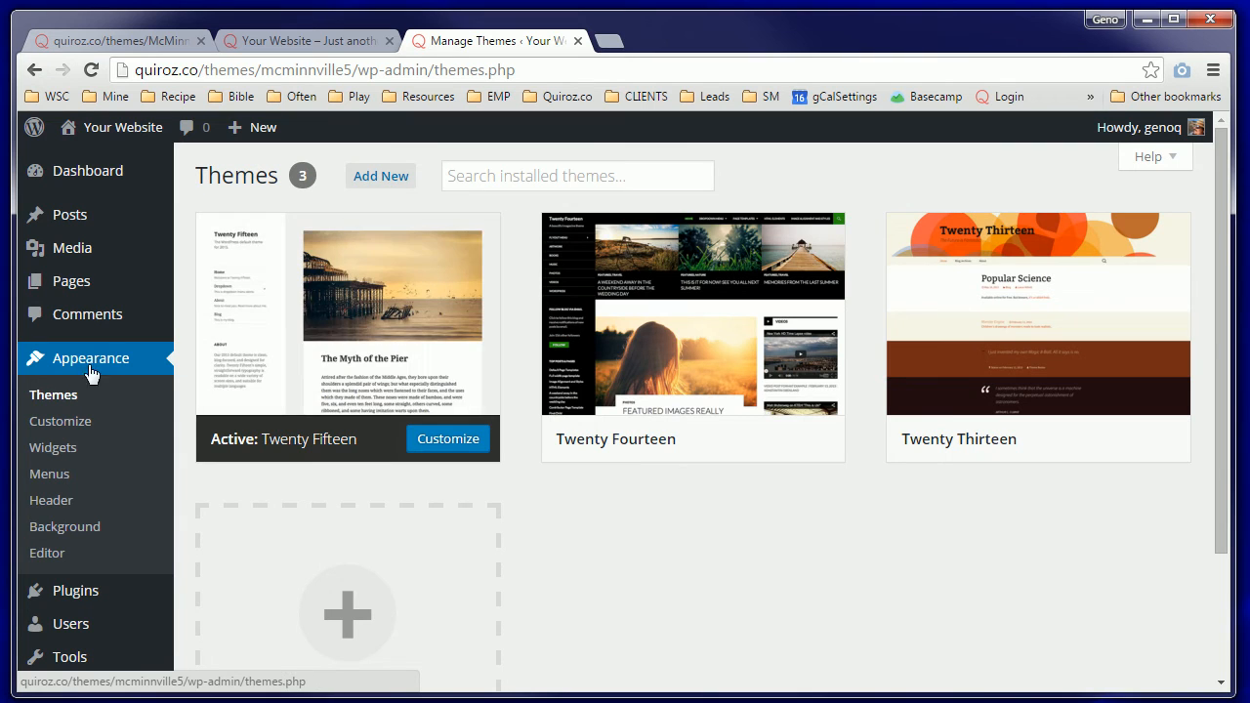
click(377, 176)
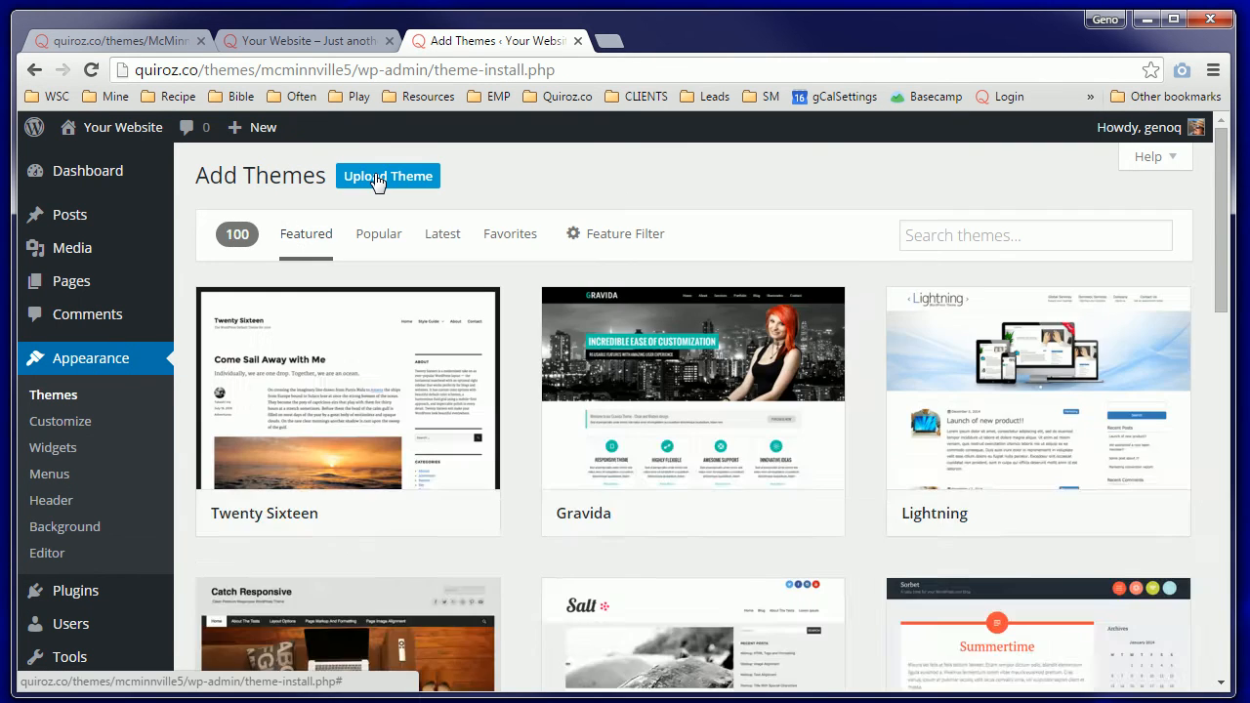
click(377, 178)
click(547, 347)
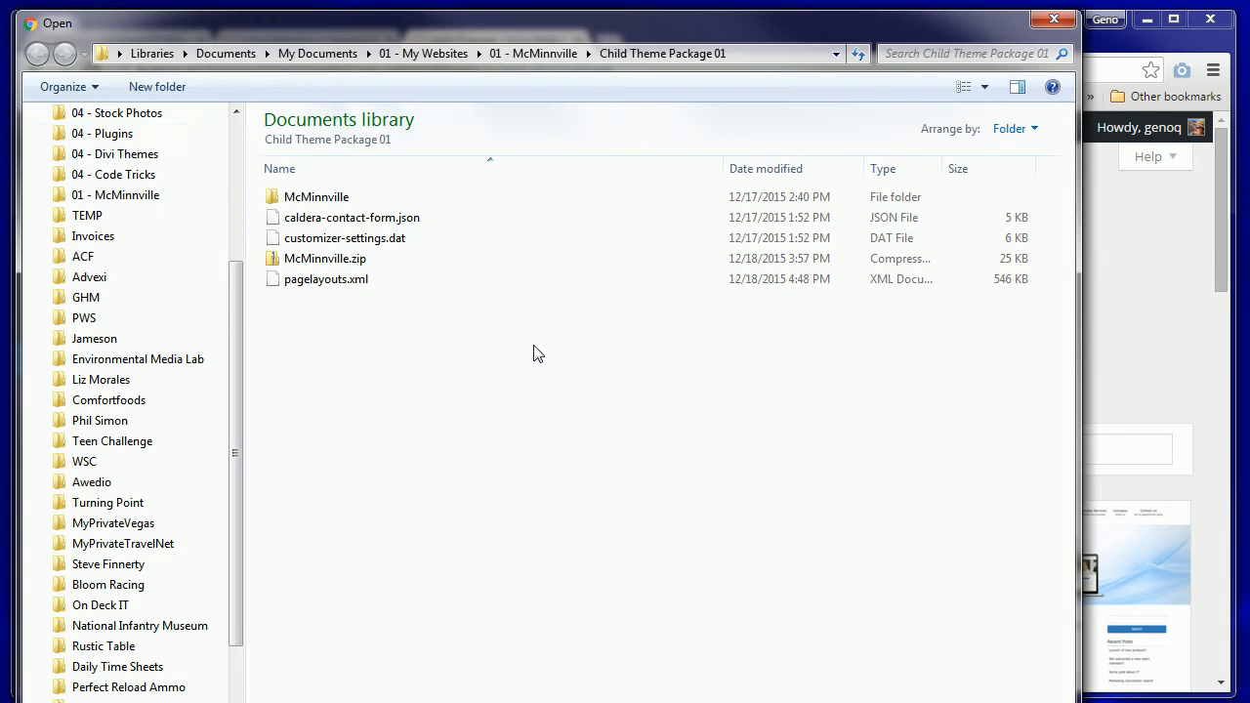
click(132, 154)
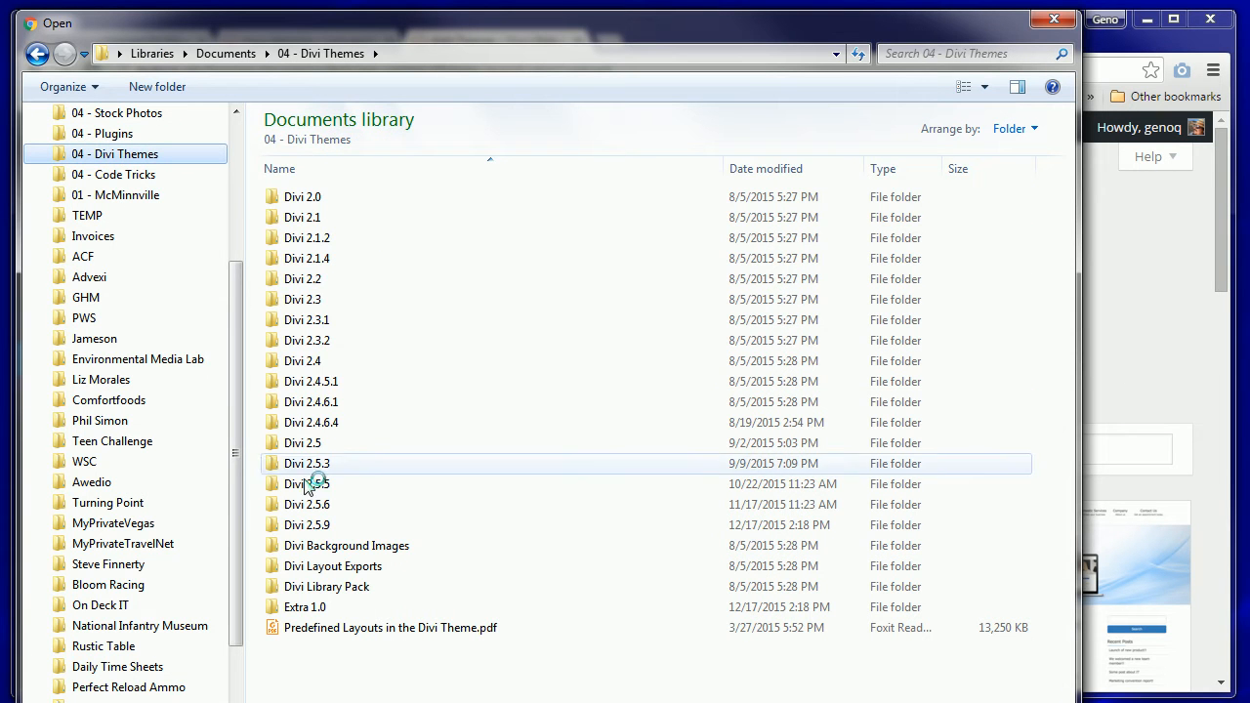
click(310, 529)
double_click(309, 528)
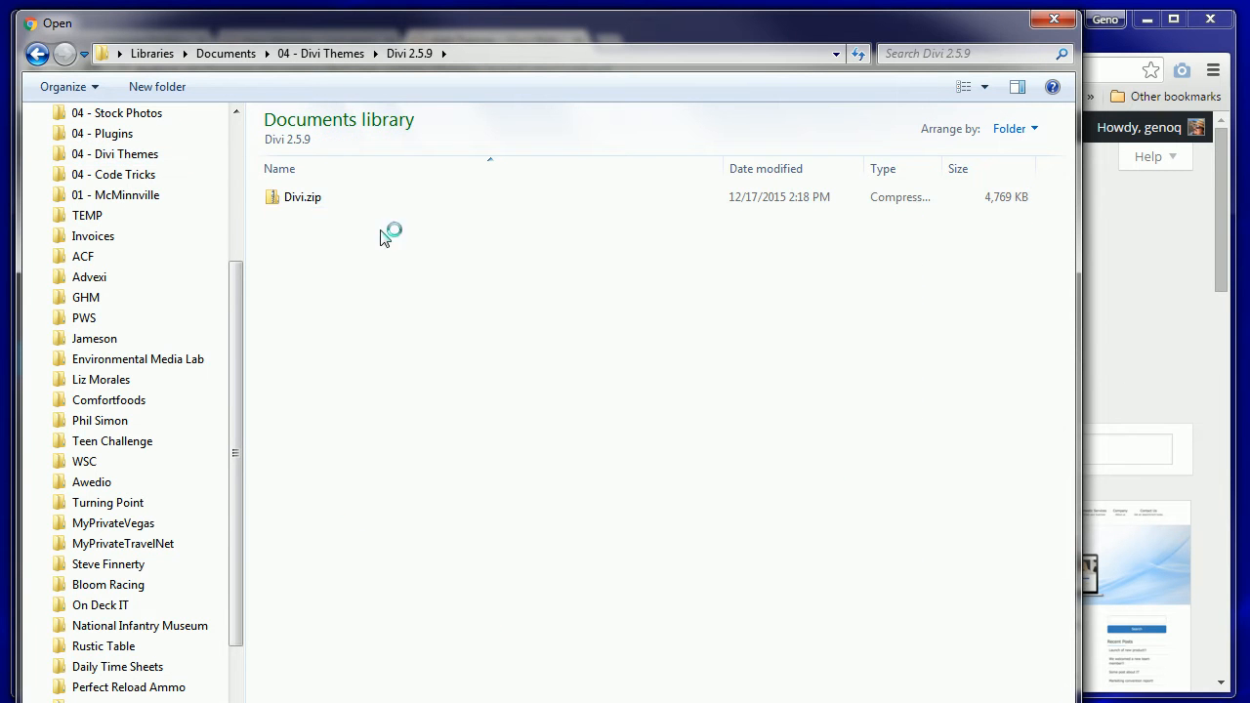
double_click(301, 200)
click(823, 348)
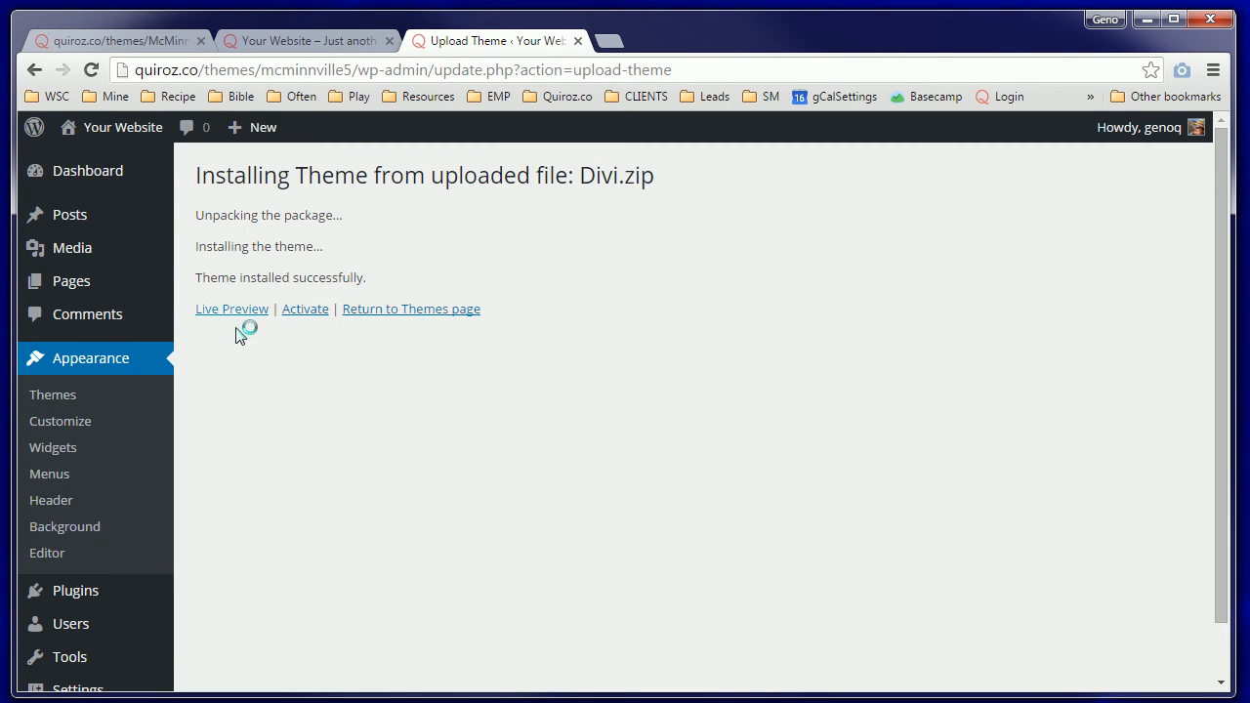
Step: Upload and install McMinnville.zip from the Child Theme Package 01 folder, and activate the McMinnville child theme
click(414, 310)
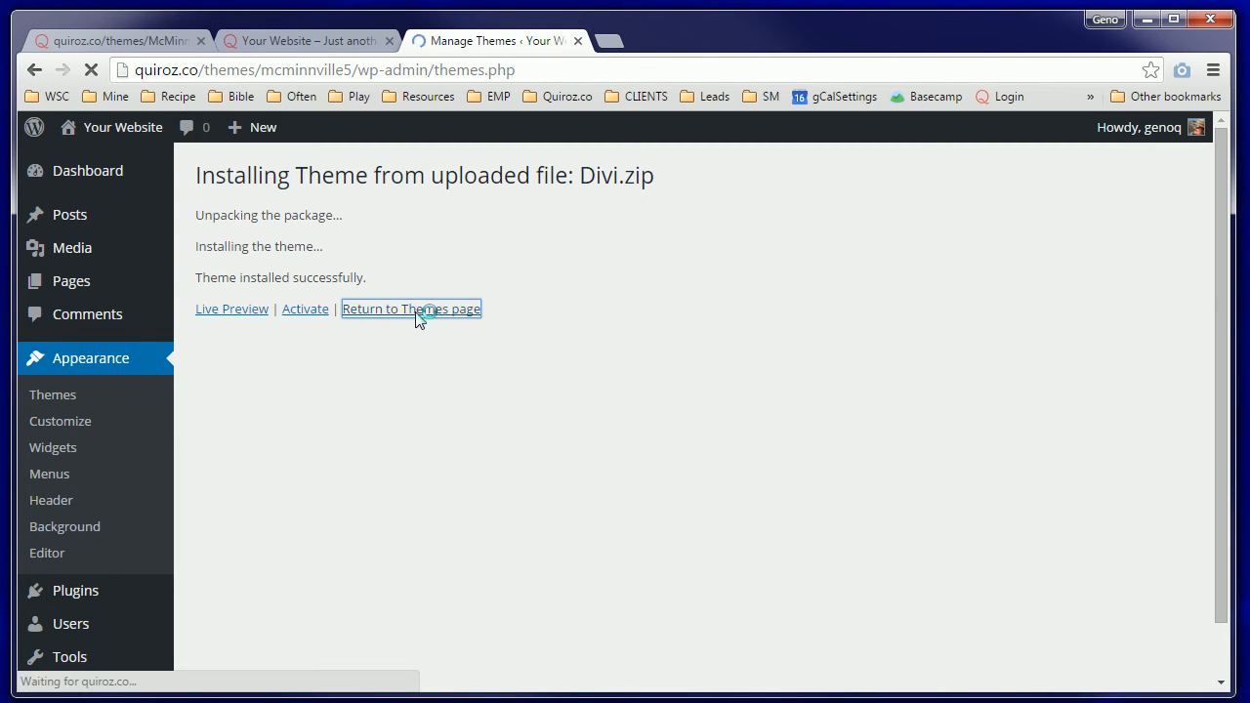
click(378, 183)
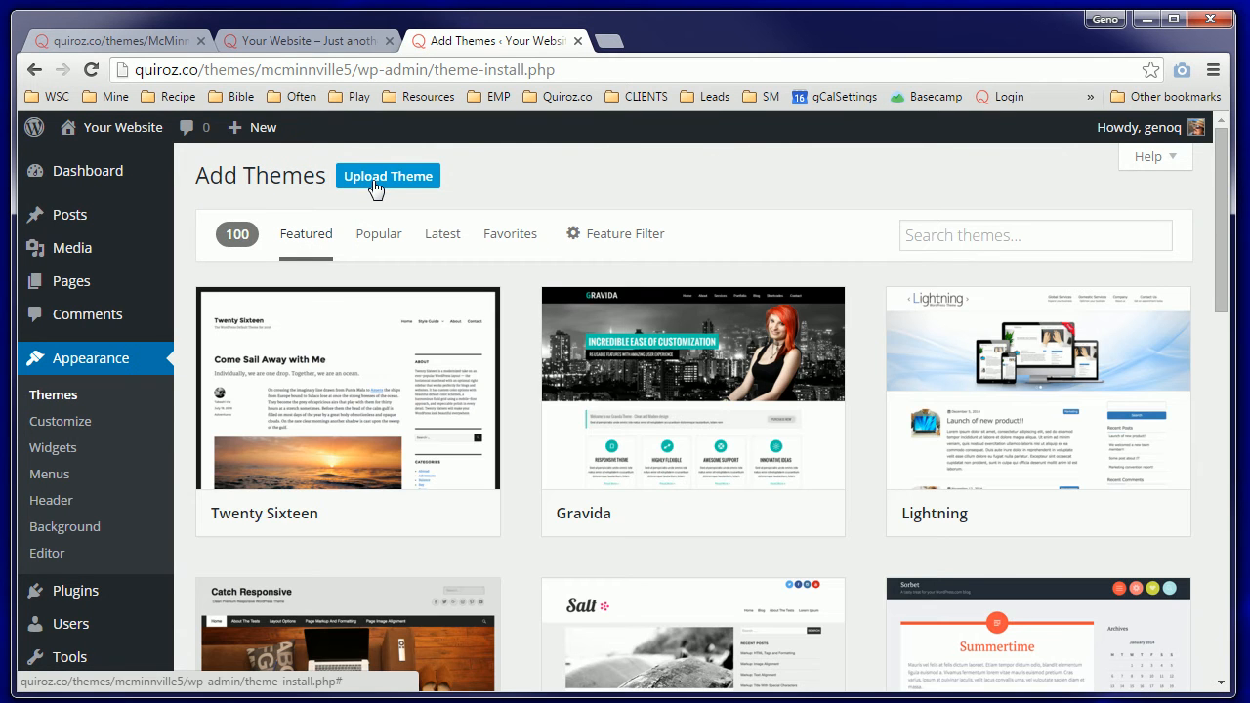
click(375, 185)
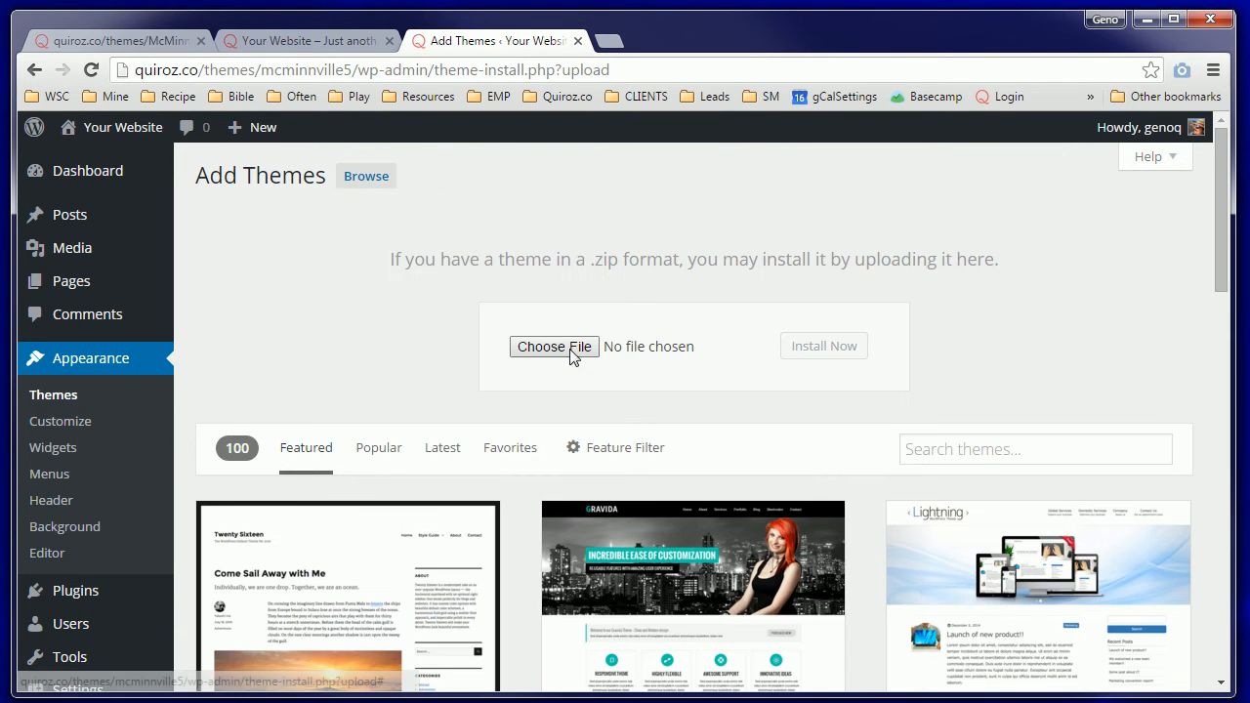
click(573, 348)
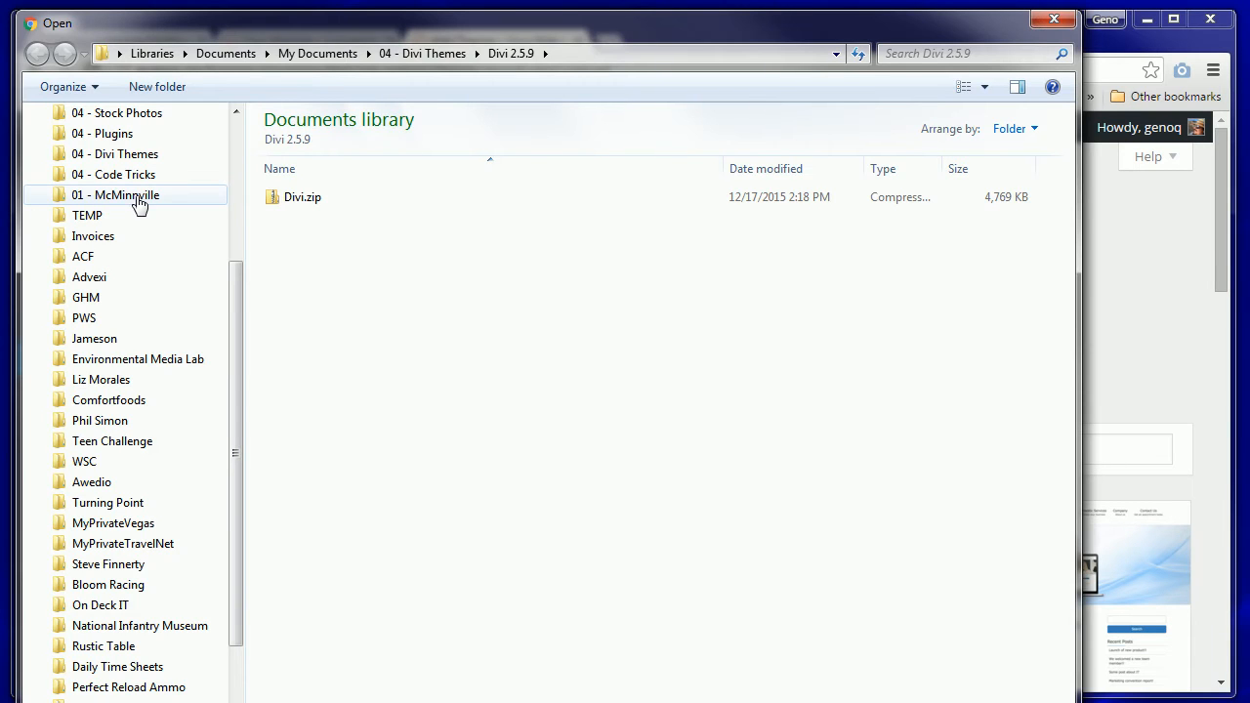
click(198, 195)
double_click(307, 240)
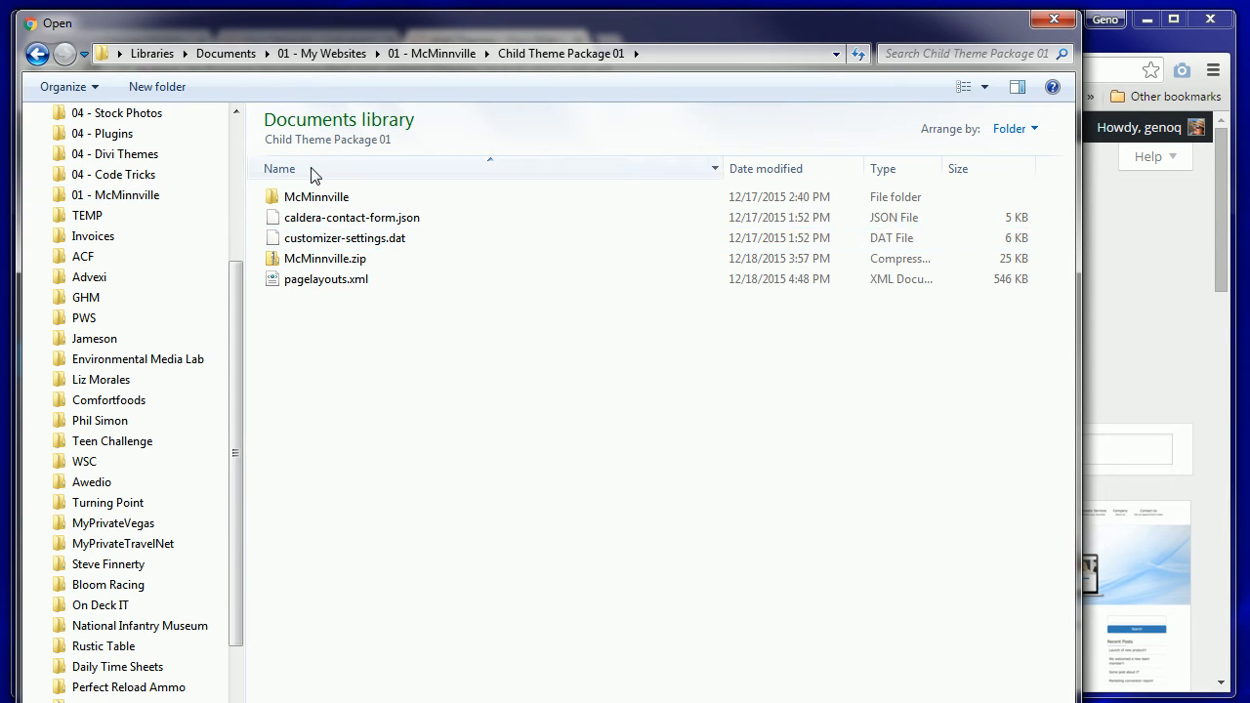
double_click(312, 263)
click(852, 351)
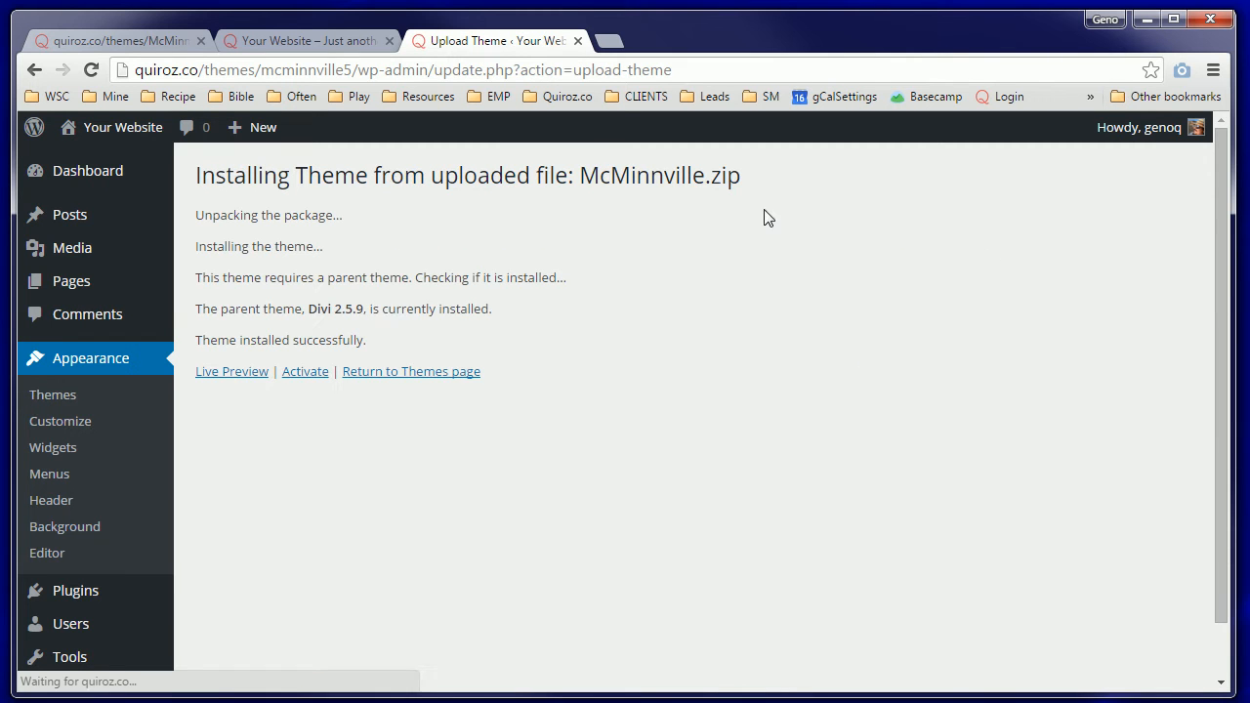
click(305, 375)
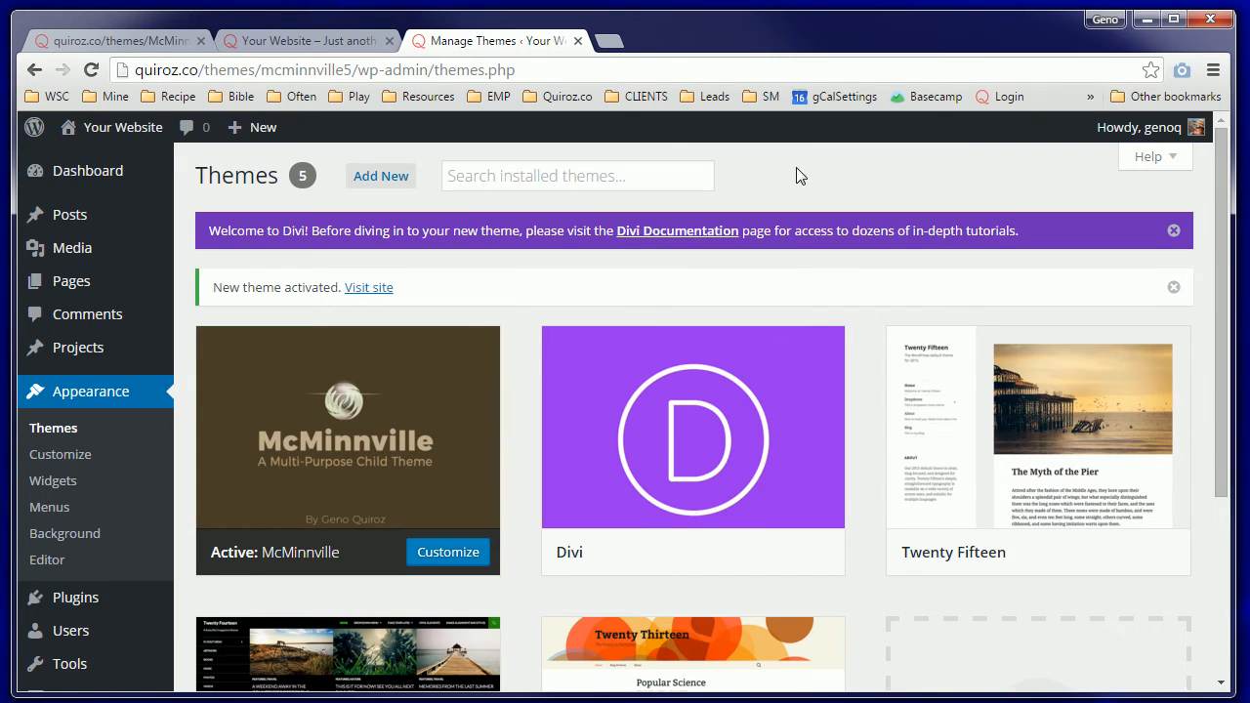
Step: Install the WordPress Importer plugin, activate it and run the importer
scroll(799, 165, down, 3)
mouse_move(62, 561)
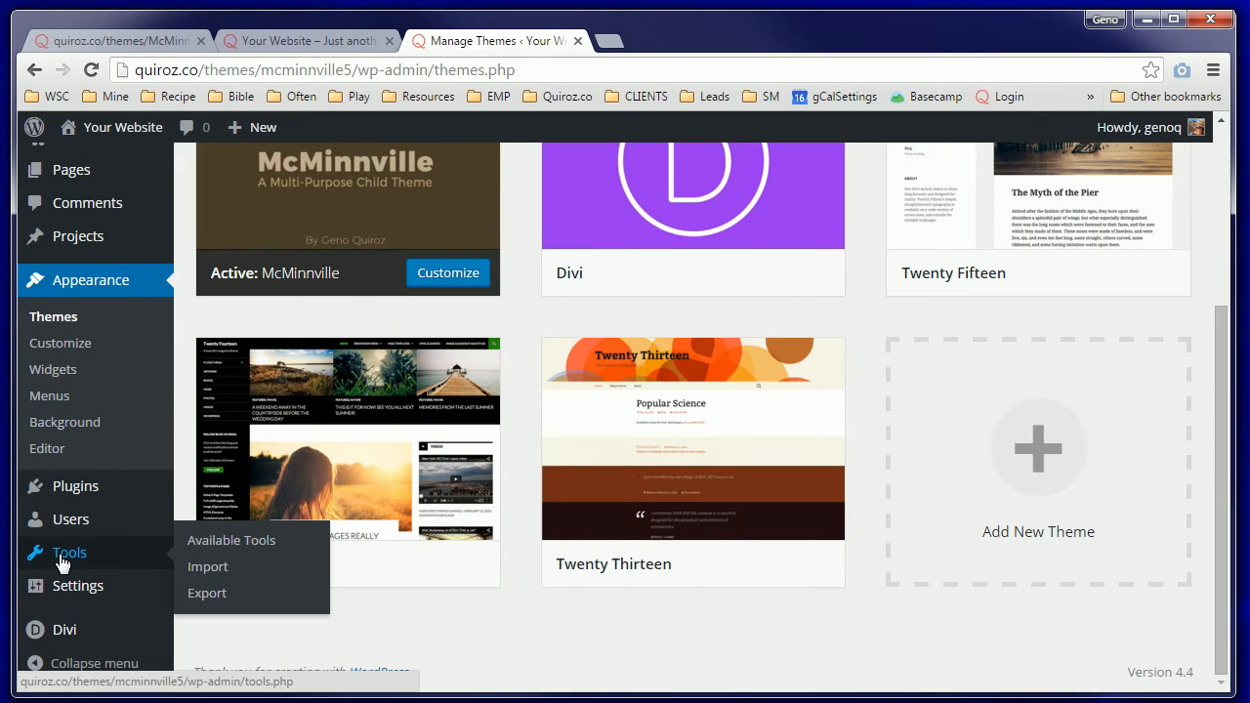
click(207, 566)
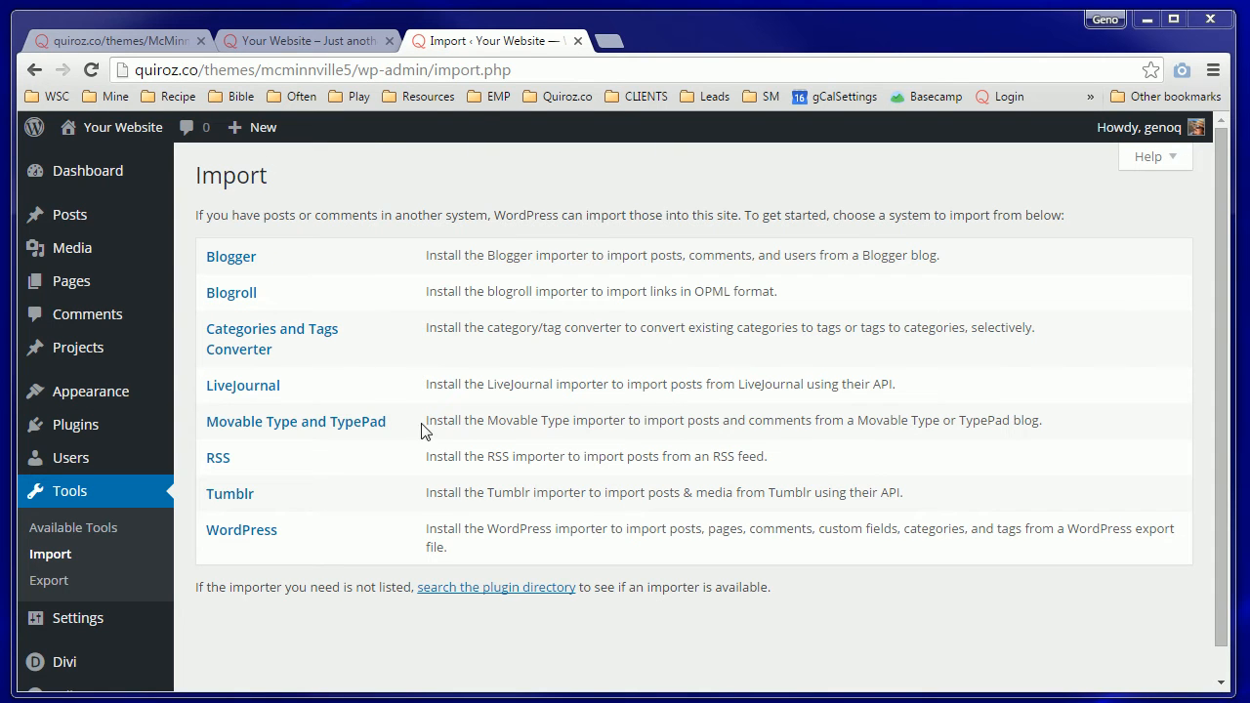
click(251, 533)
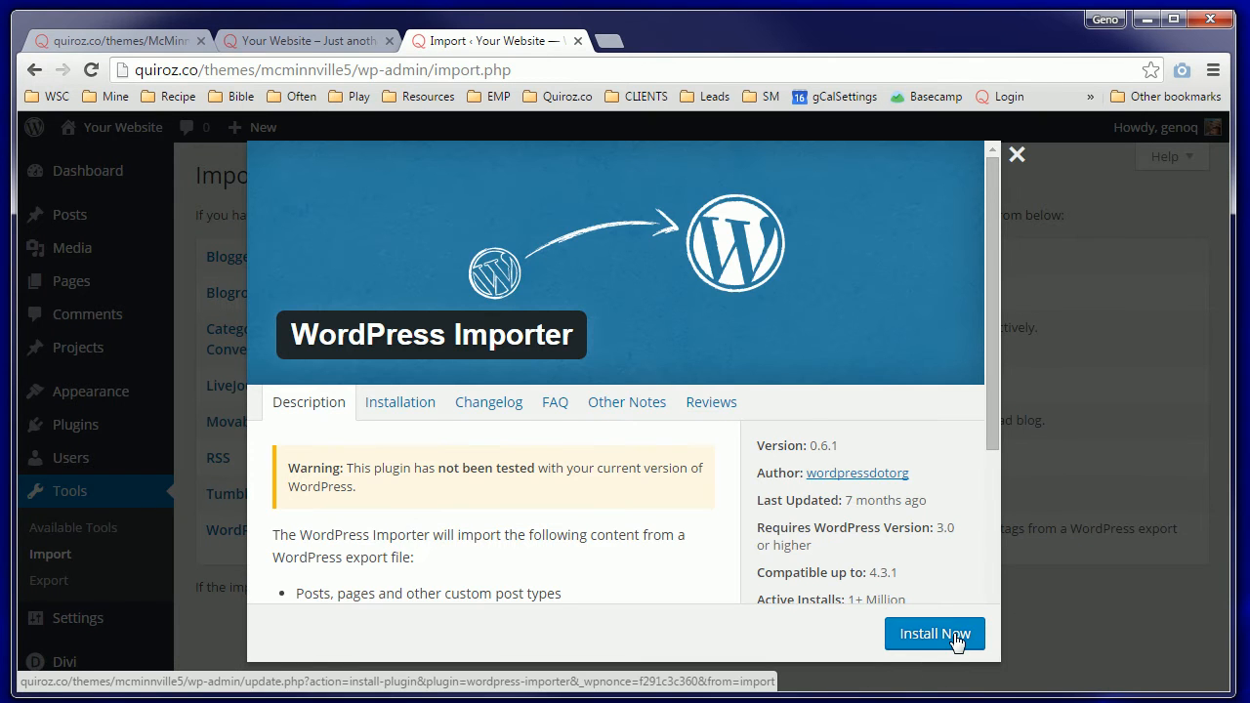
click(954, 635)
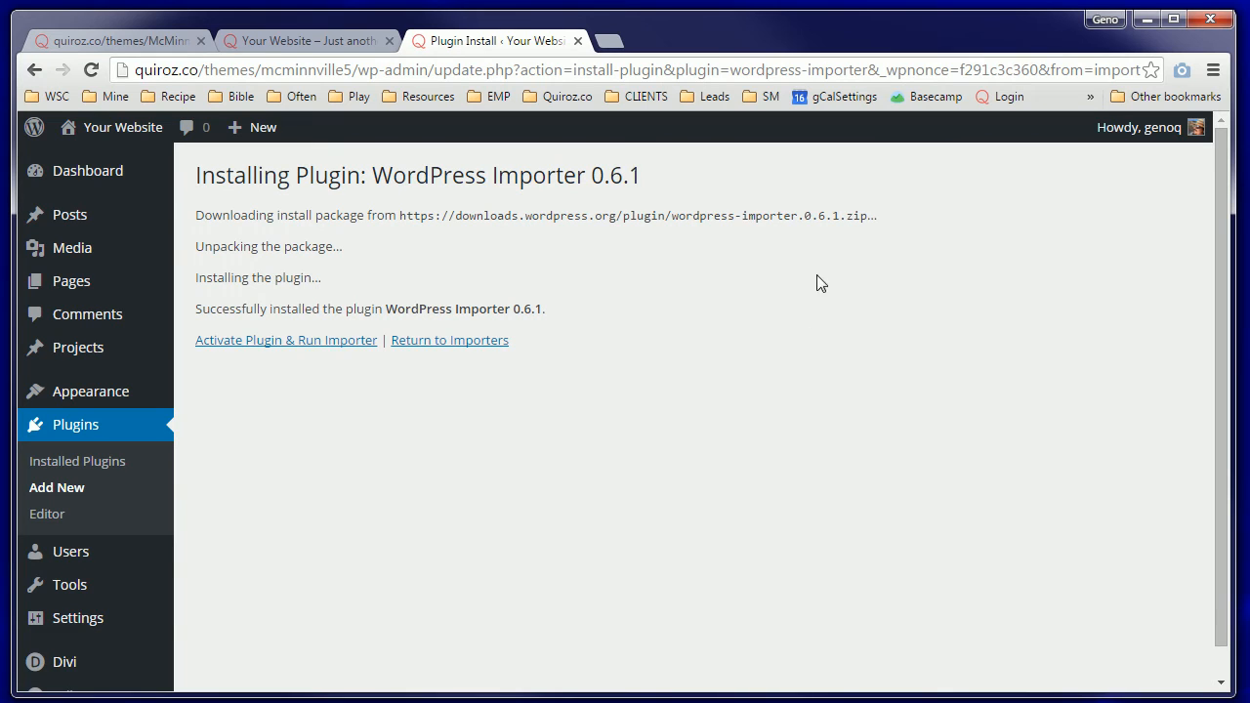
click(270, 342)
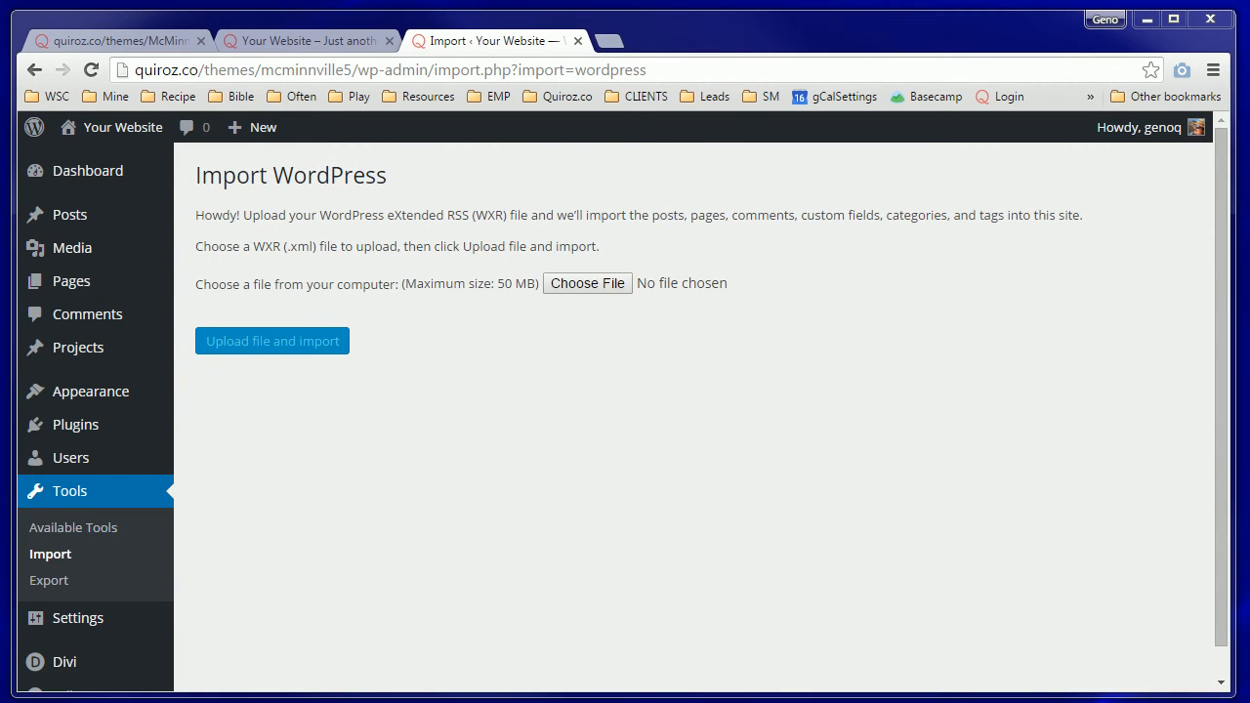
Step: Upload pagelayouts.xml from the Child Theme Package 01 folder to the WordPress importer
click(568, 285)
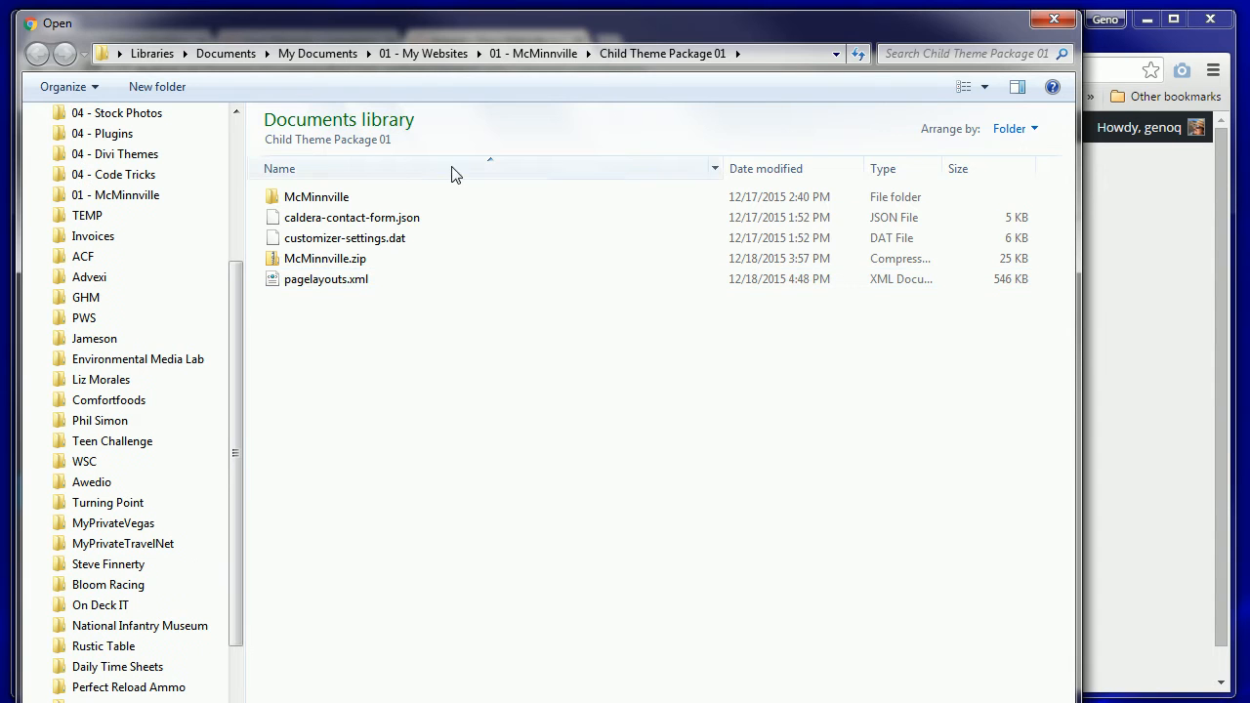
double_click(303, 280)
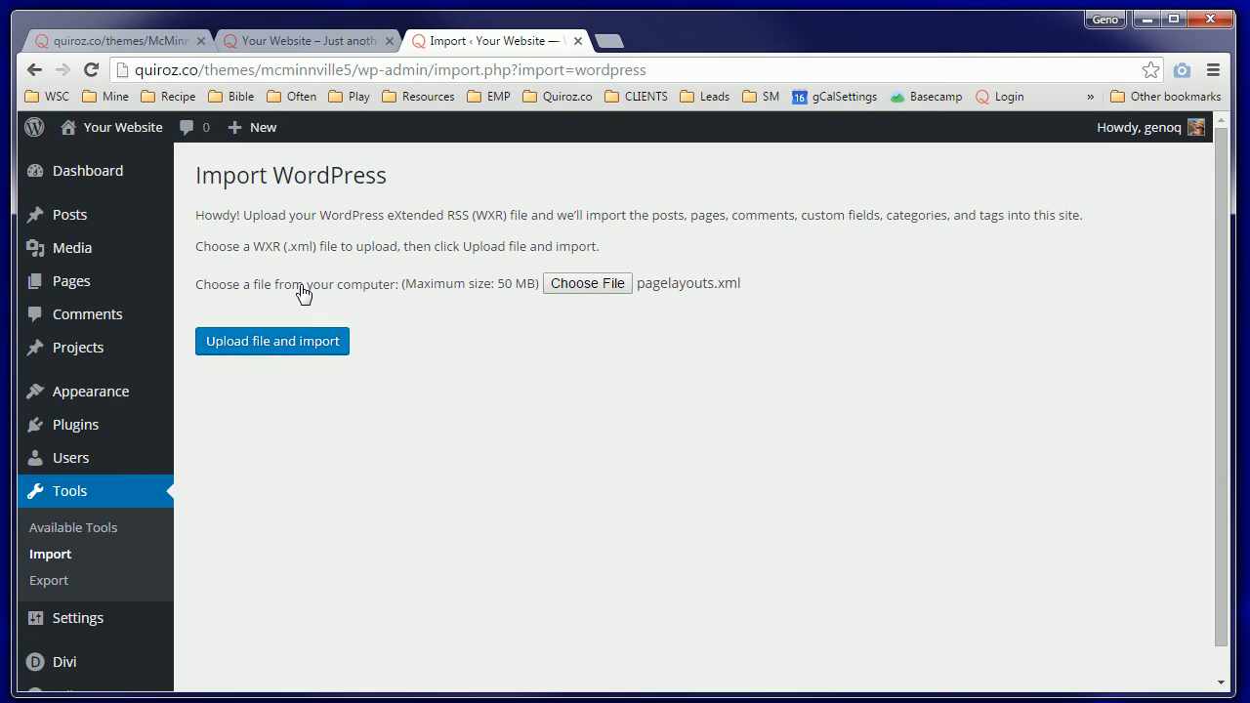
click(283, 349)
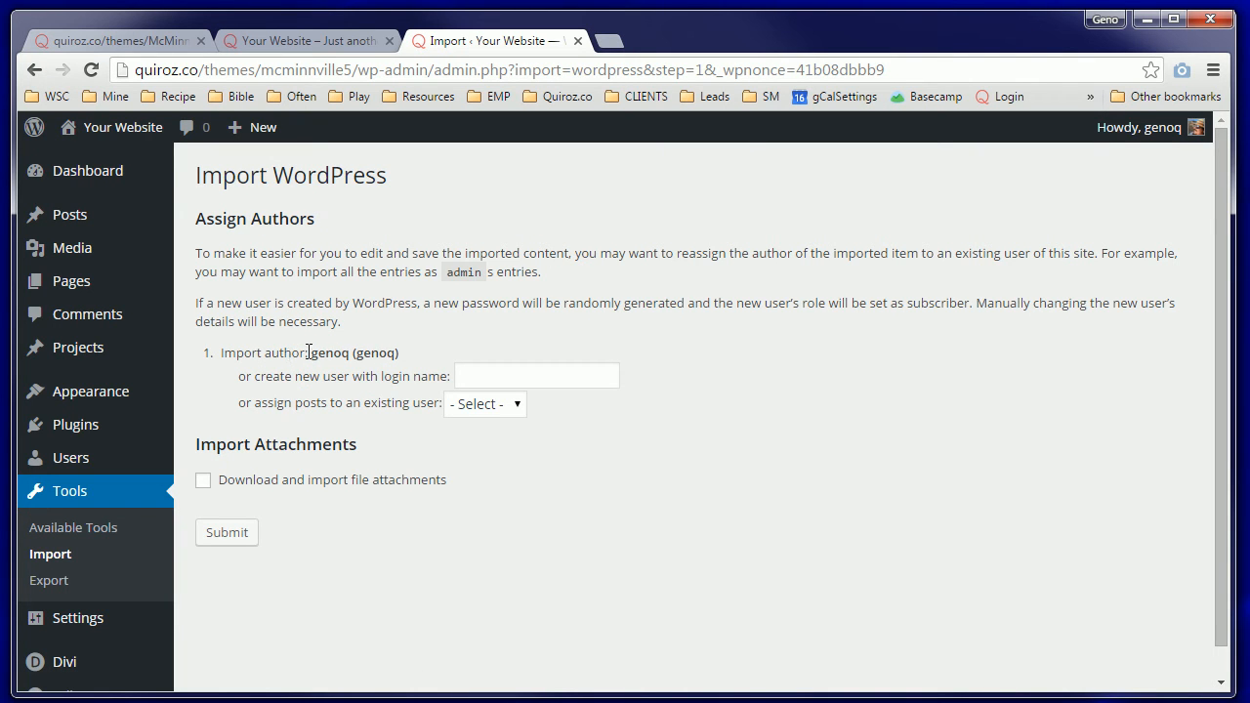
Step: Assign the imported posts to the existing site user, include file attachments, and submit the import
drag(312, 353, 430, 355)
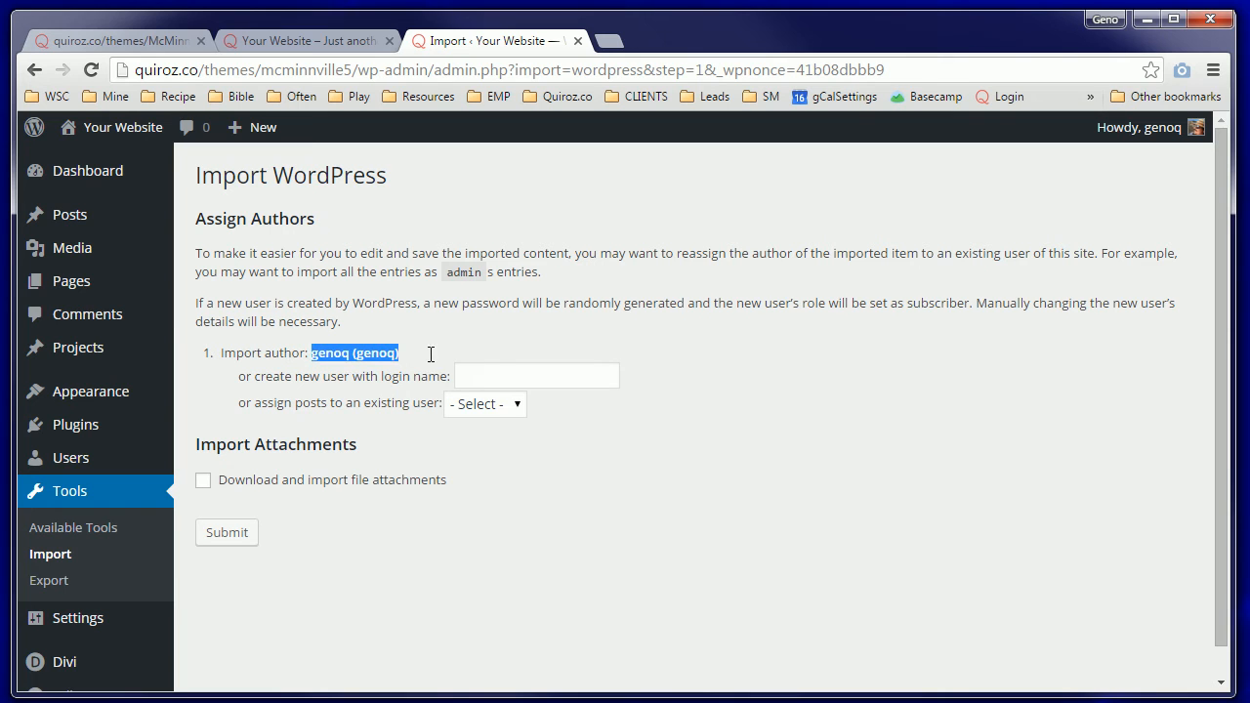
click(519, 406)
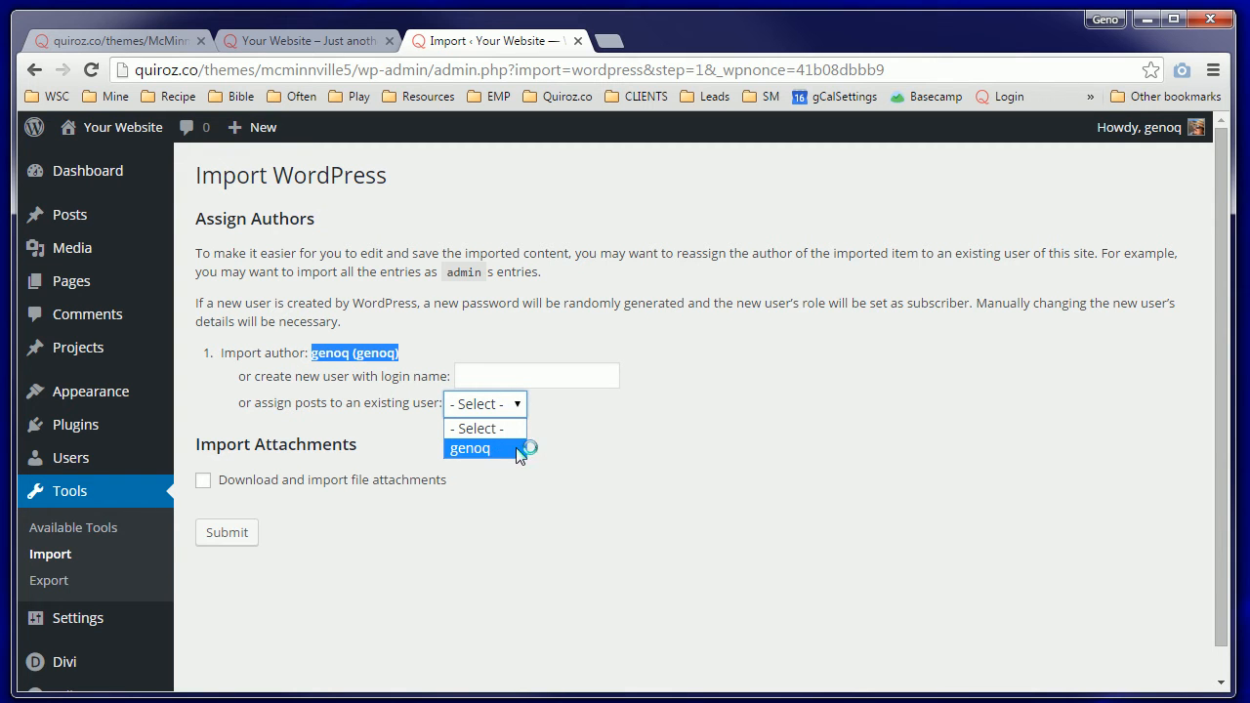
click(507, 456)
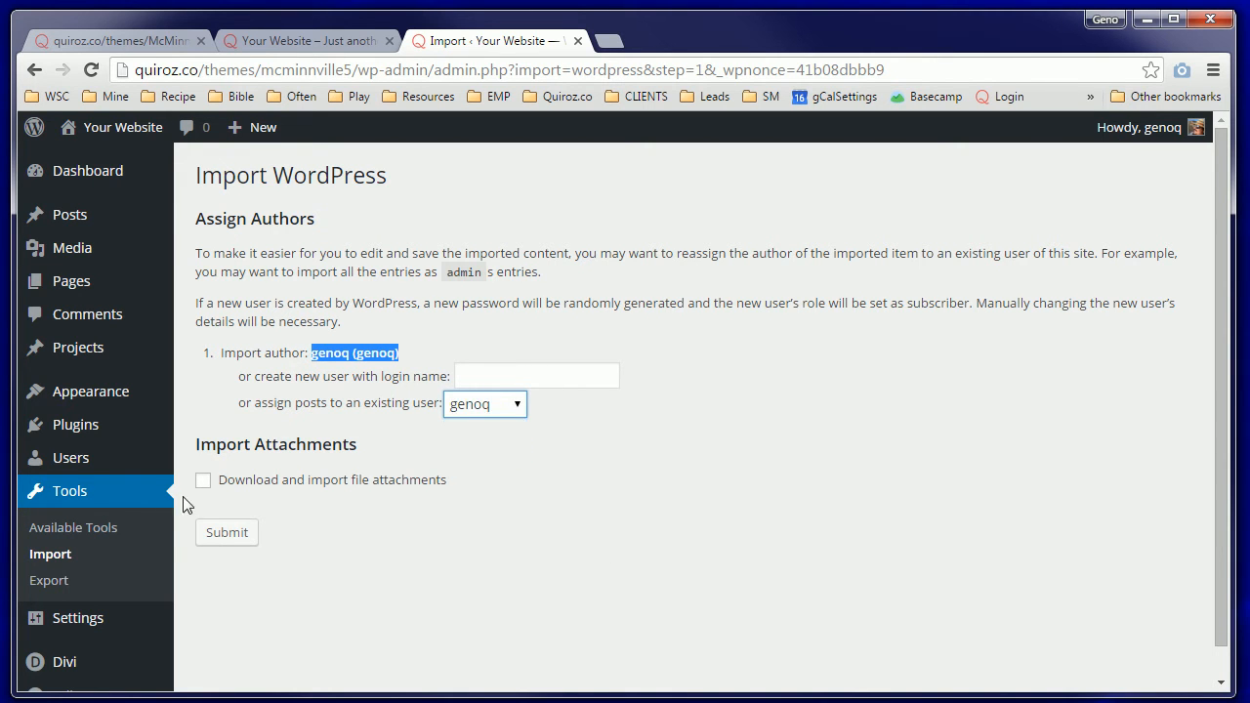
click(204, 482)
click(232, 539)
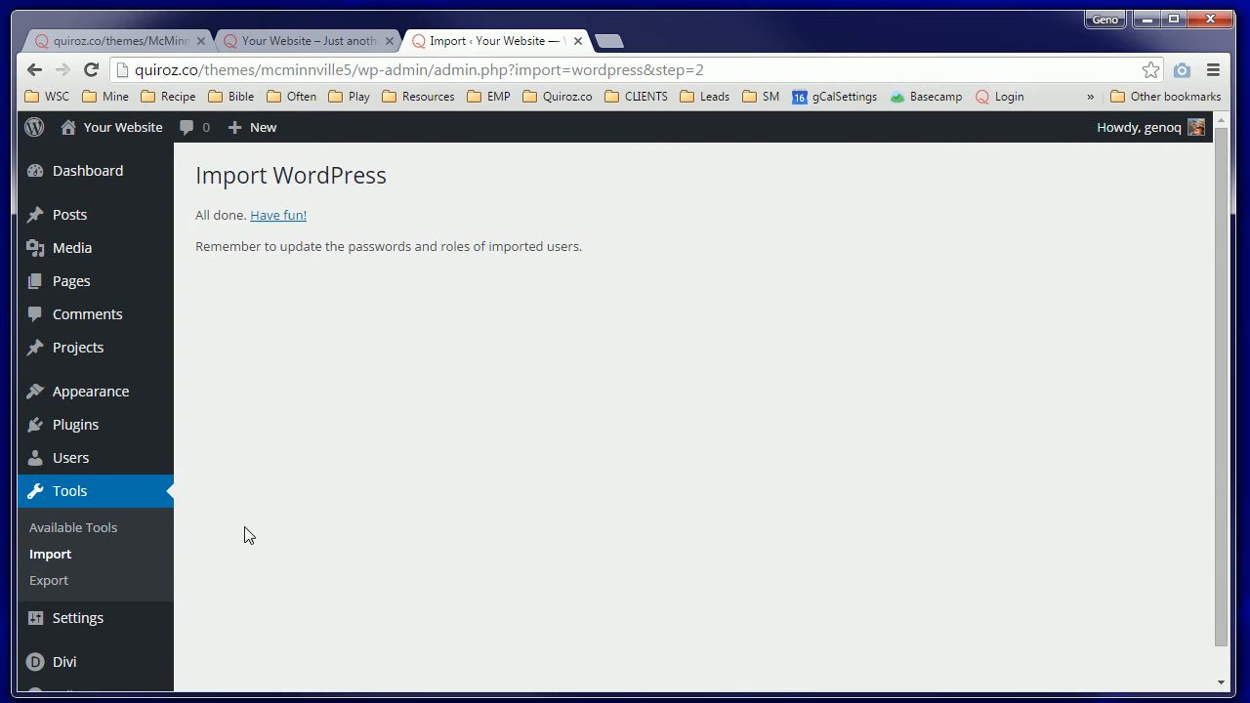
Step: Set the site's front page to the static page Home in the Reading settings and save the changes
mouse_move(78, 625)
click(220, 547)
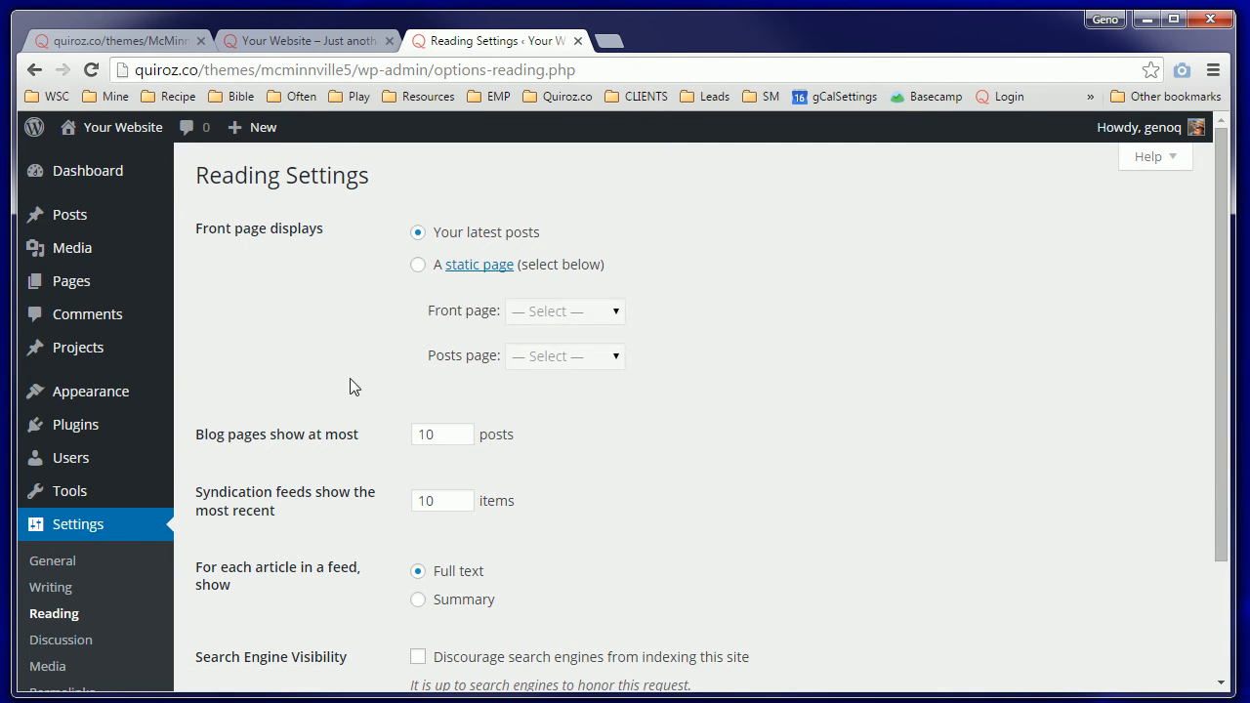
click(419, 265)
click(576, 312)
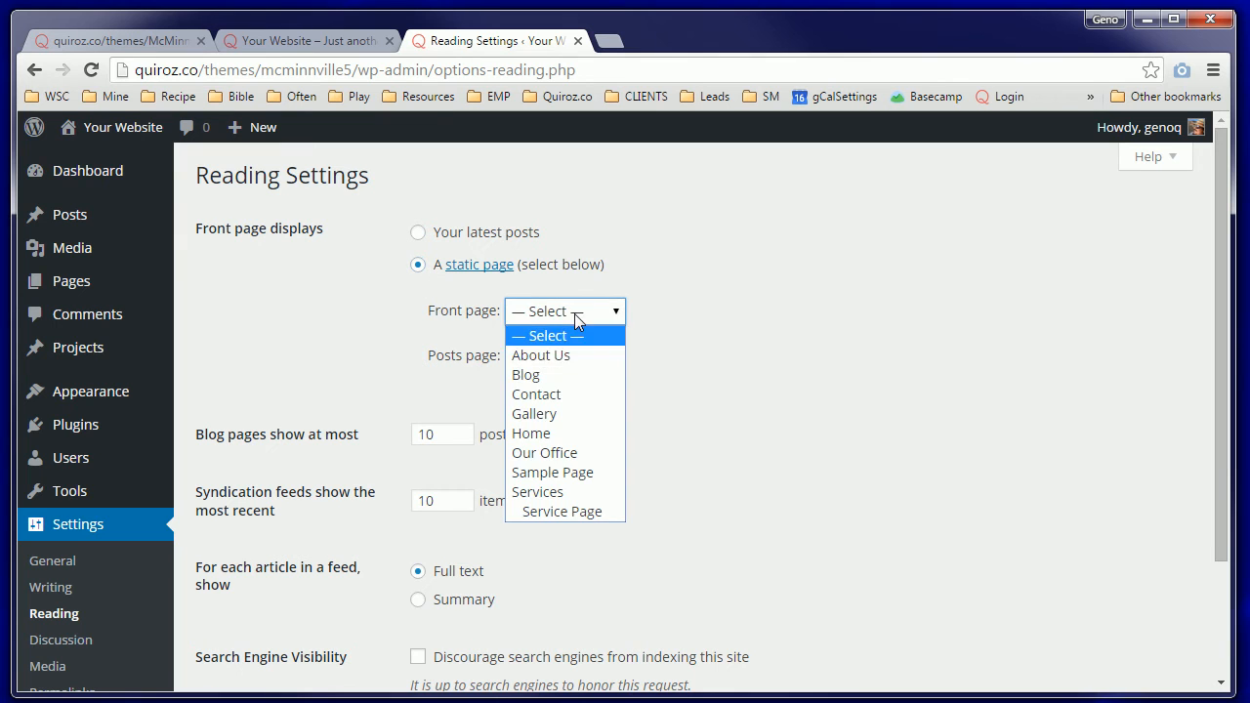
click(553, 434)
scroll(332, 449, down, 2)
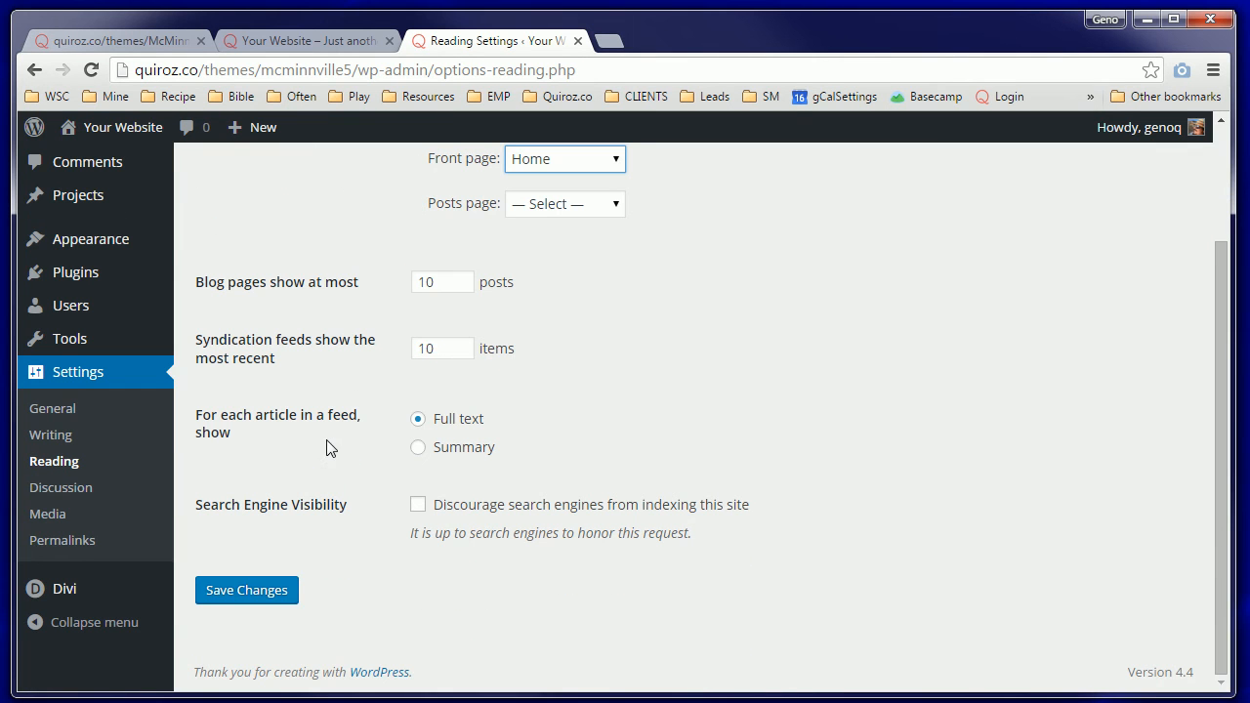
click(252, 592)
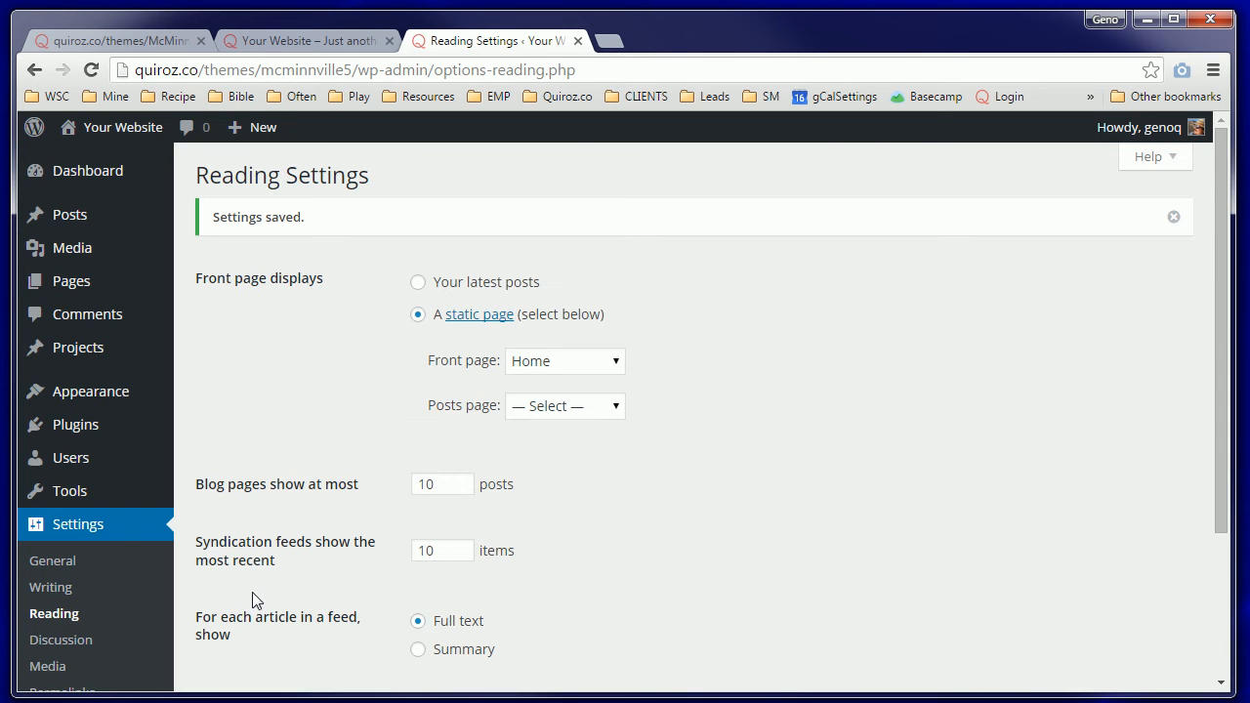
scroll(307, 301, down, 3)
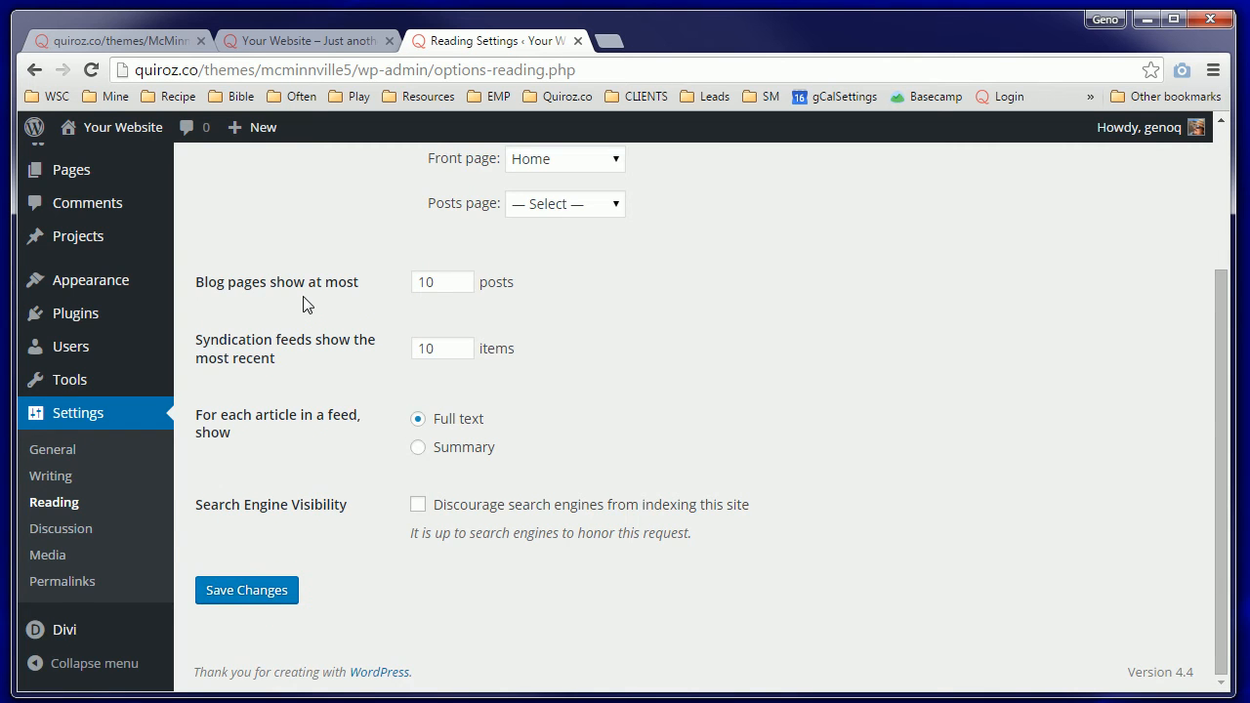
Step: Install the Customizer Export/Import plugin by uploading customizer-export-import.zip from the 04 - Plugins folder
scroll(303, 305, up, 3)
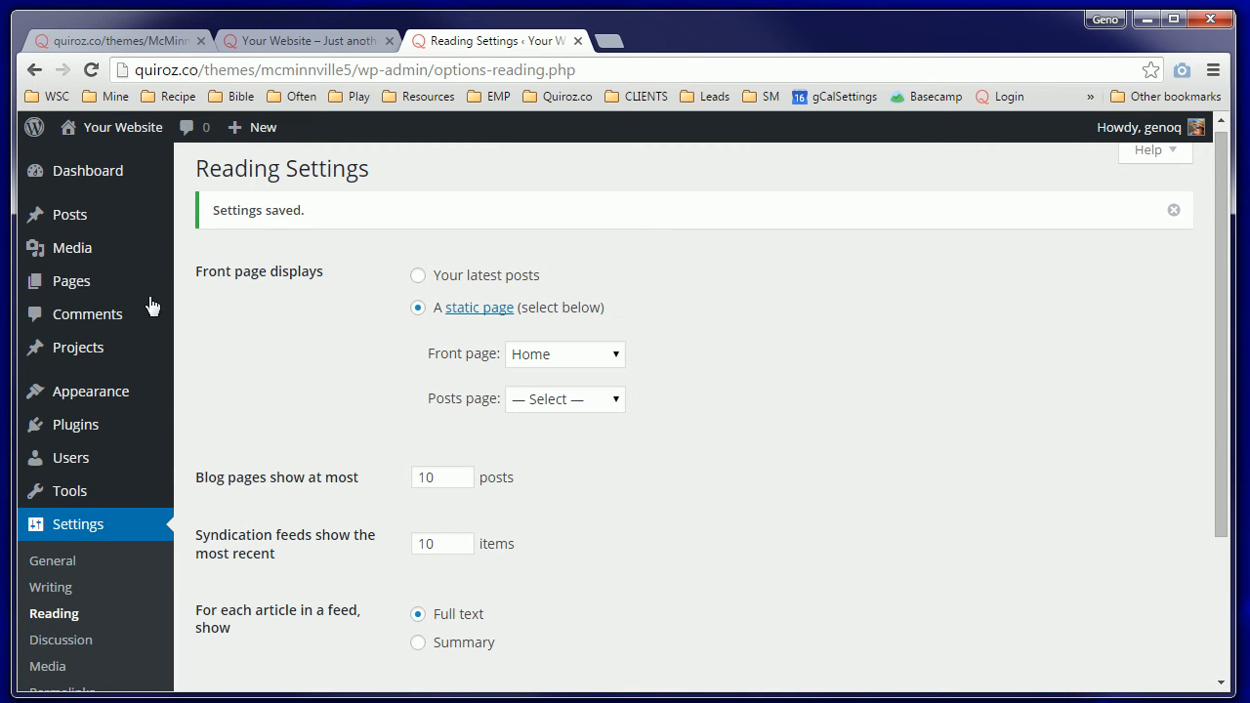
mouse_move(87, 439)
click(225, 429)
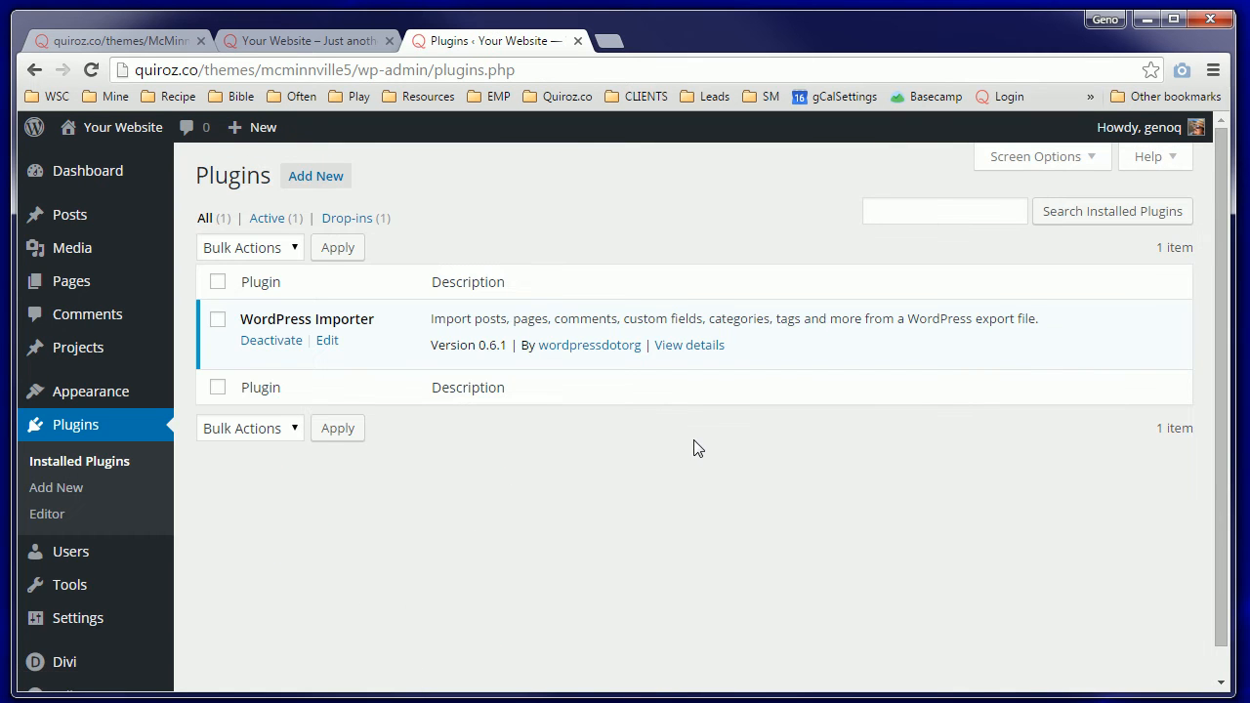
click(314, 181)
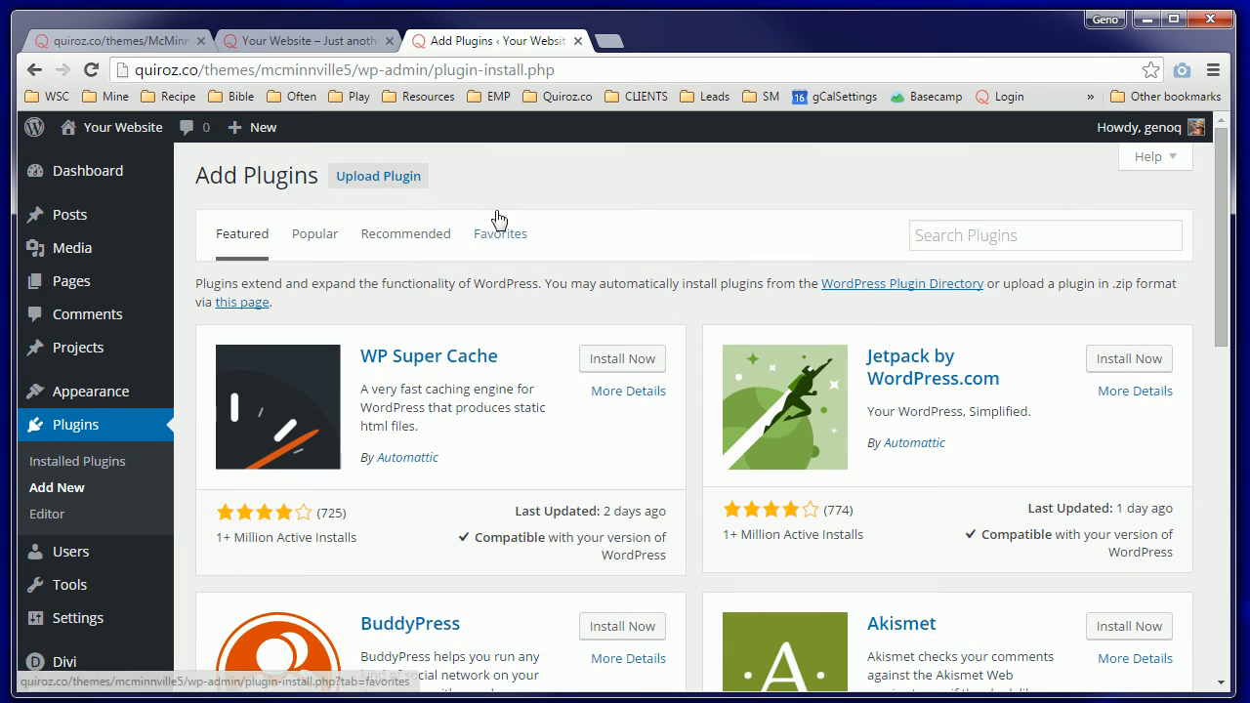
click(389, 182)
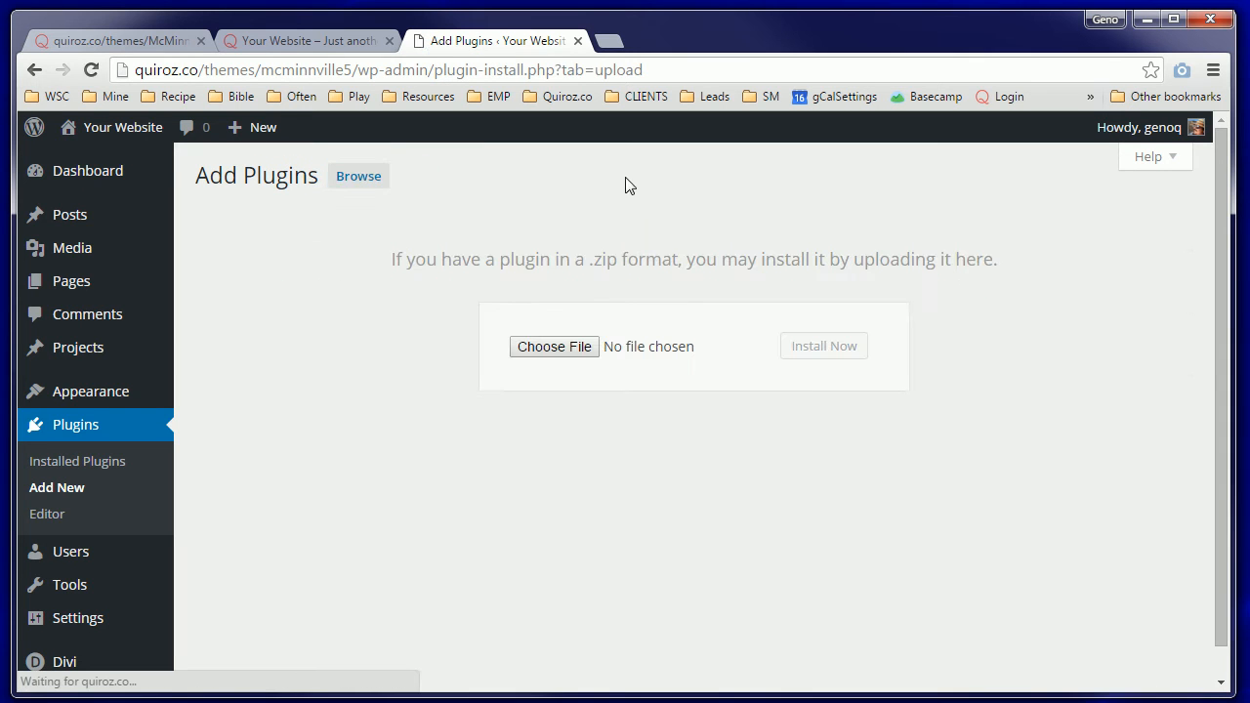
click(554, 347)
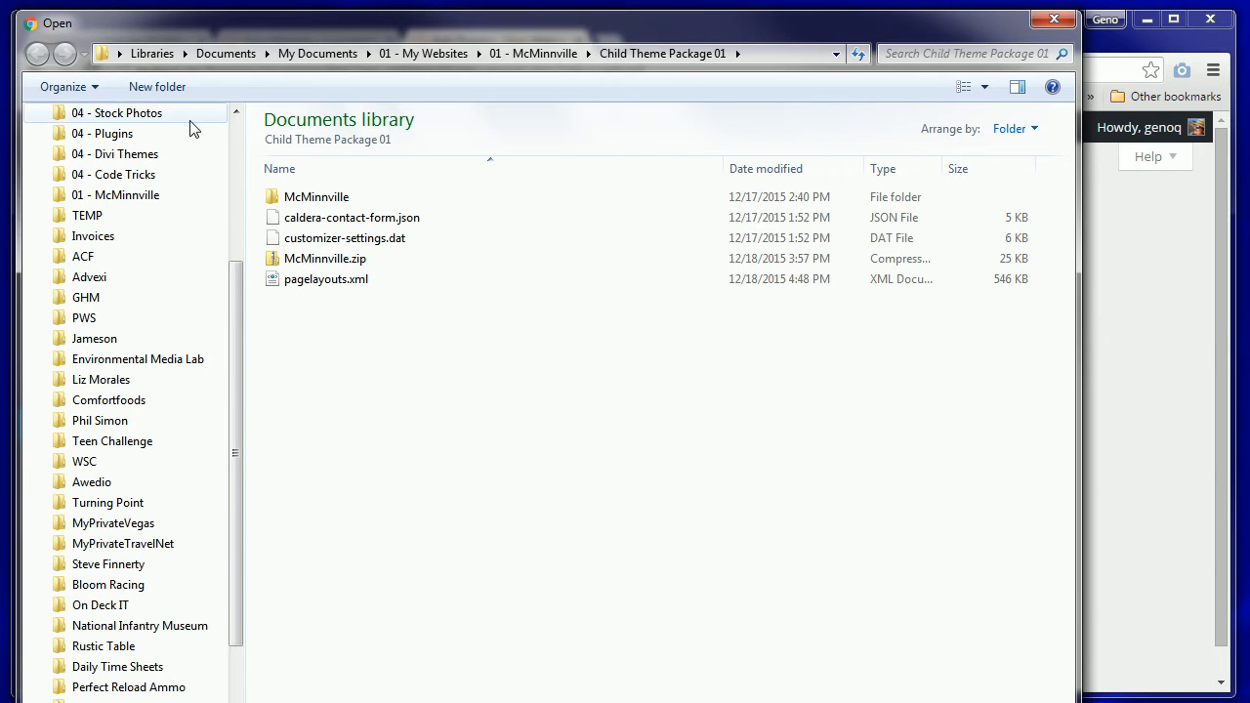
click(101, 133)
drag(1070, 208, 1066, 279)
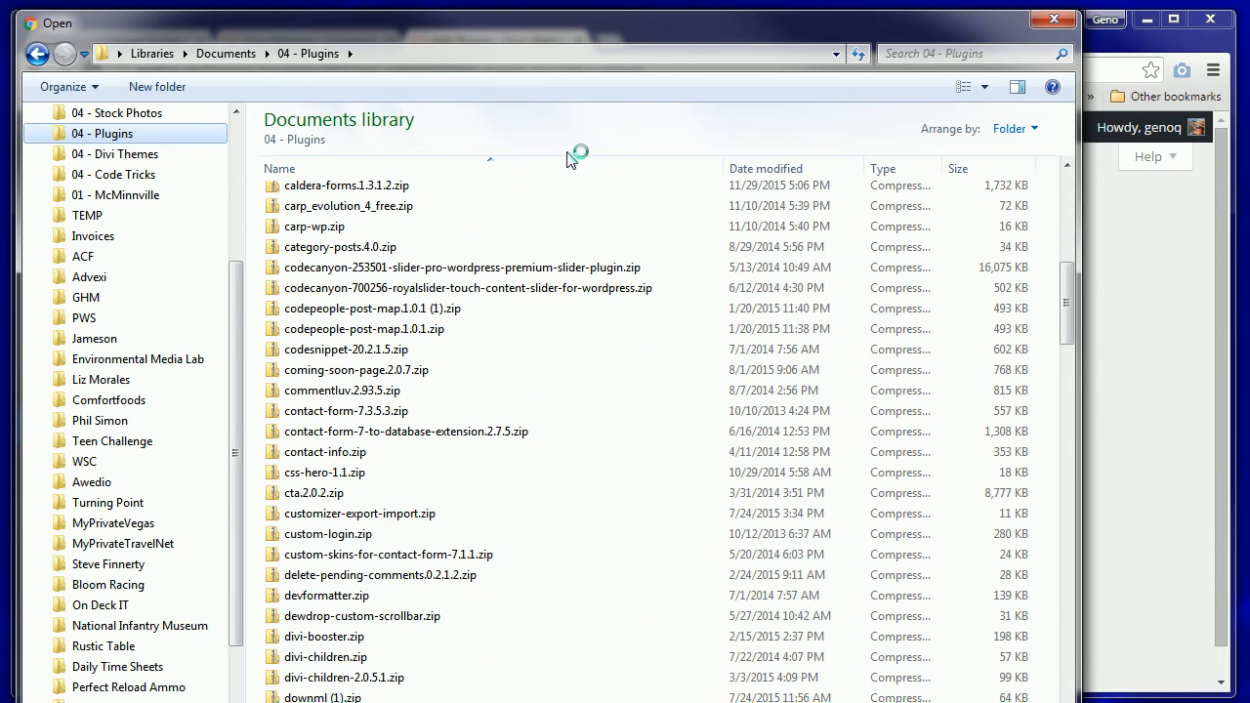
double_click(323, 515)
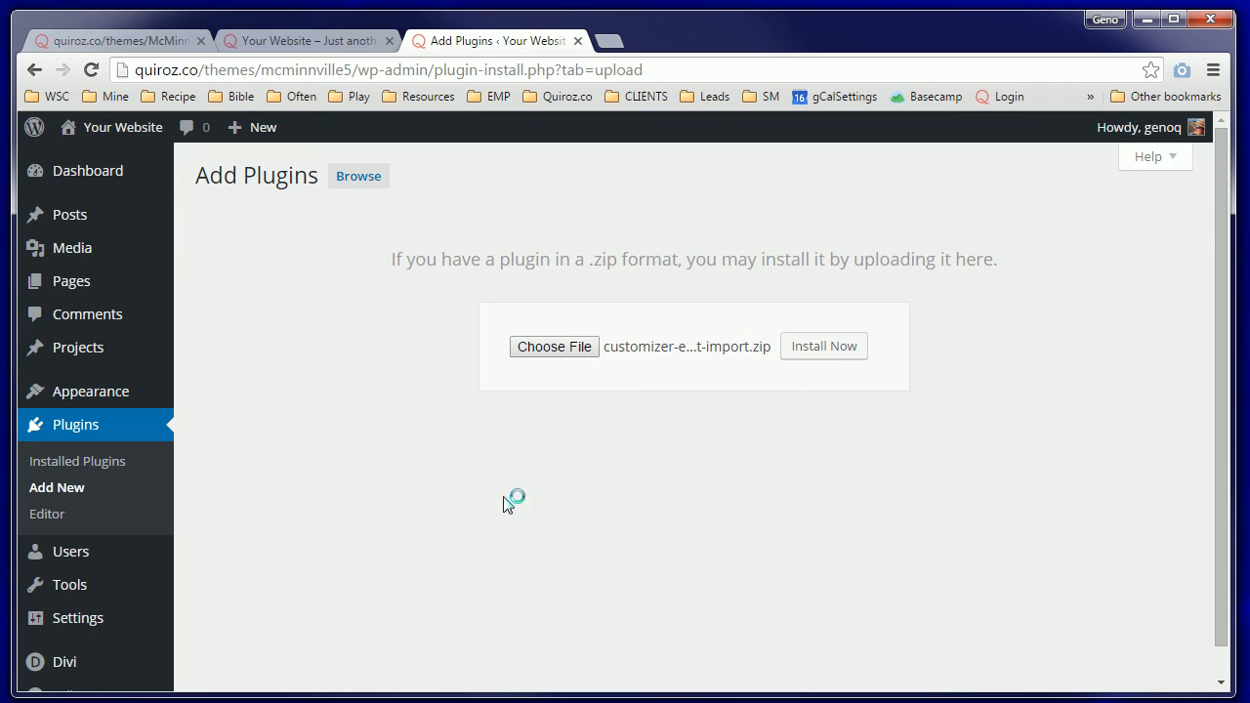
click(825, 357)
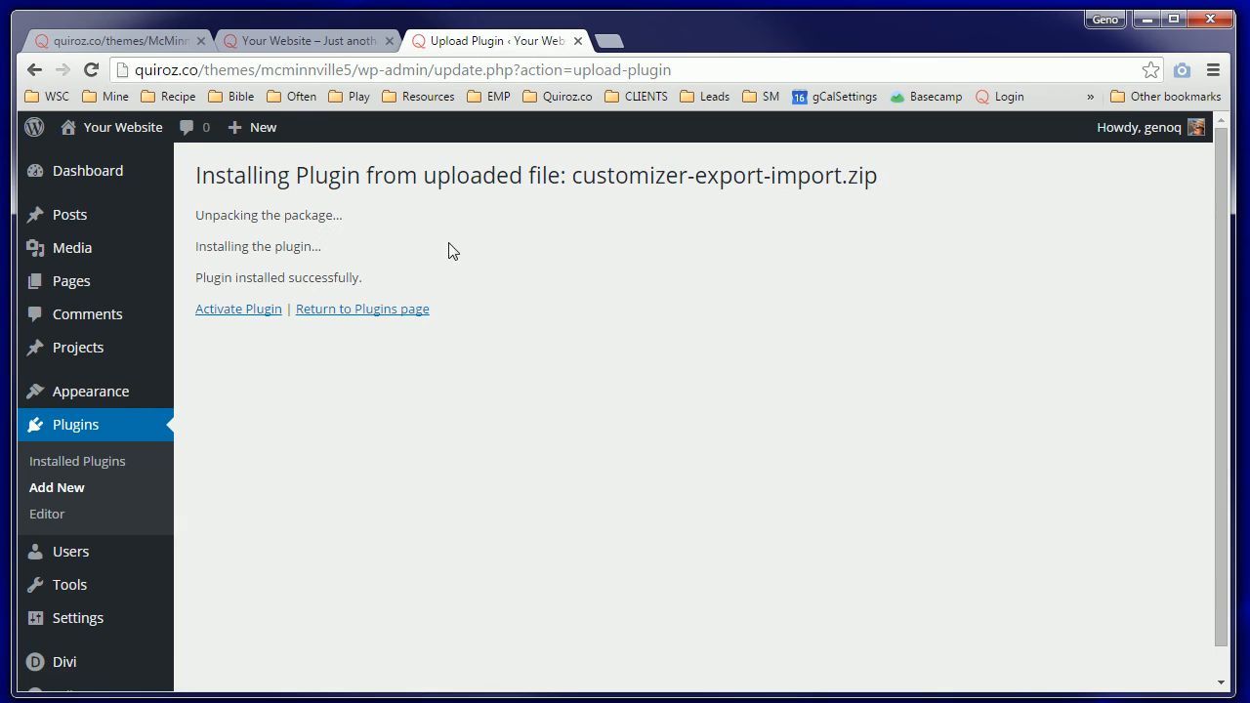
Step: Activate the Customizer Export/Import plugin and update it to version 0.4
click(243, 308)
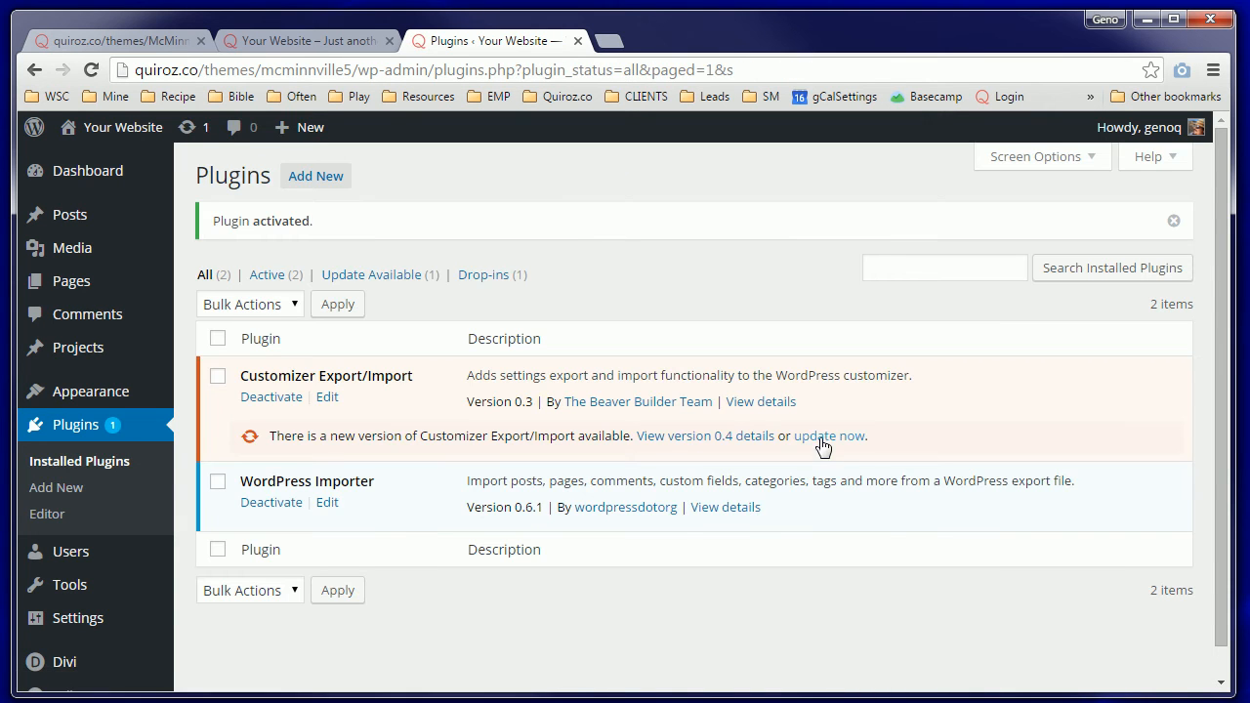
click(821, 438)
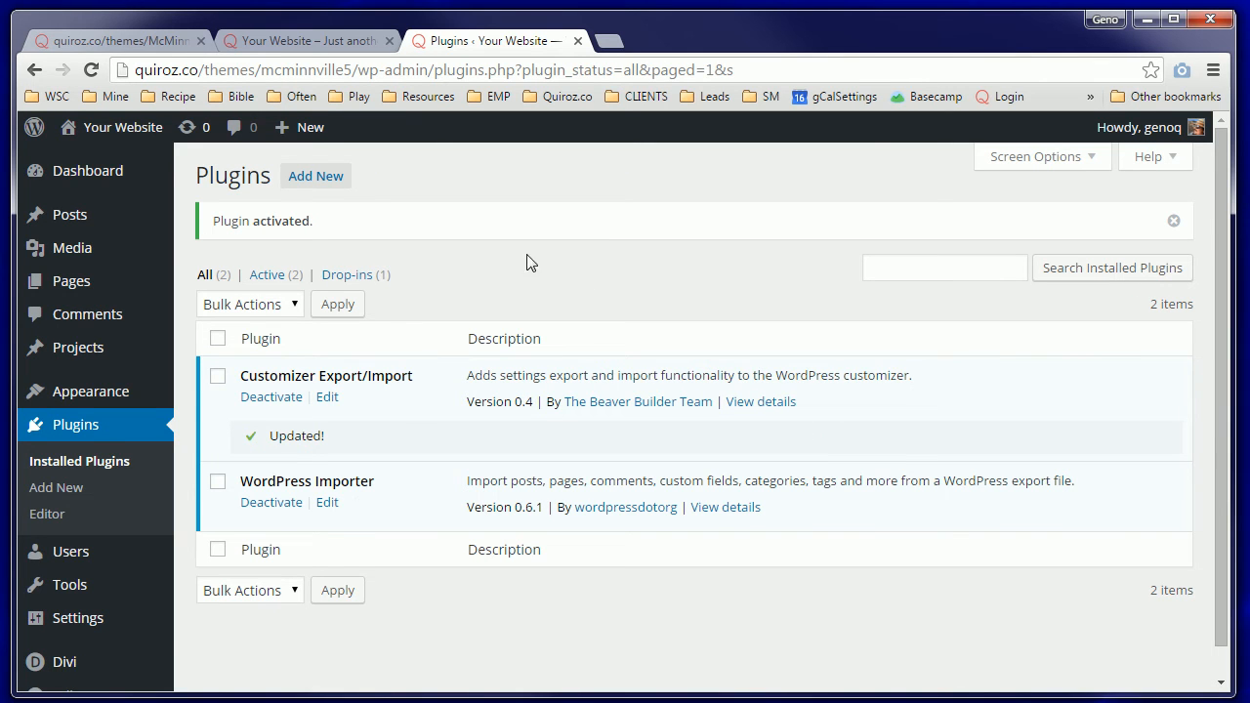
Step: Import customizer-settings.dat from the Child Theme Package 01 folder into the theme customizer, with downloading and importing of image files enabled
mouse_move(73, 392)
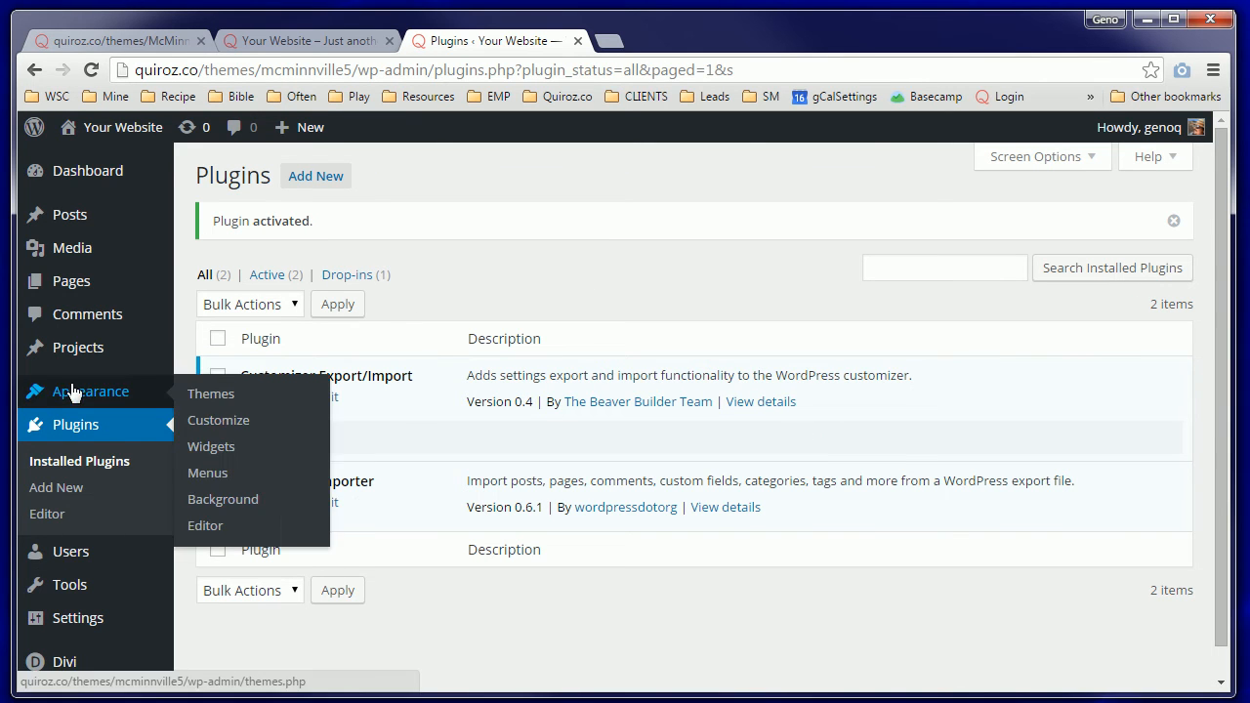
click(215, 422)
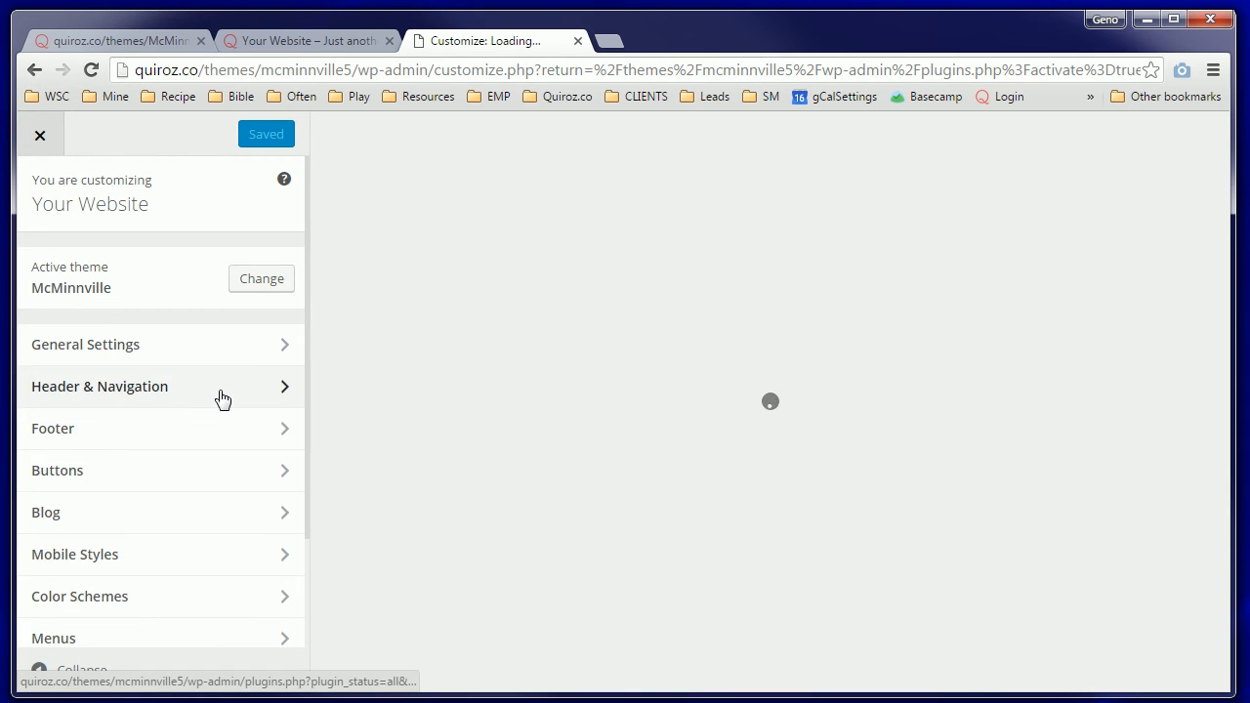
scroll(221, 403, down, 3)
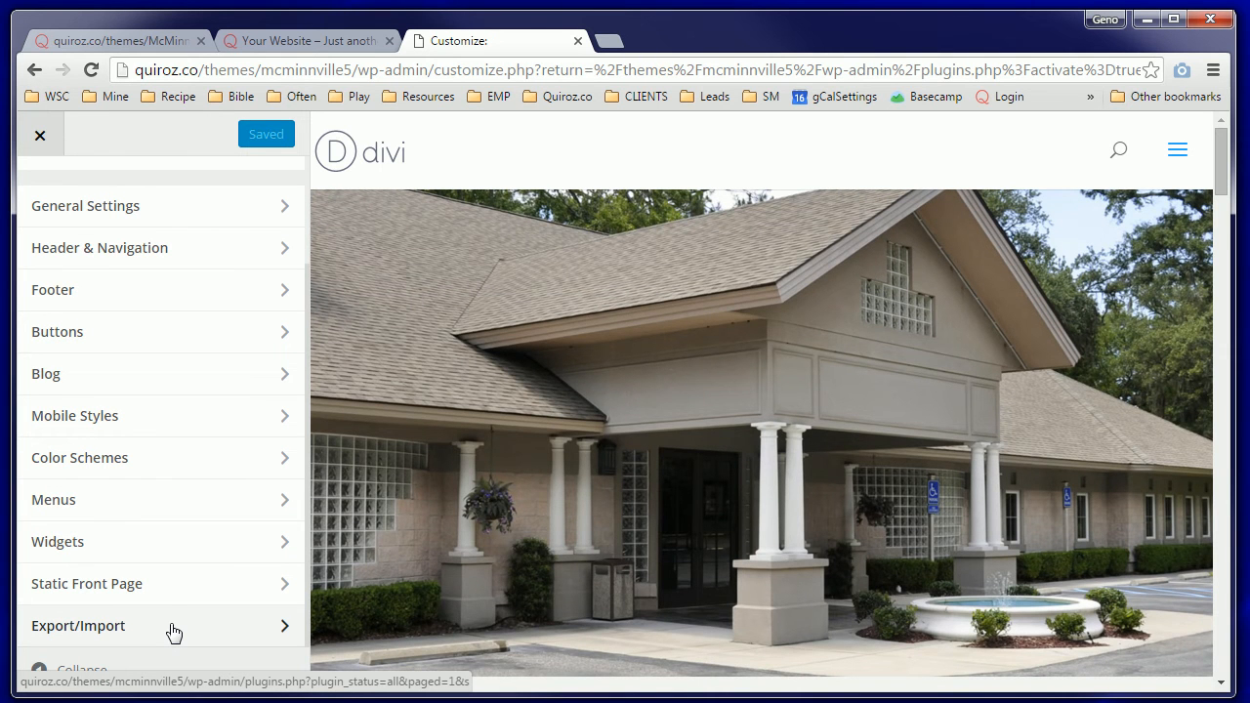
click(173, 630)
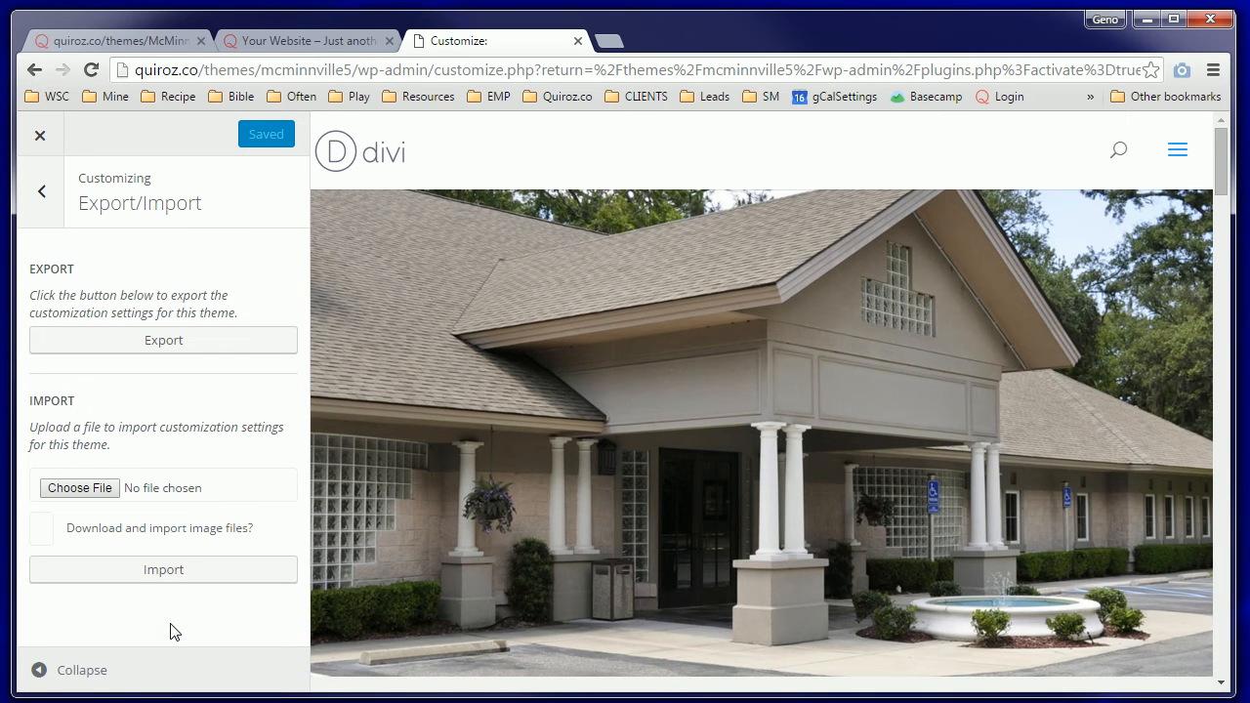
click(94, 499)
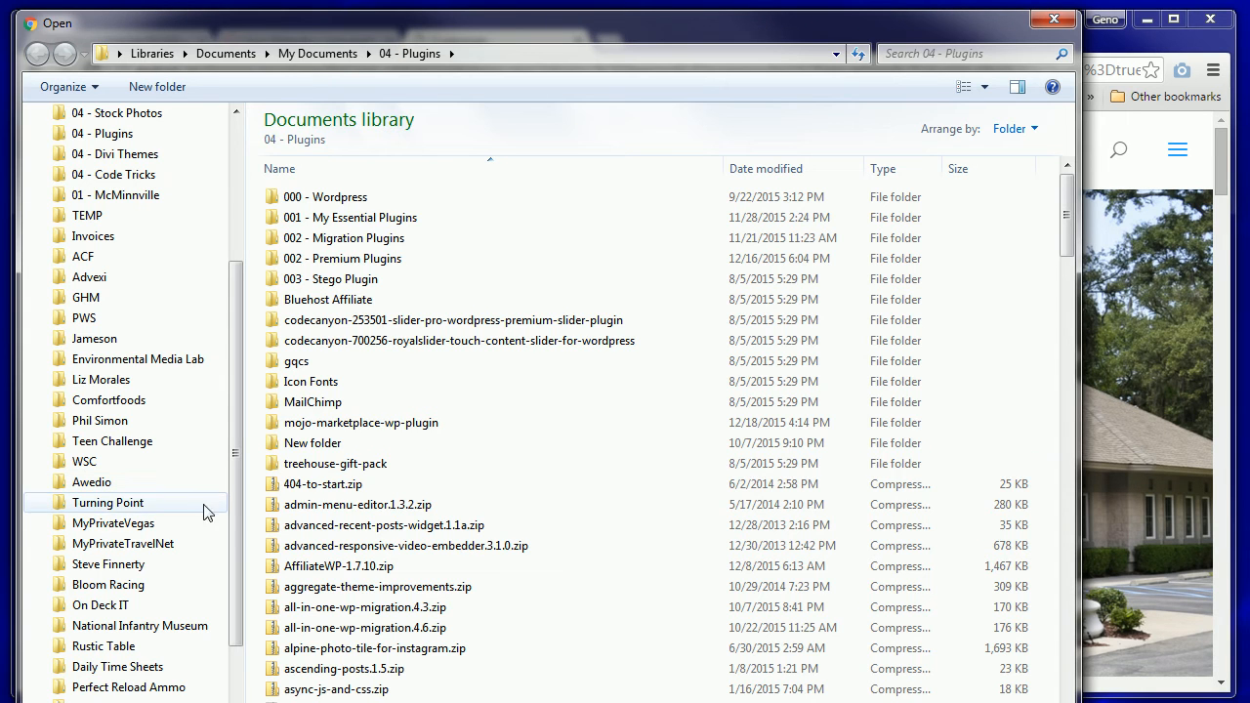
click(122, 198)
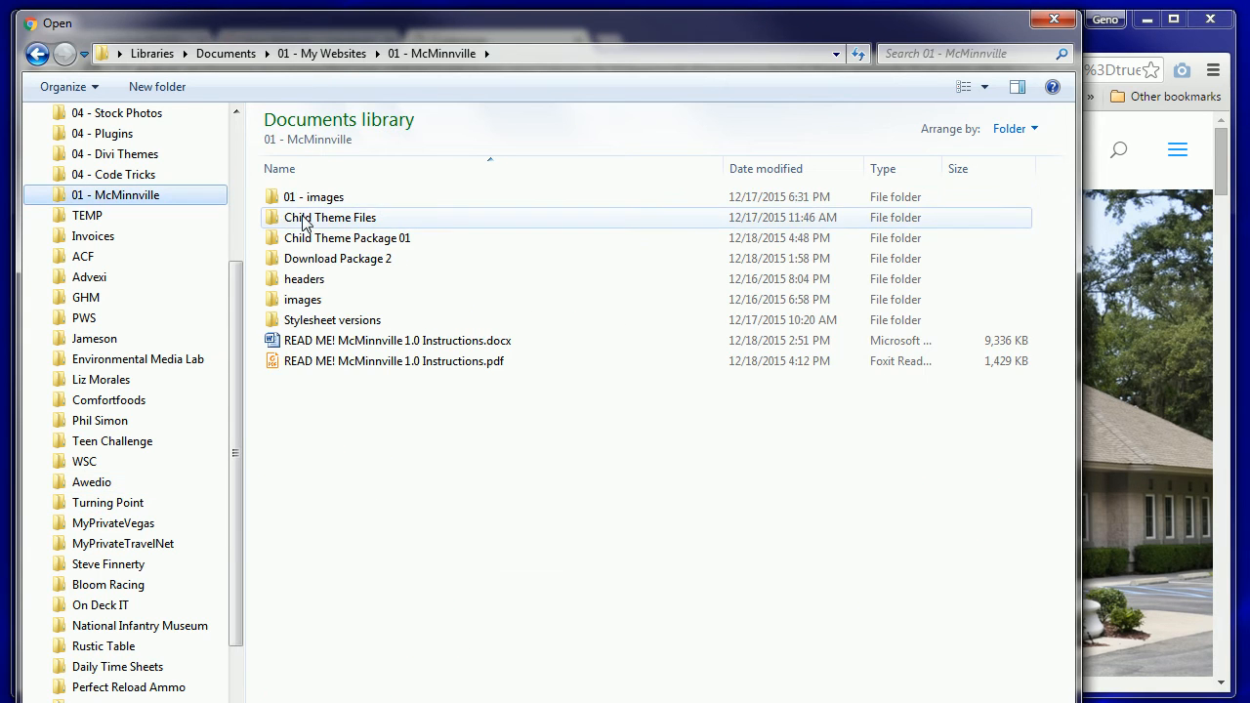
double_click(307, 239)
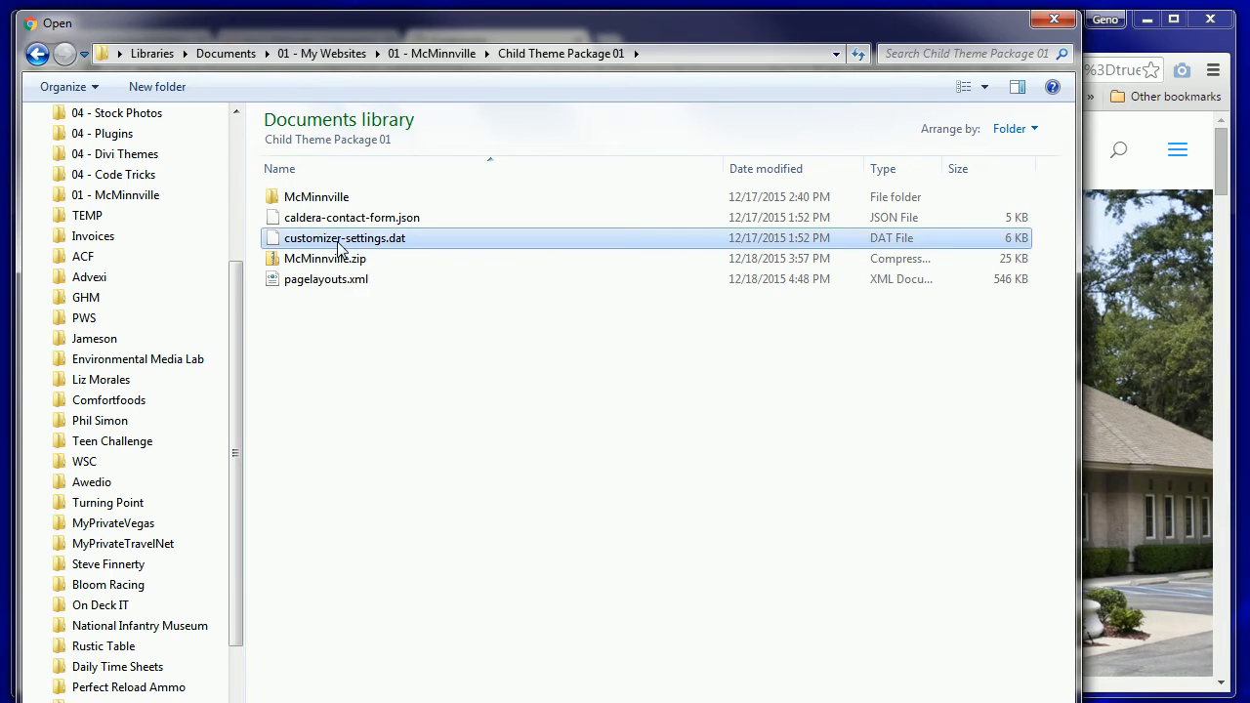
double_click(338, 242)
click(42, 529)
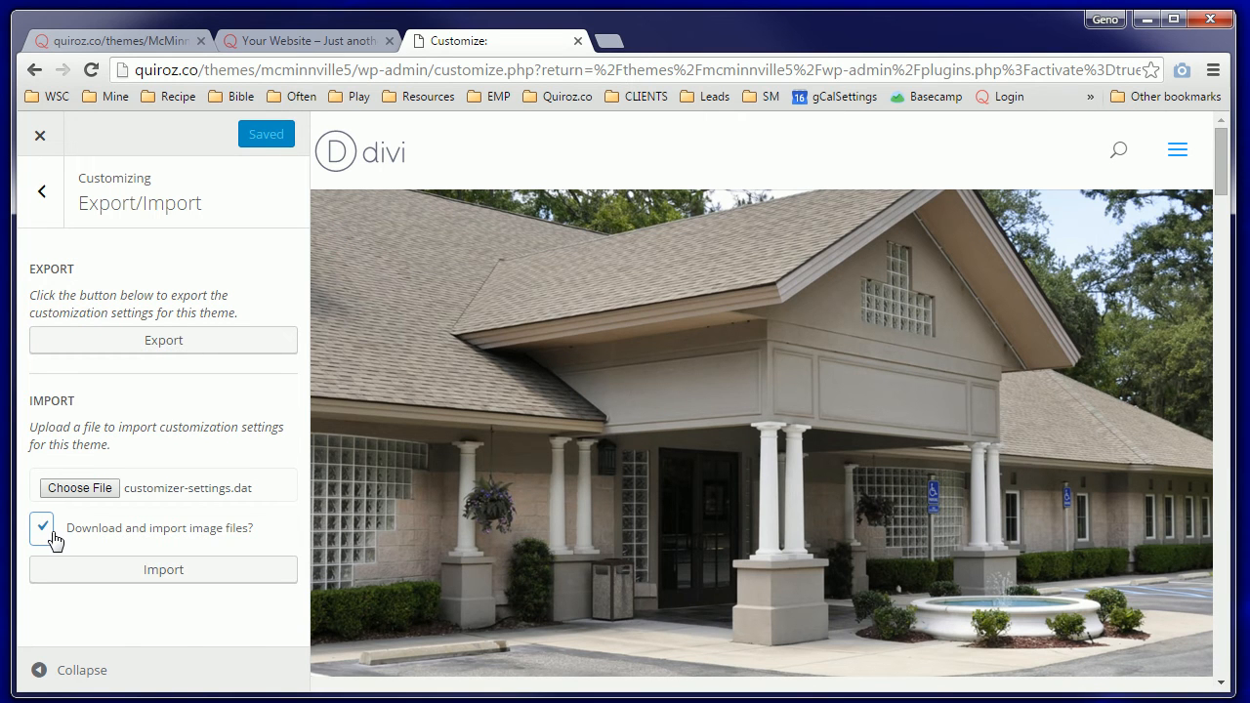
click(163, 573)
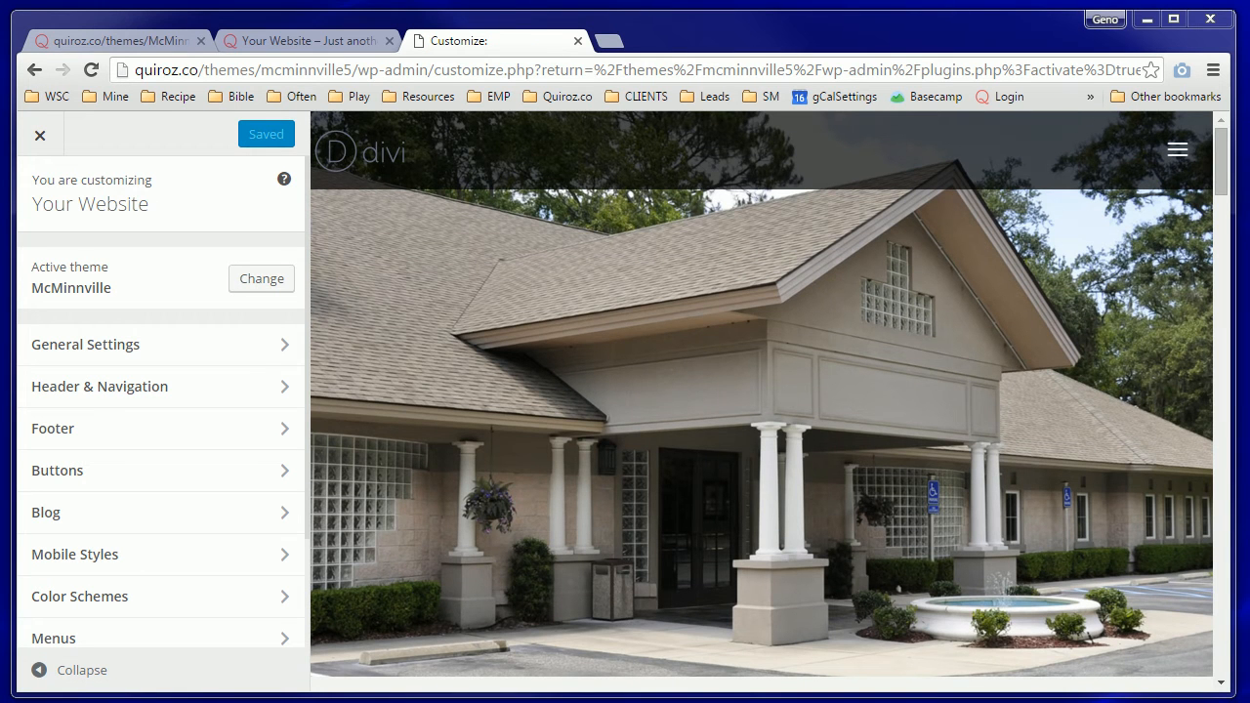
Step: Check the Header & Navigation section of the customizer and close the customizer
click(147, 390)
click(40, 197)
click(35, 138)
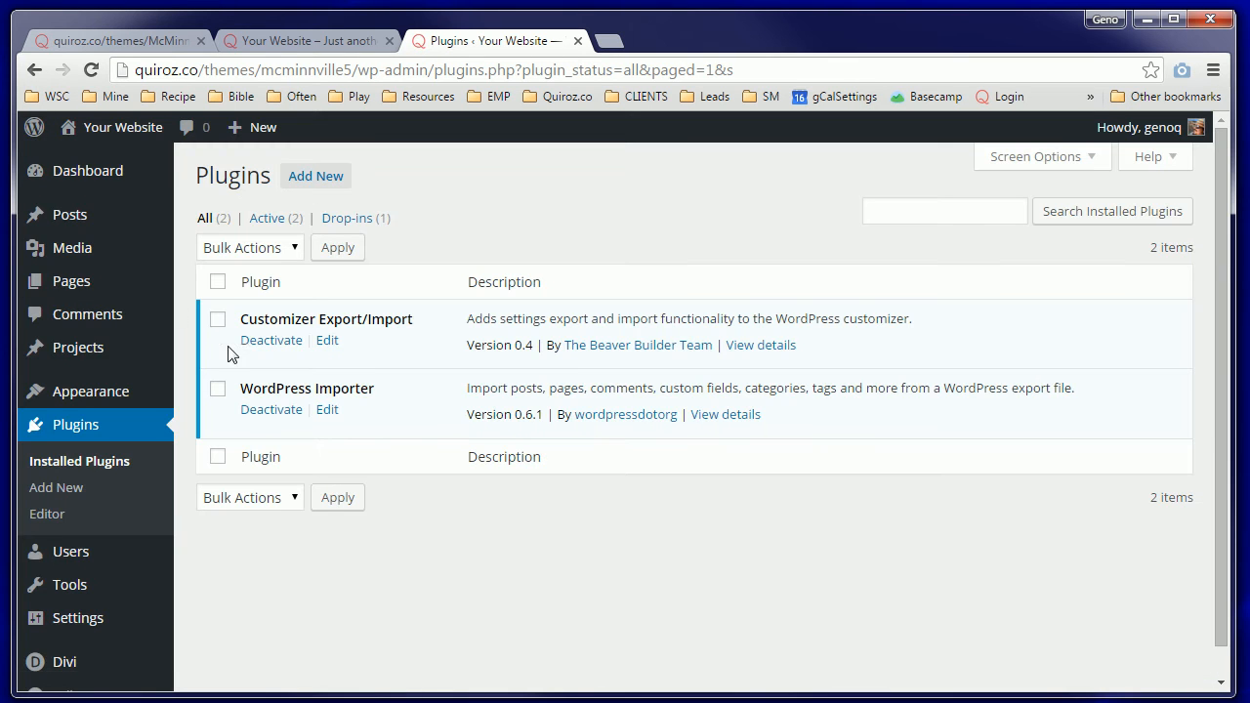
Step: Deactivate the Customizer Export/Import and WordPress Importer plugins with one bulk action
click(219, 323)
click(219, 391)
click(252, 250)
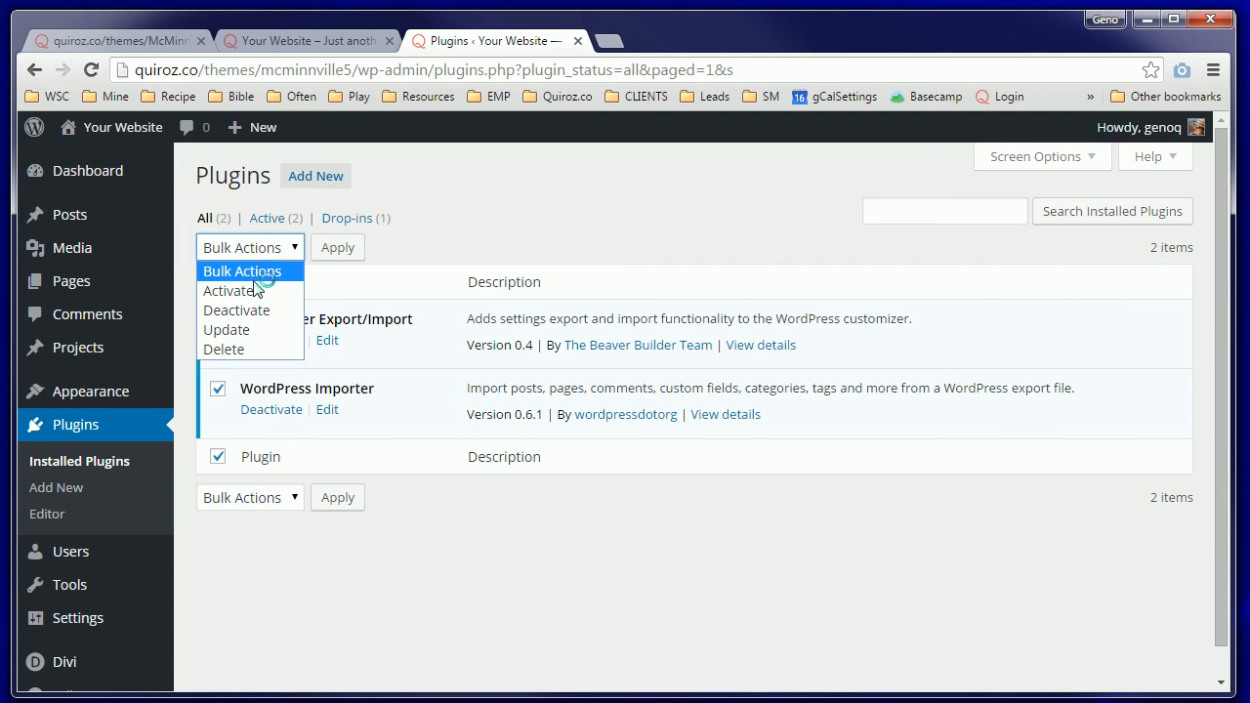
click(223, 309)
click(335, 250)
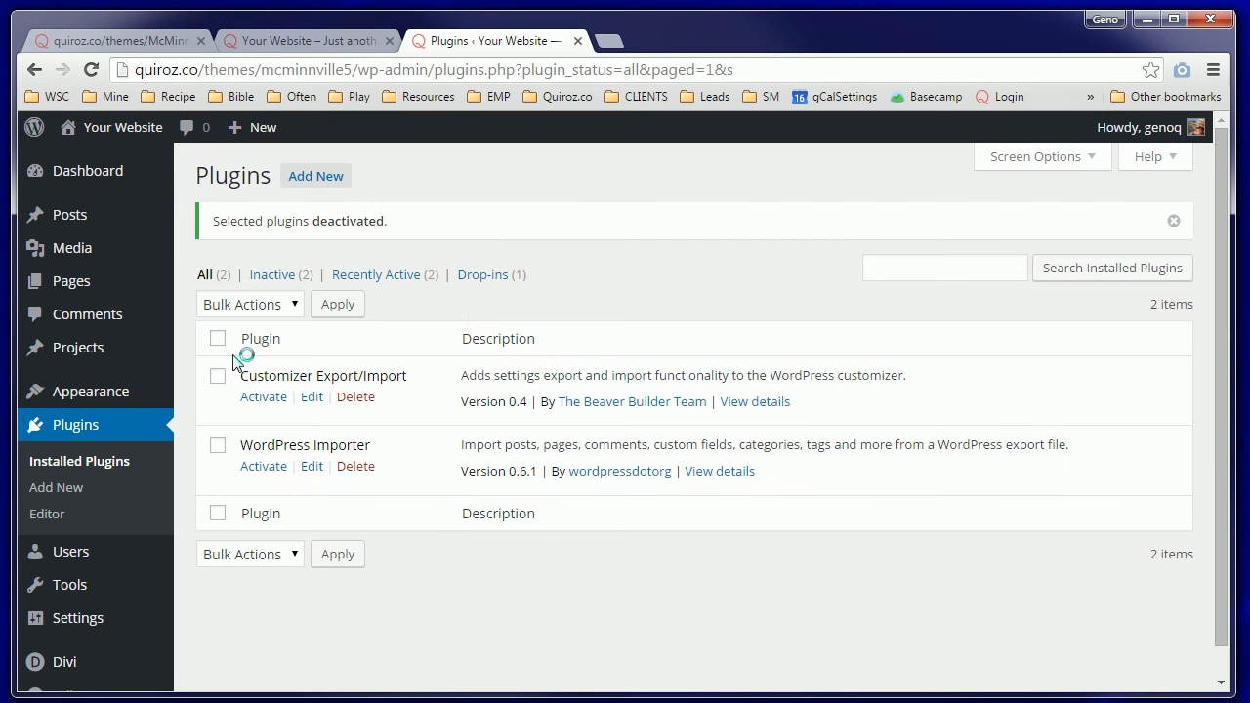
Step: Delete the two deactivated plugins, Customizer Export/Import and WordPress Importer, including their files
click(217, 340)
click(251, 304)
click(252, 400)
click(338, 304)
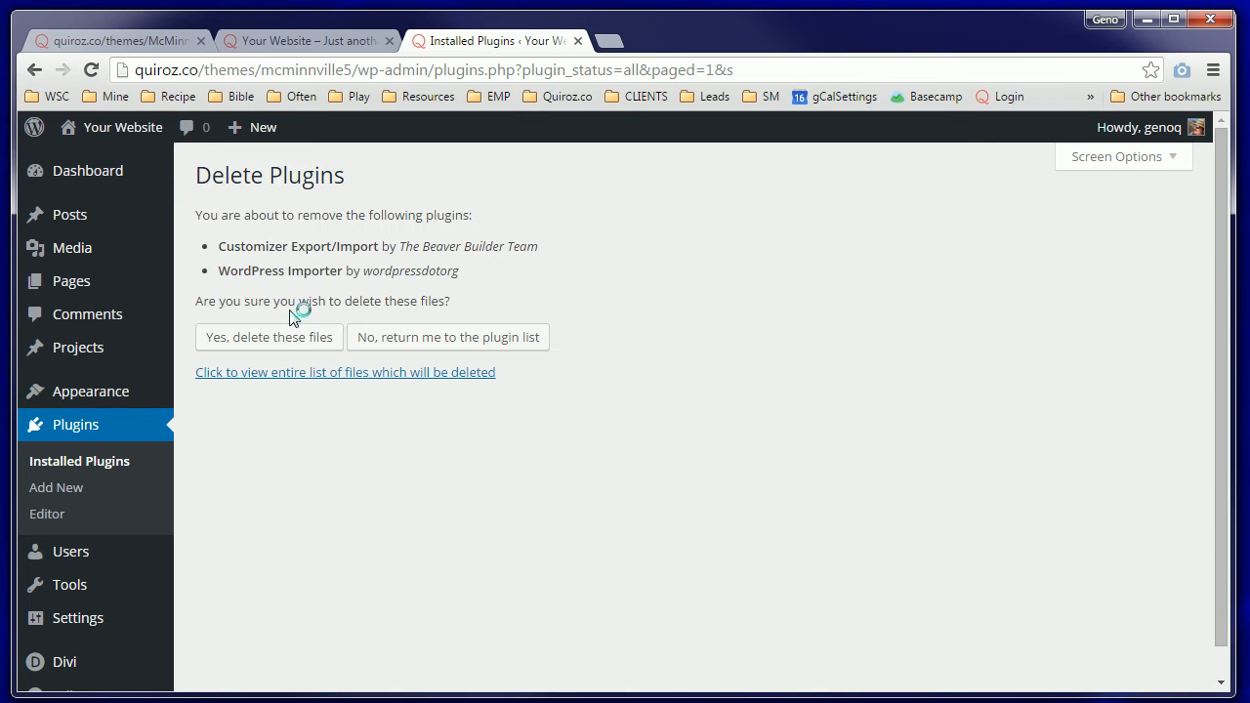
click(271, 342)
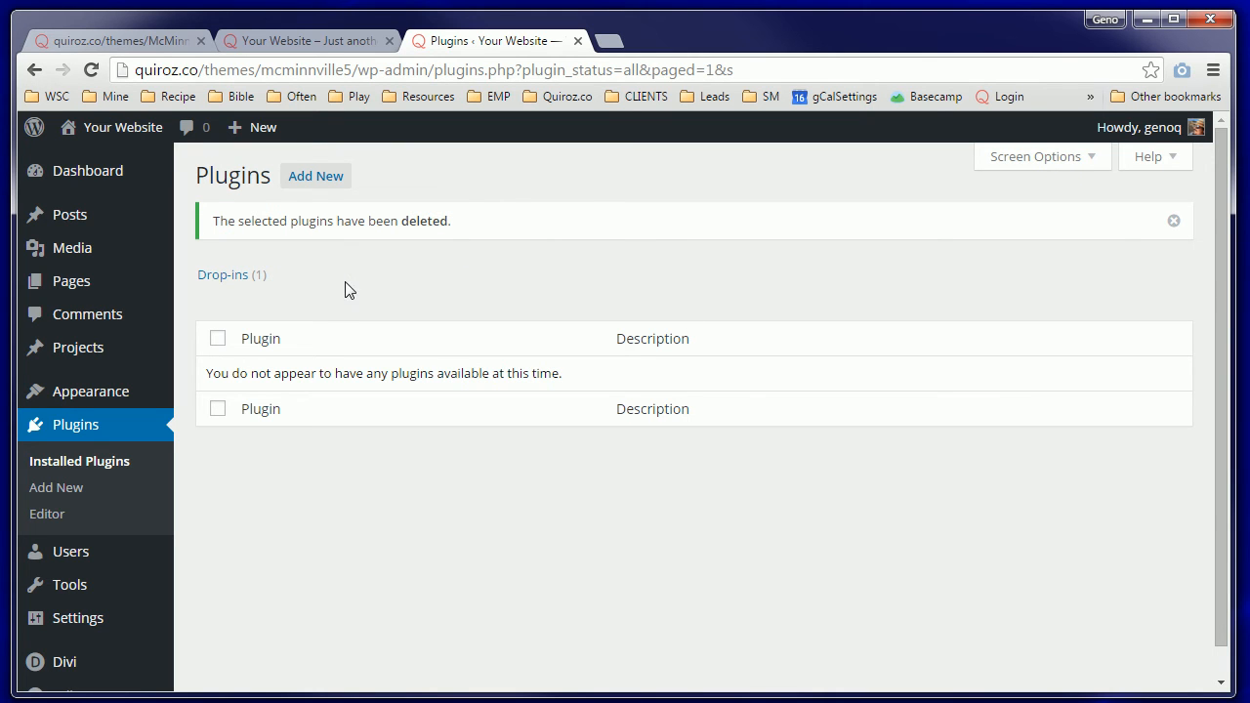
Step: Install the Caldera Forms plugin by uploading caldera-forms.1.3.1.2.zip from the 04 - Plugins folder, and activate it
click(322, 179)
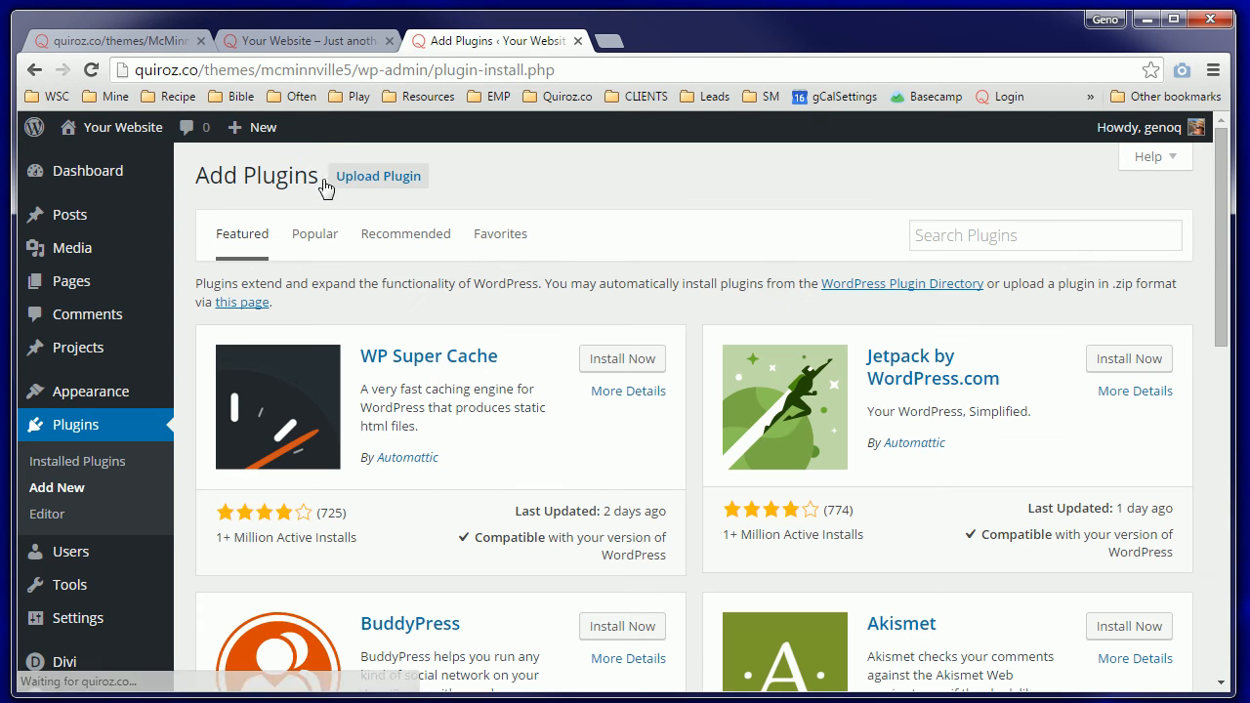
click(343, 186)
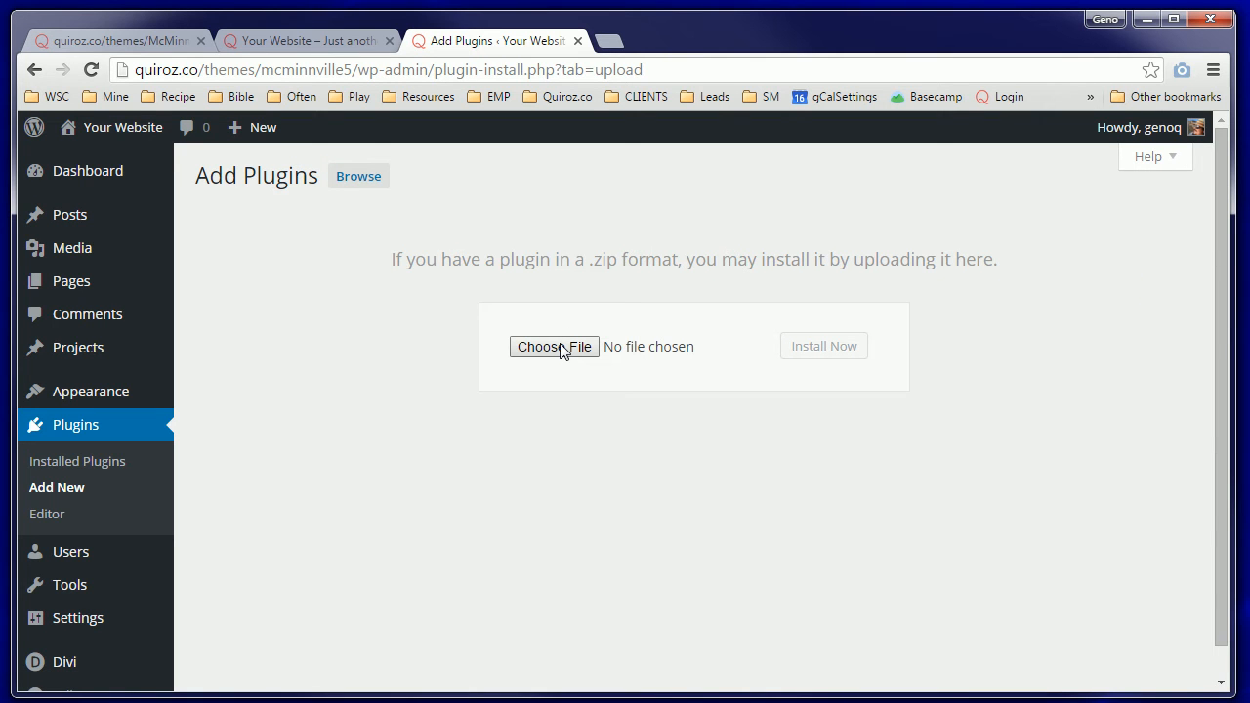
click(554, 346)
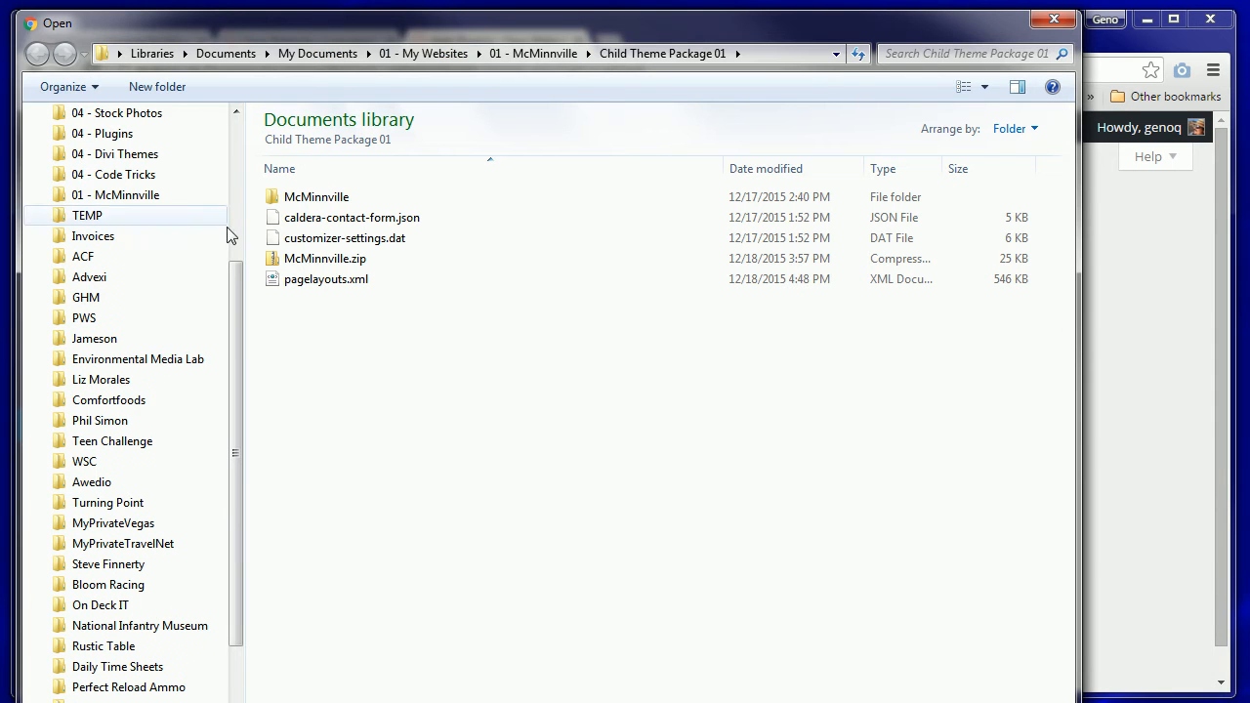
click(100, 133)
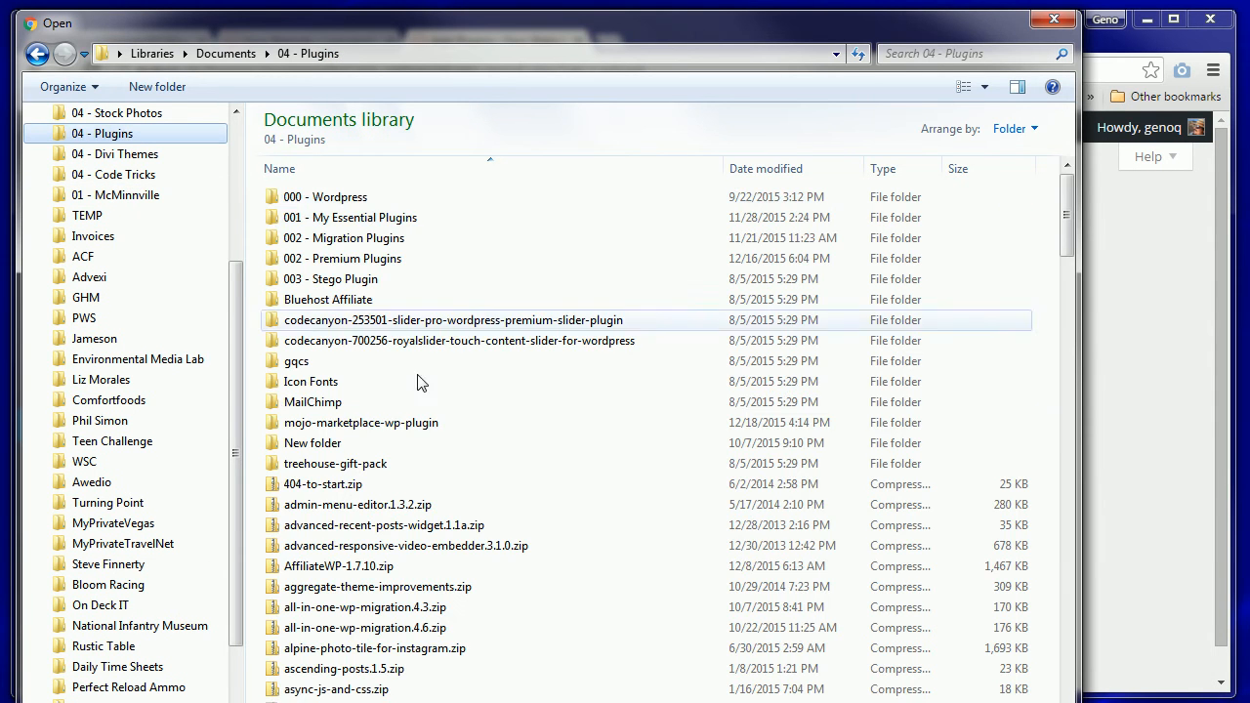
scroll(1065, 214, down, 7)
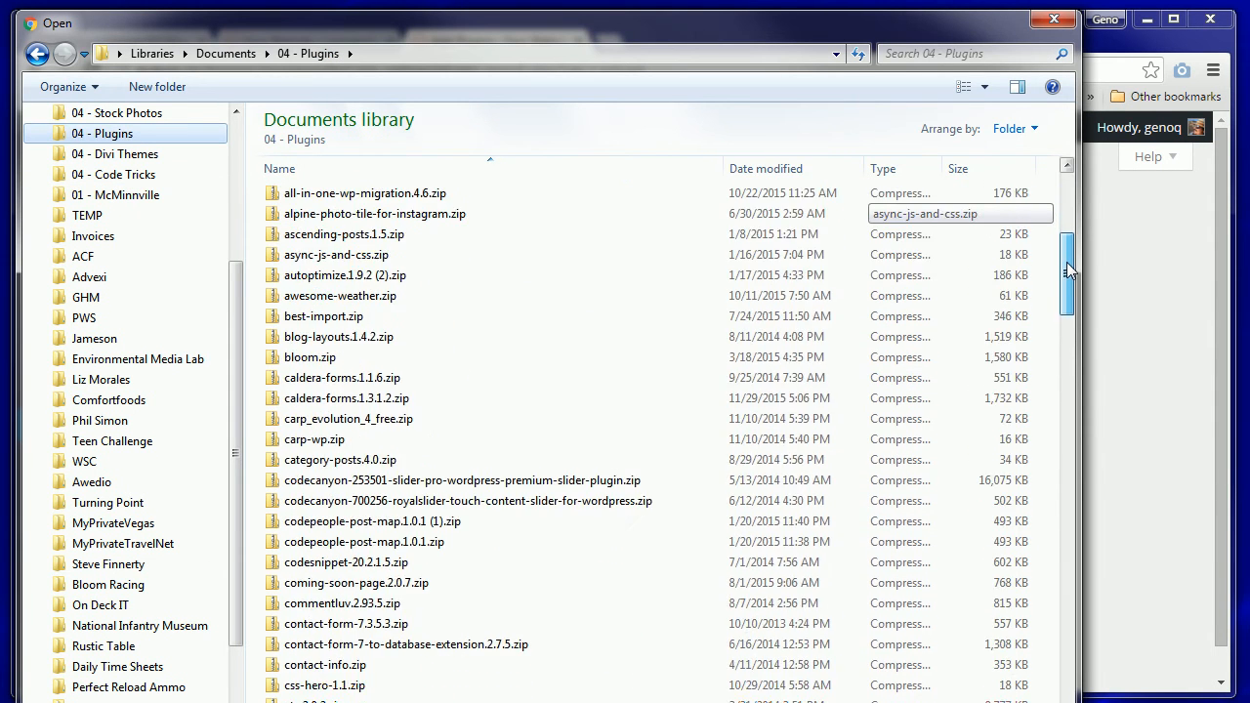
double_click(314, 400)
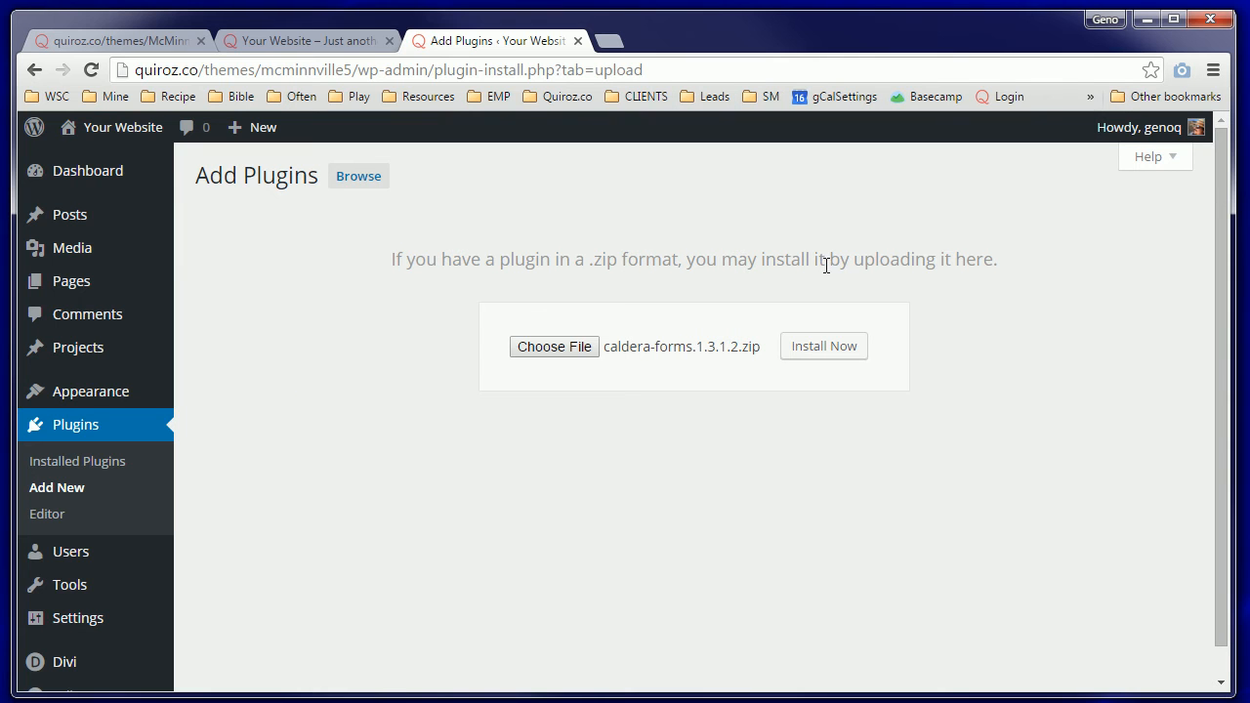
click(841, 348)
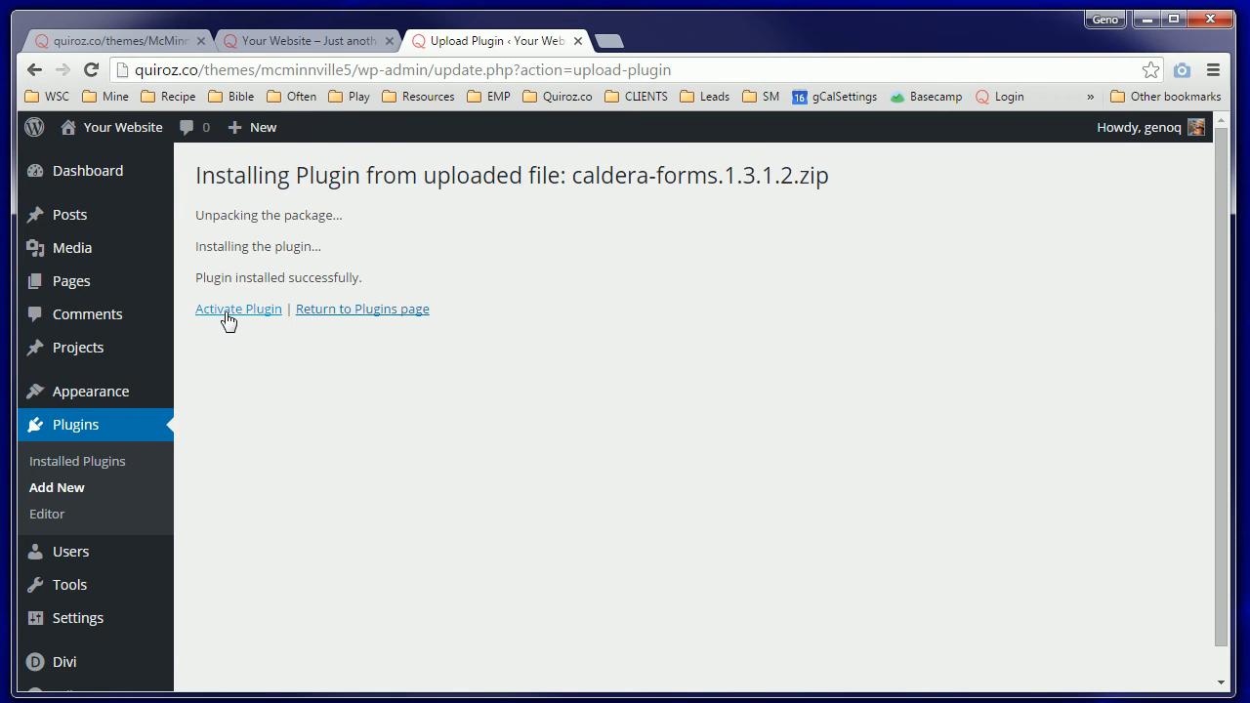
click(228, 310)
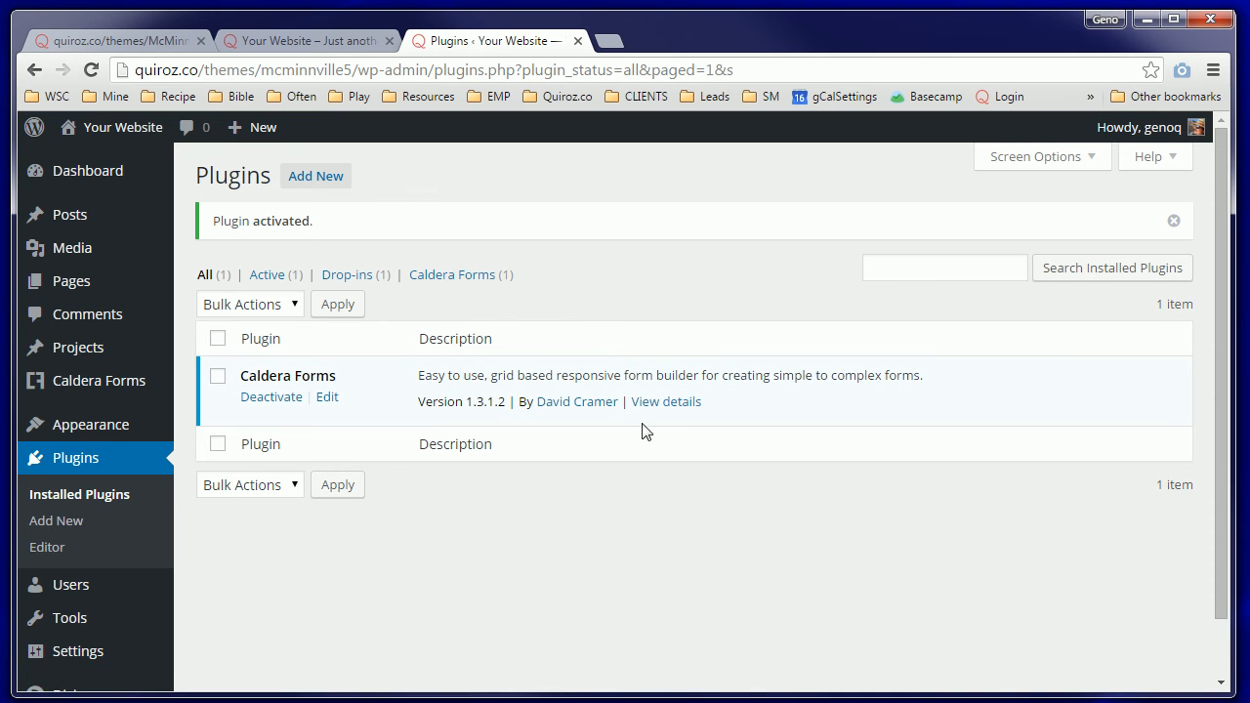
Step: Start a form import in Caldera Forms and name the form Contact
mouse_move(102, 389)
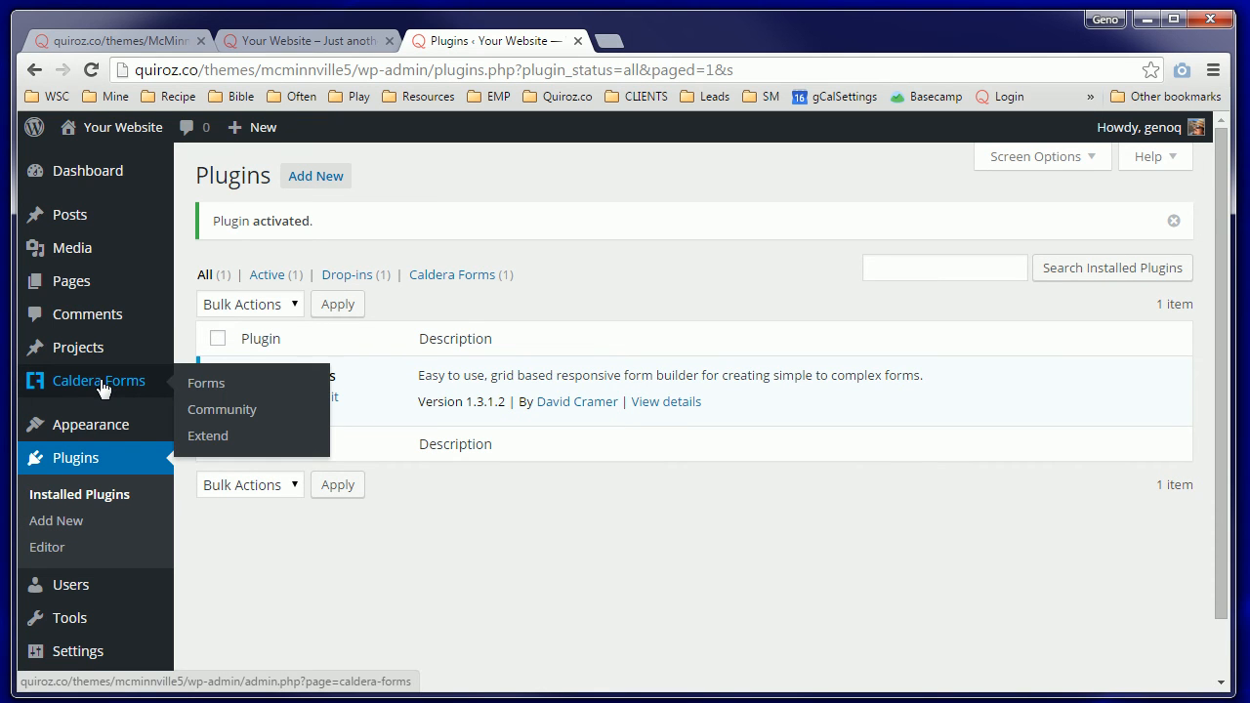
click(214, 389)
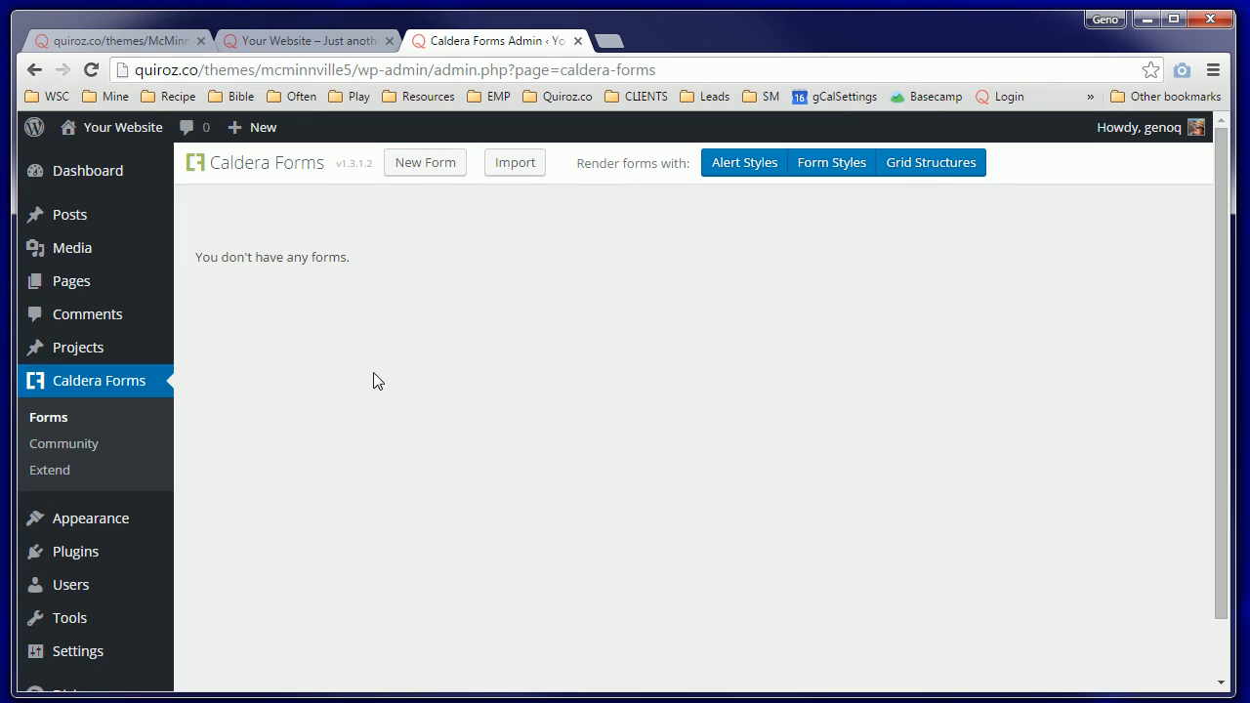
click(521, 165)
click(630, 309)
text(C)
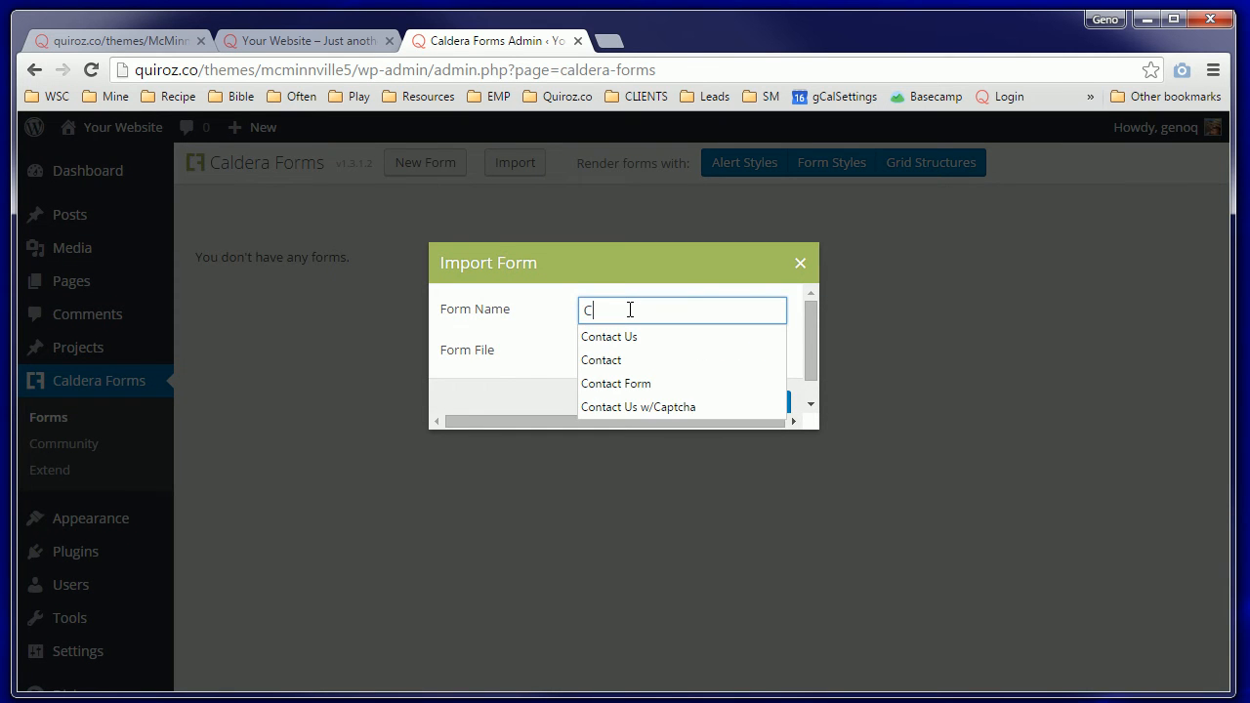
text(onta)
key(Down)
key(Down)
key(Return)
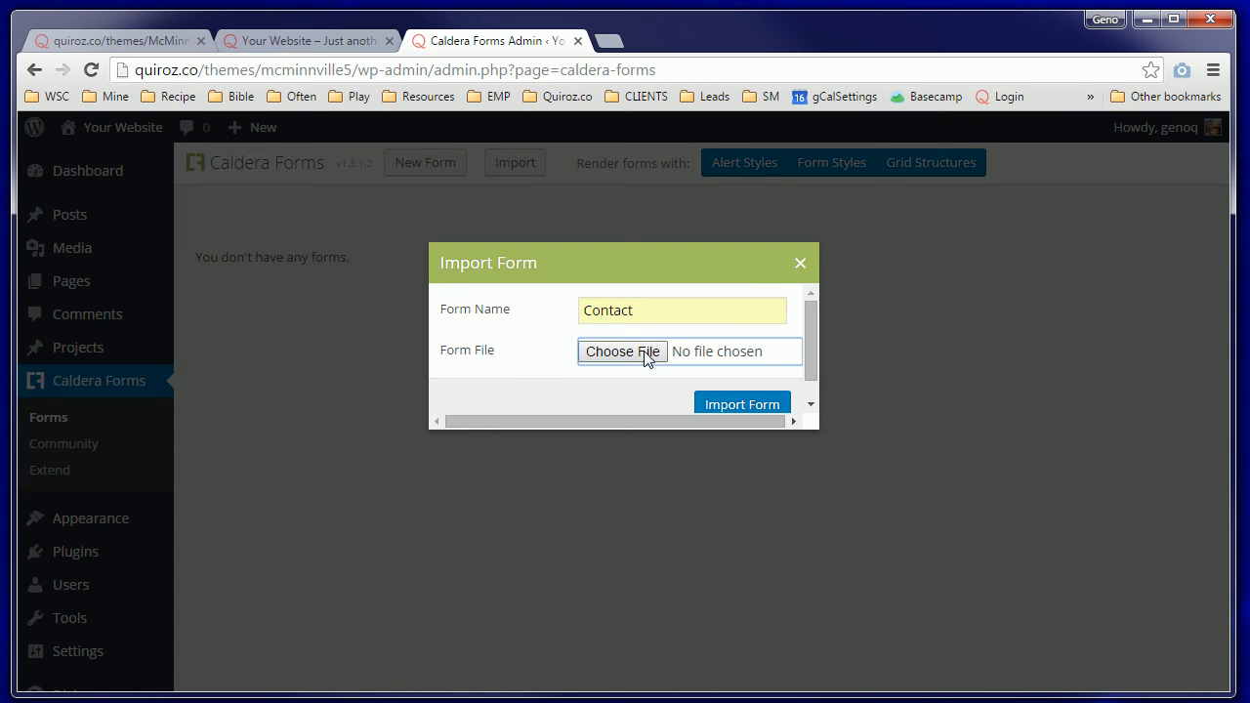
Step: Choose caldera-contact-form.json from the Child Theme Package 01 folder in 01 - McMinnville and import the form
click(644, 355)
click(110, 202)
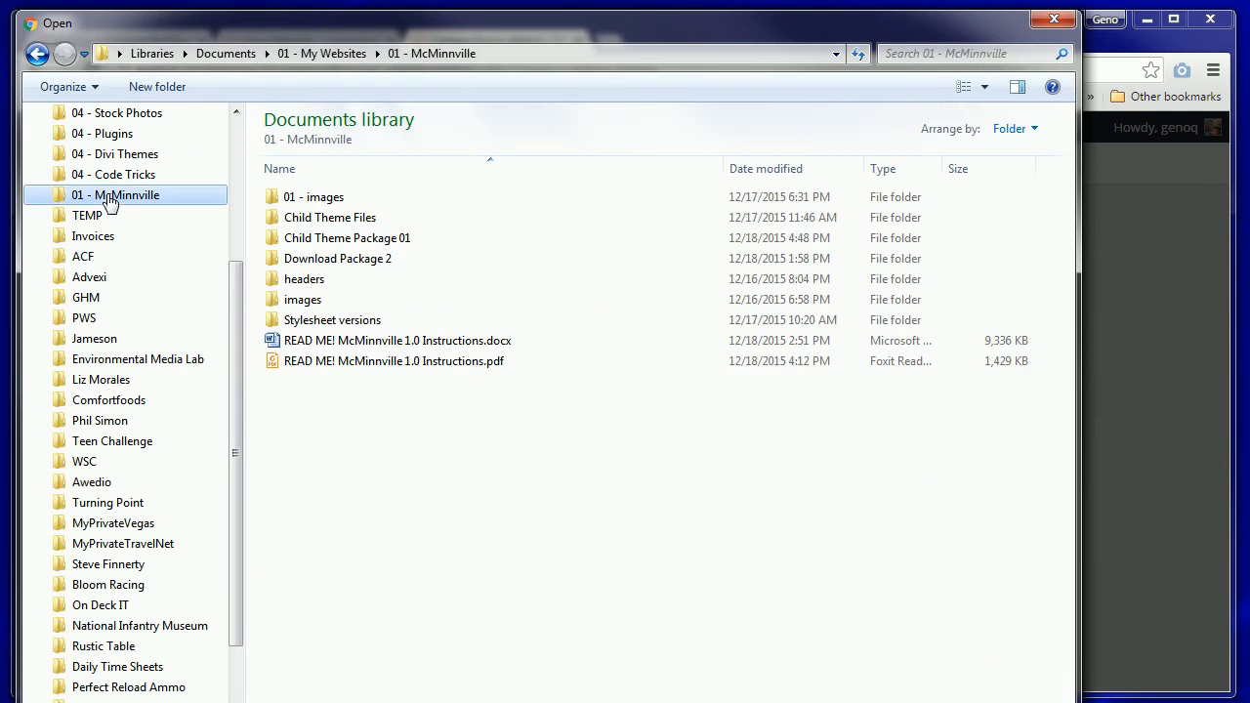
double_click(362, 237)
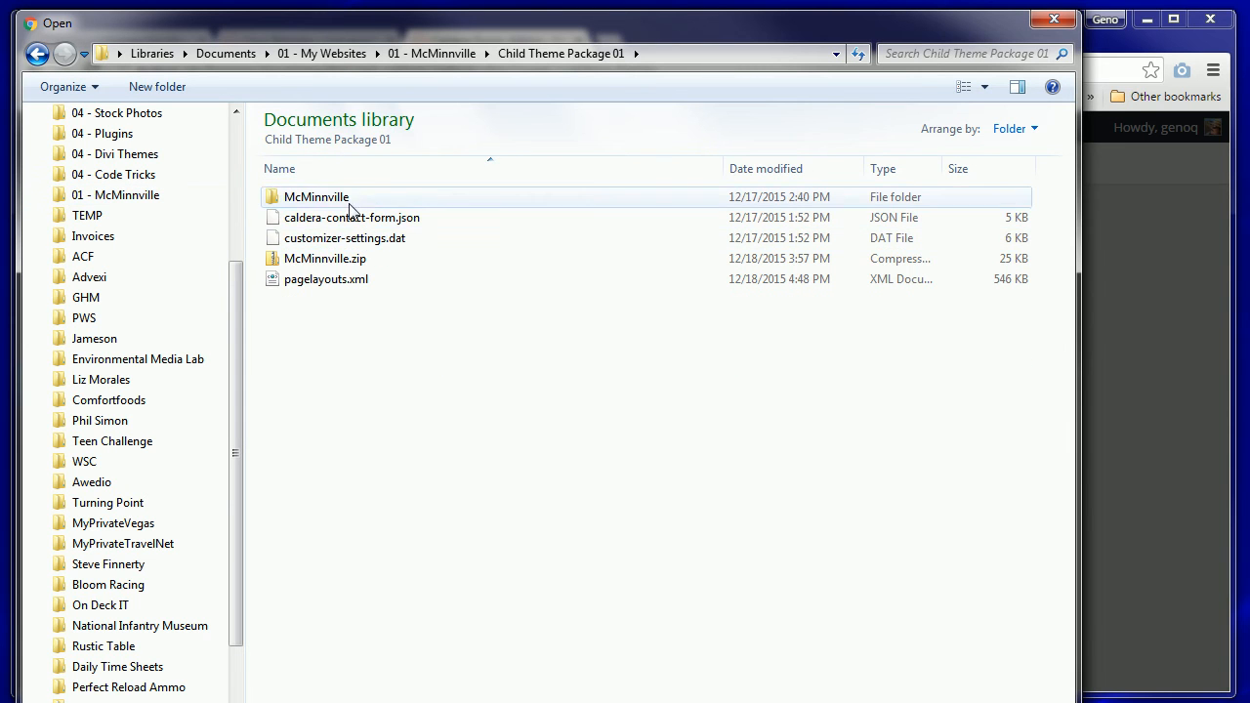
click(351, 219)
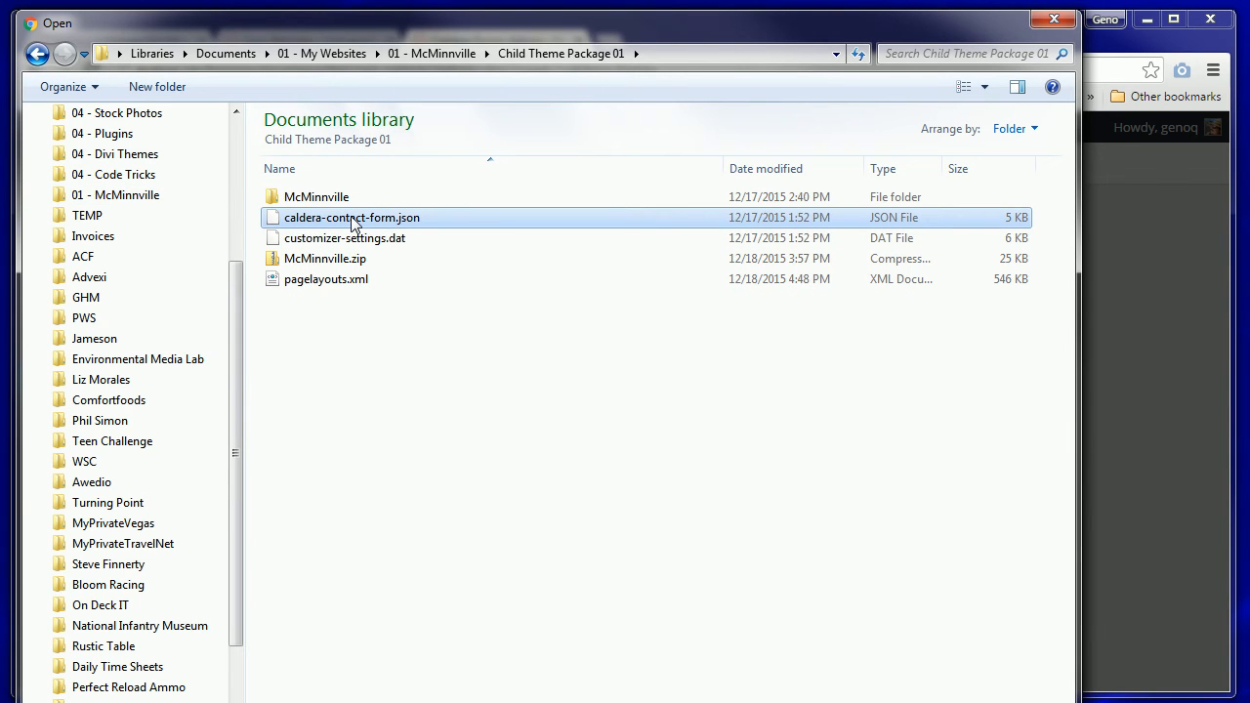
double_click(352, 221)
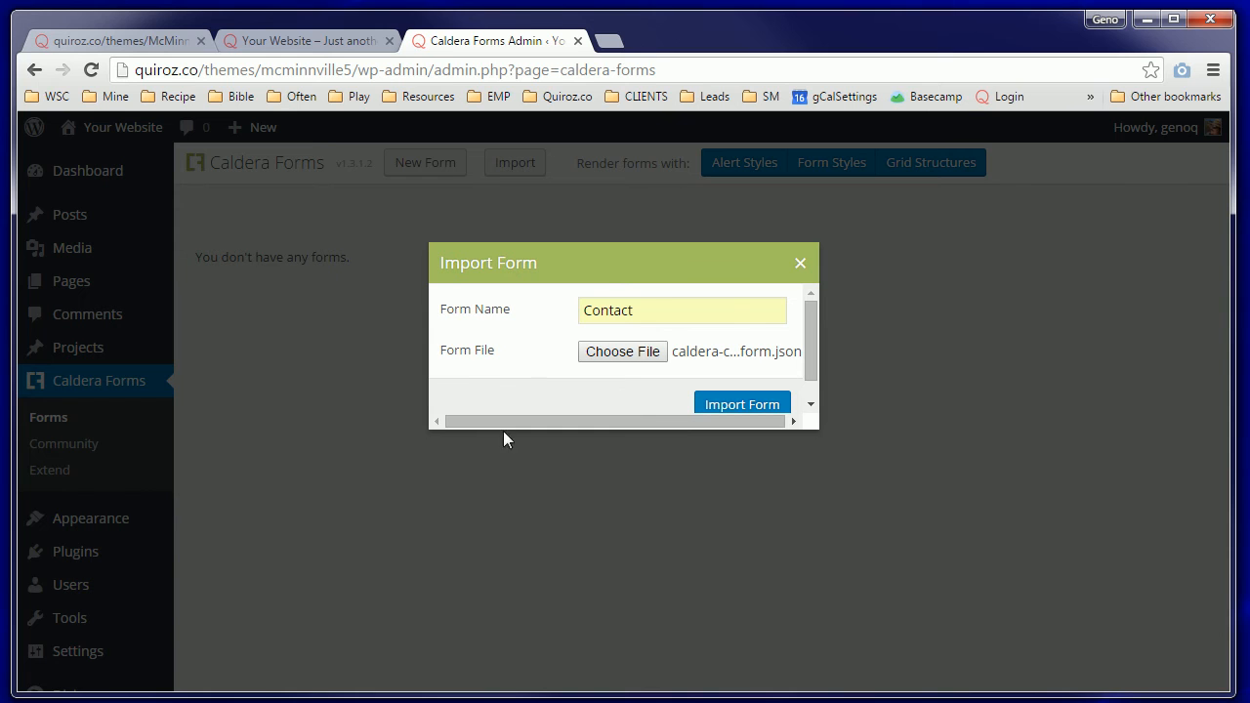
click(738, 408)
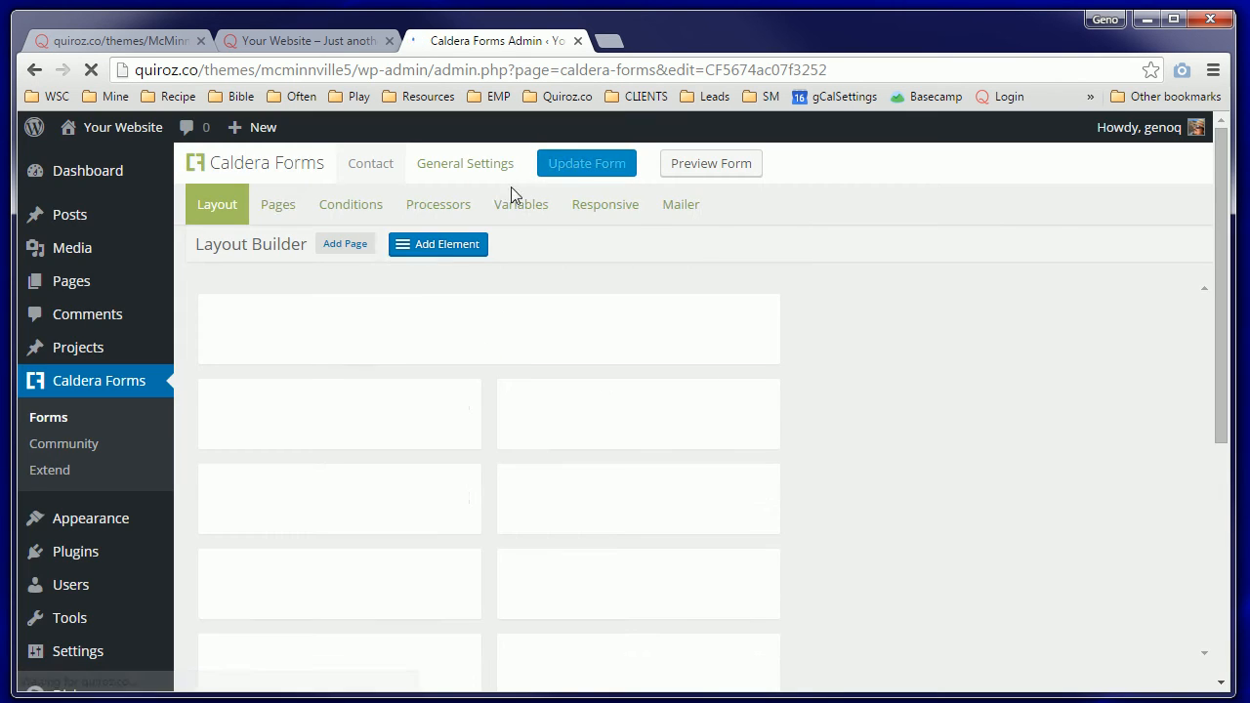
Step: Look through the imported Contact form's fields in the Layout Builder, from Your Details to the submit element
click(670, 471)
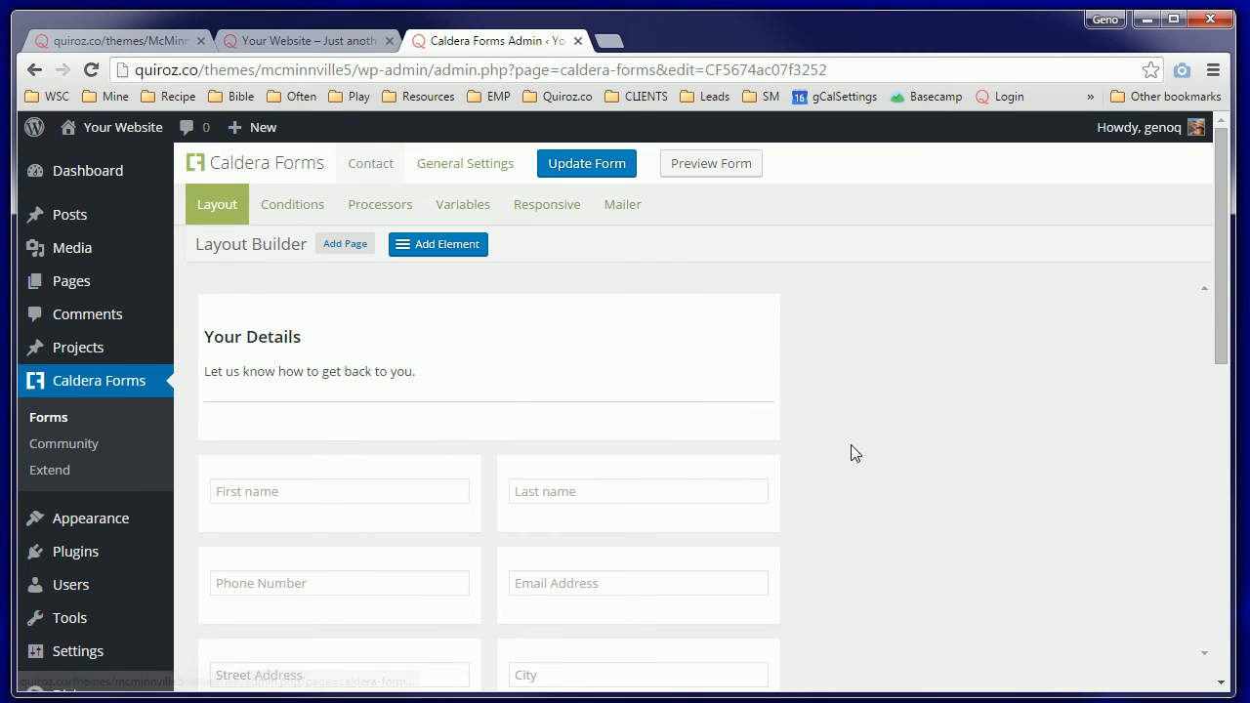
scroll(852, 454, down, 3)
scroll(851, 453, down, 4)
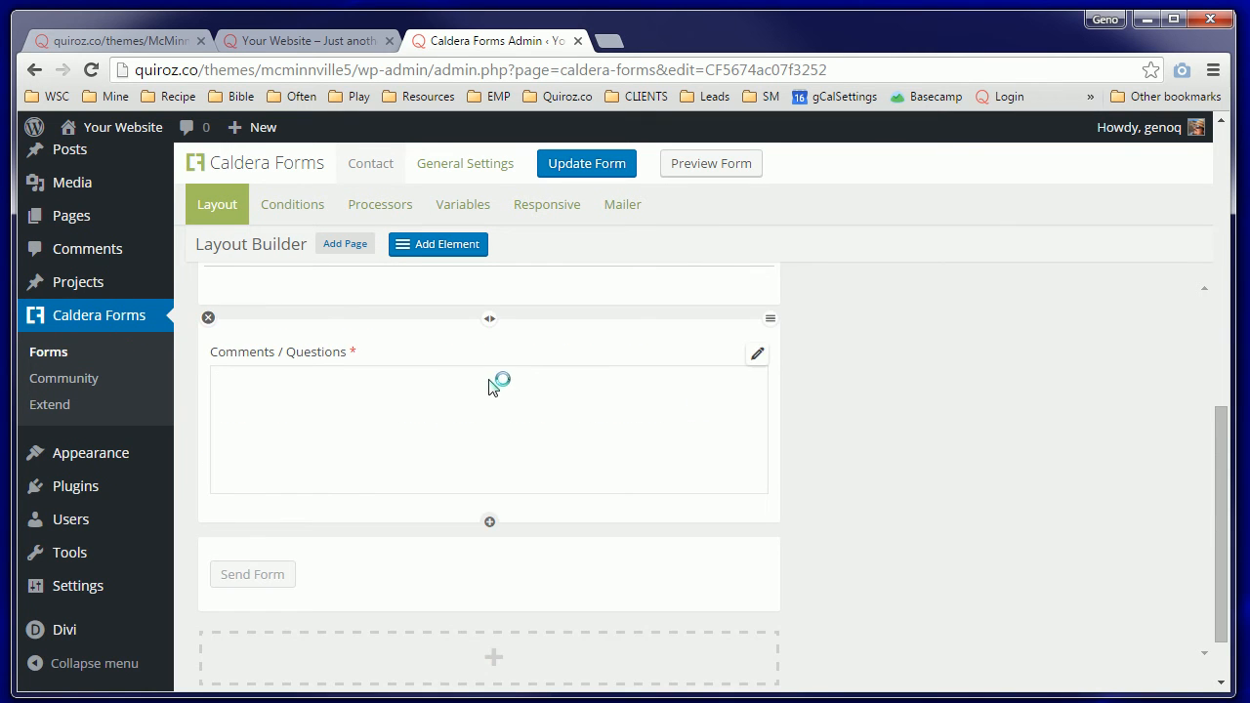
scroll(537, 385, up, 2)
scroll(484, 384, up, 3)
scroll(586, 293, up, 2)
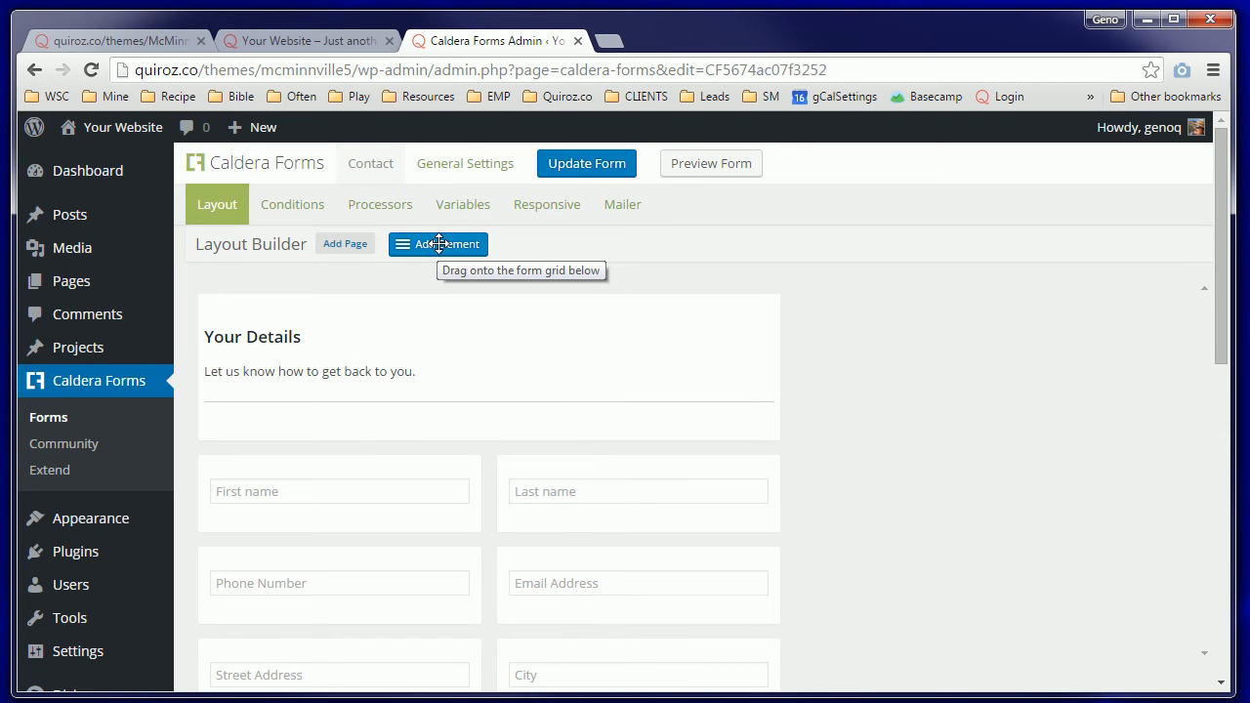
mouse_move(438, 244)
mouse_down()
mouse_move(452, 340)
mouse_move(577, 511)
mouse_move(607, 500)
mouse_move(519, 437)
mouse_move(460, 234)
mouse_move(449, 241)
mouse_up()
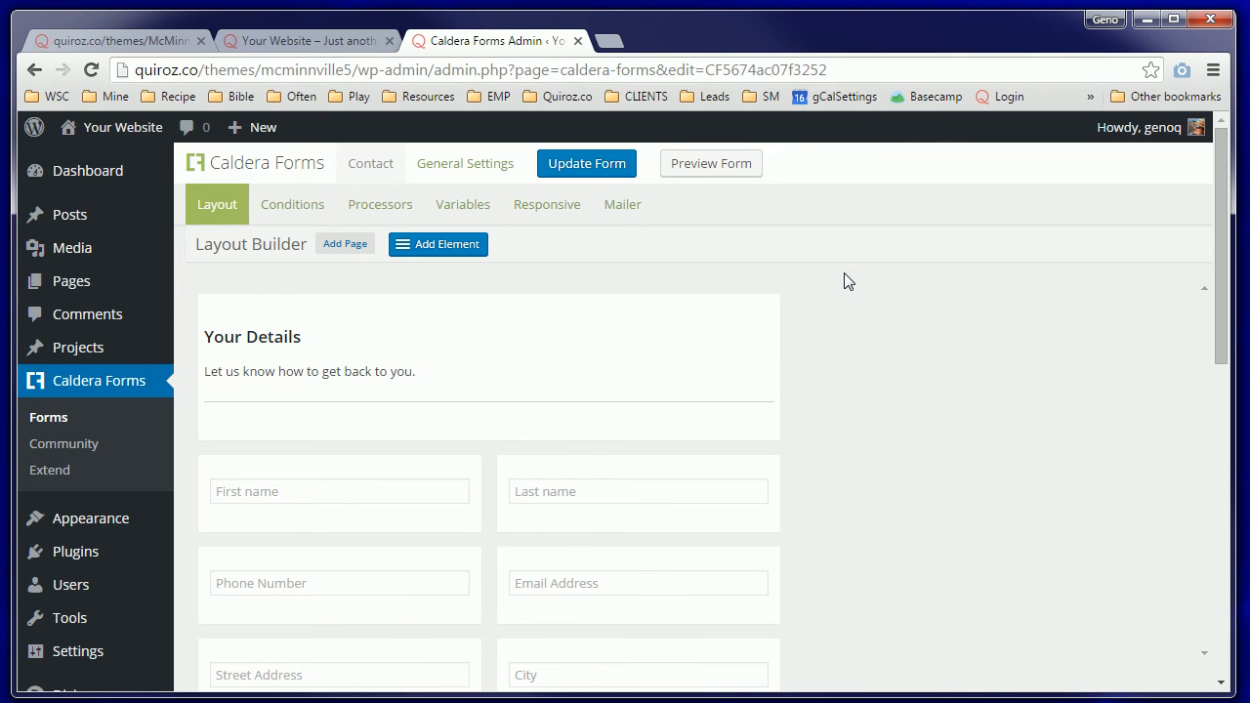
scroll(872, 333, down, 5)
scroll(872, 333, up, 5)
Step: Open the Contact page for editing and open the content settings of its Contact Form text module
mouse_move(73, 290)
click(217, 293)
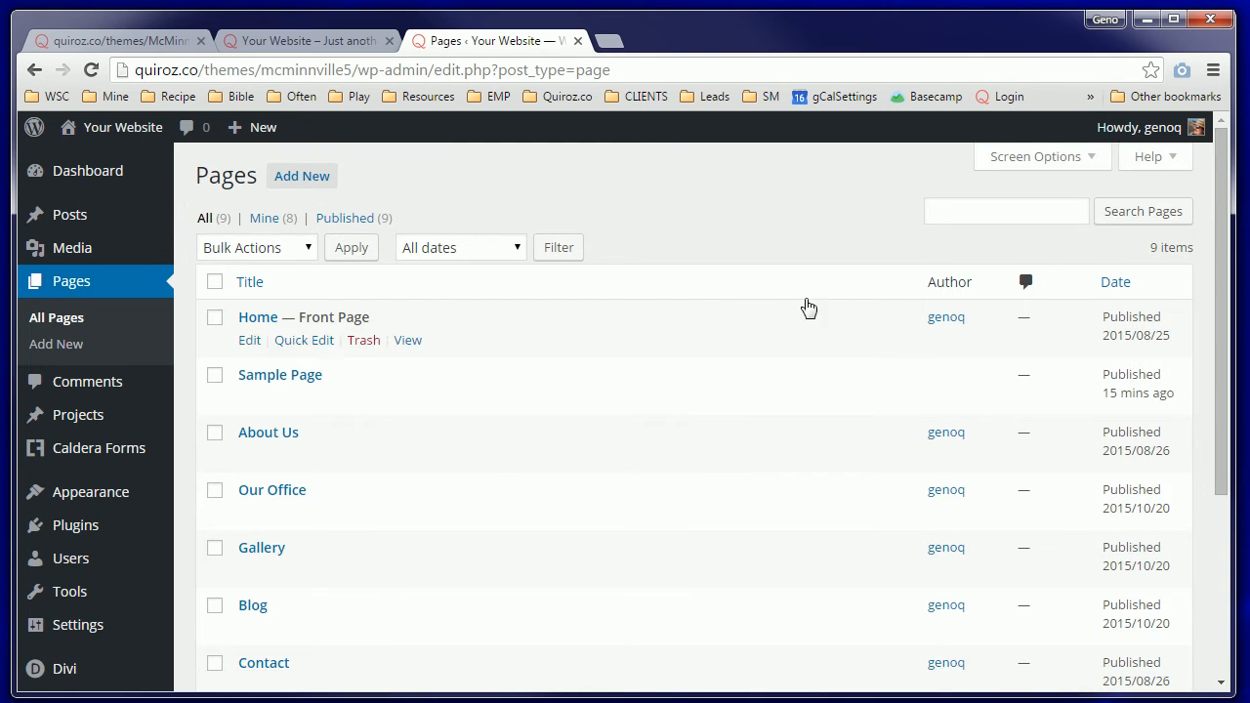
scroll(538, 298, down, 3)
click(259, 381)
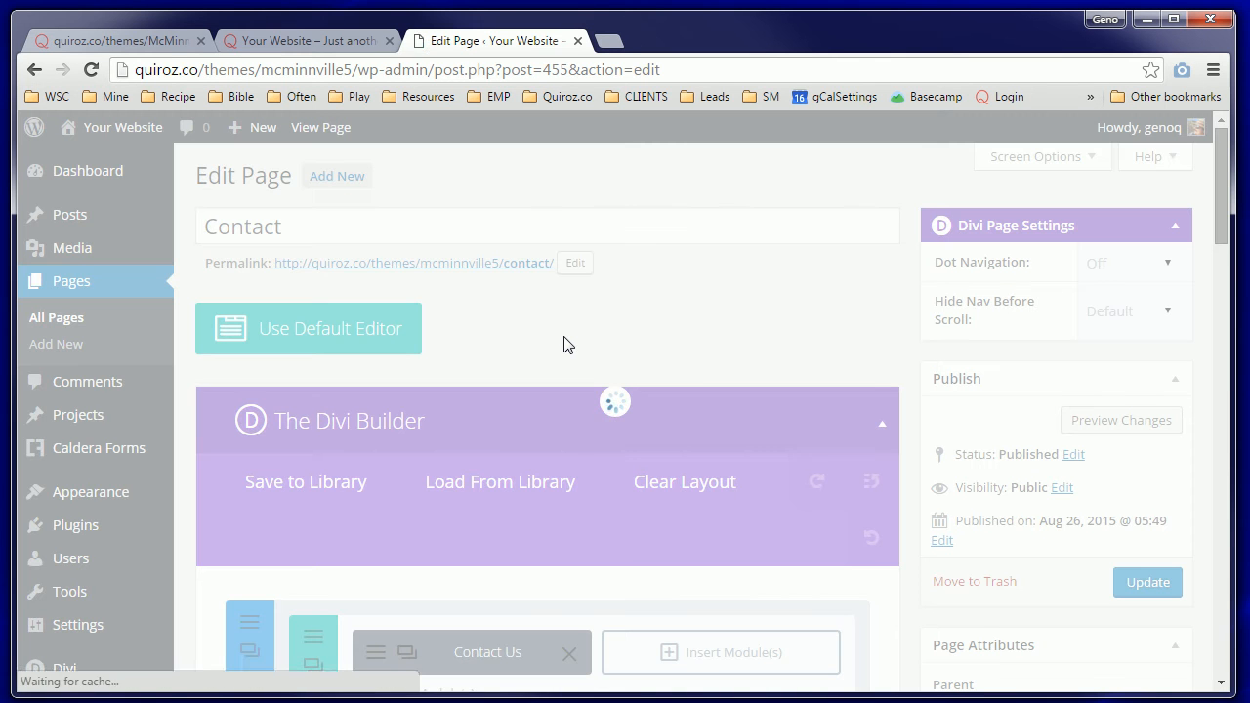
scroll(554, 332, down, 6)
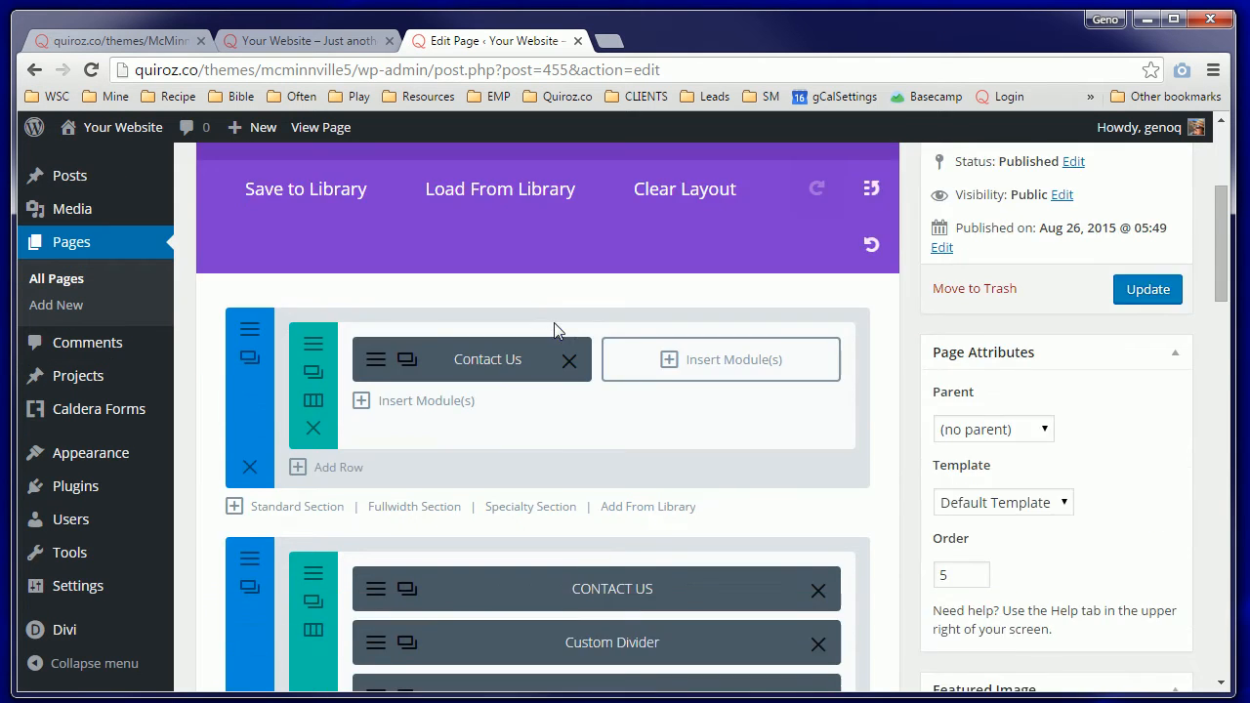
scroll(522, 354, down, 1)
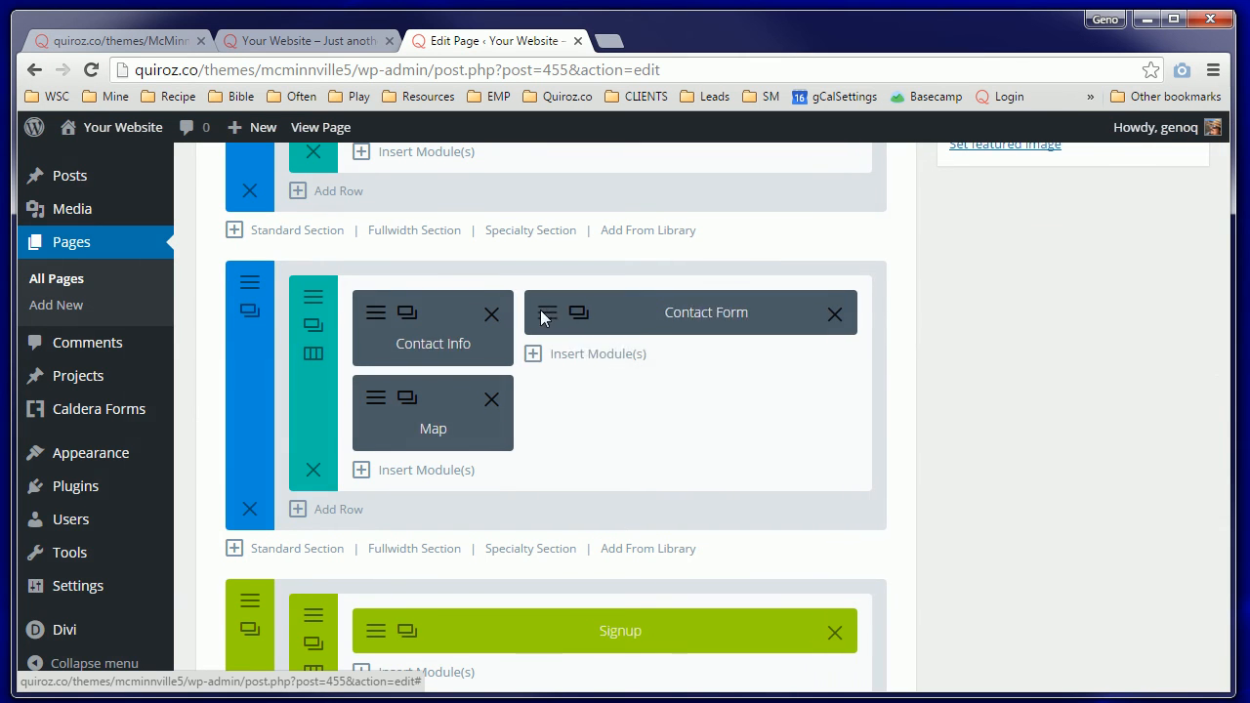
click(540, 317)
scroll(312, 383, down, 2)
scroll(312, 383, down, 1)
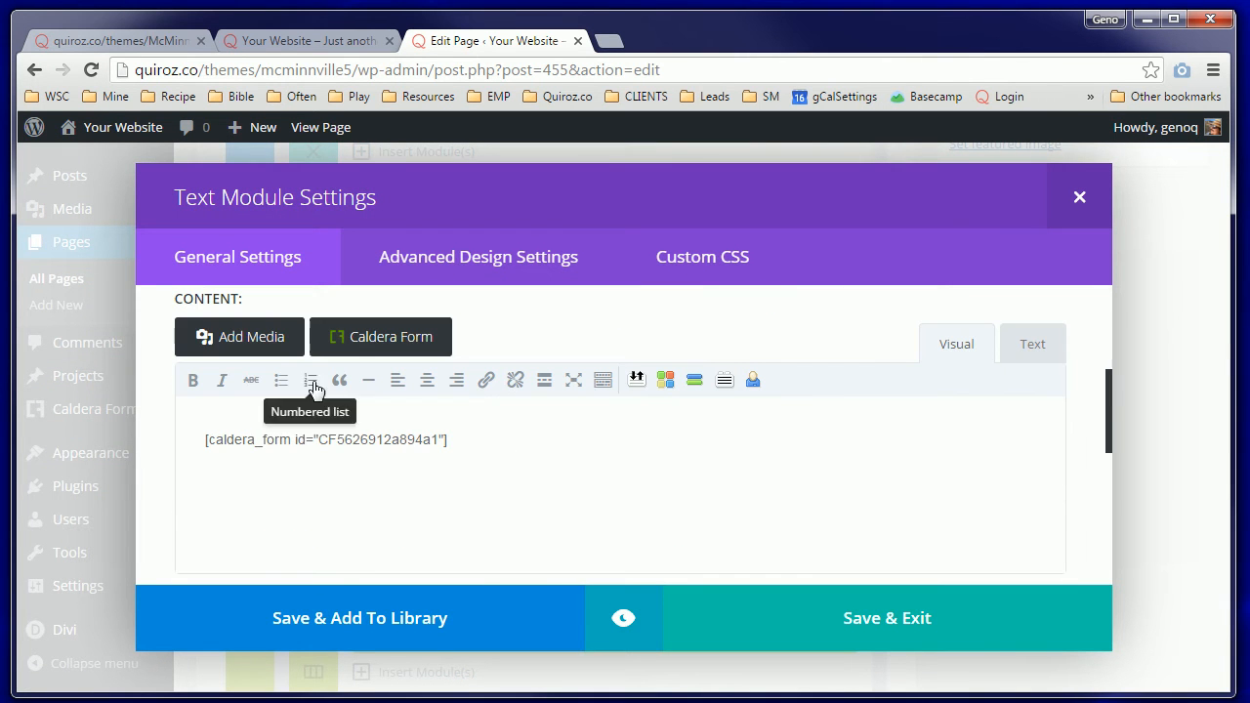
Step: Replace the old form shortcode in the module with the imported Contact Caldera form, save the module and update the page
drag(485, 439, 133, 437)
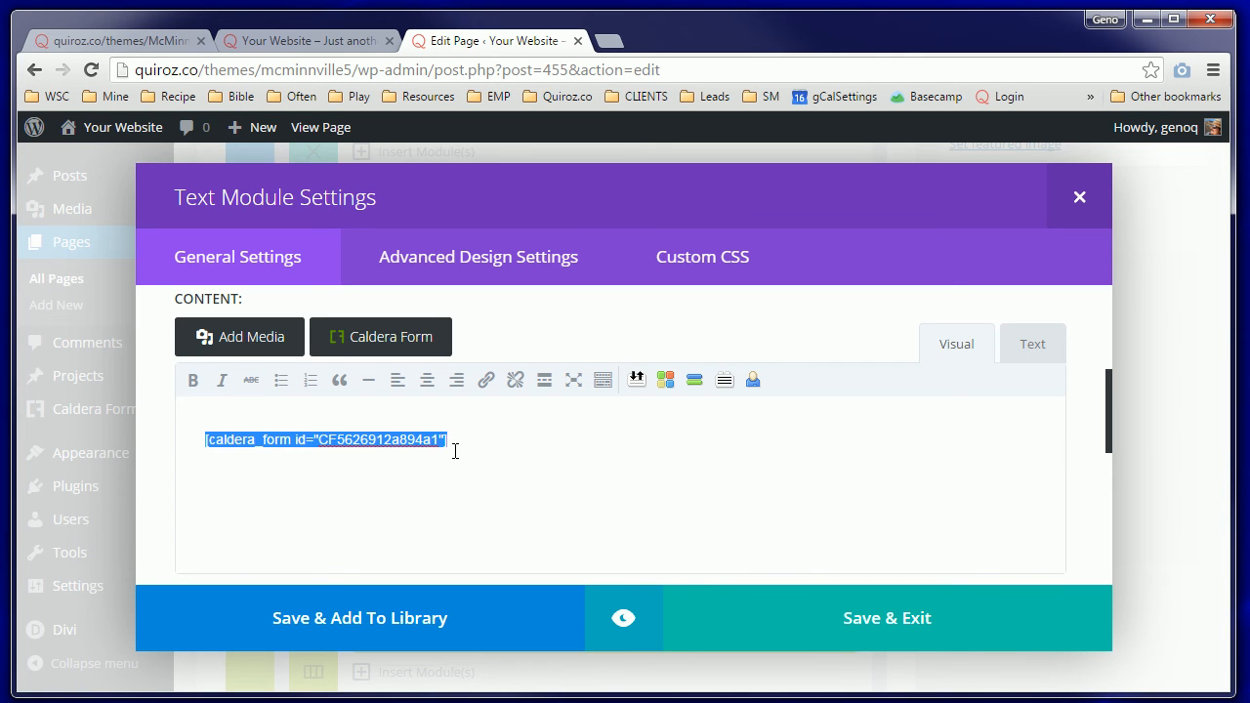
key(Delete)
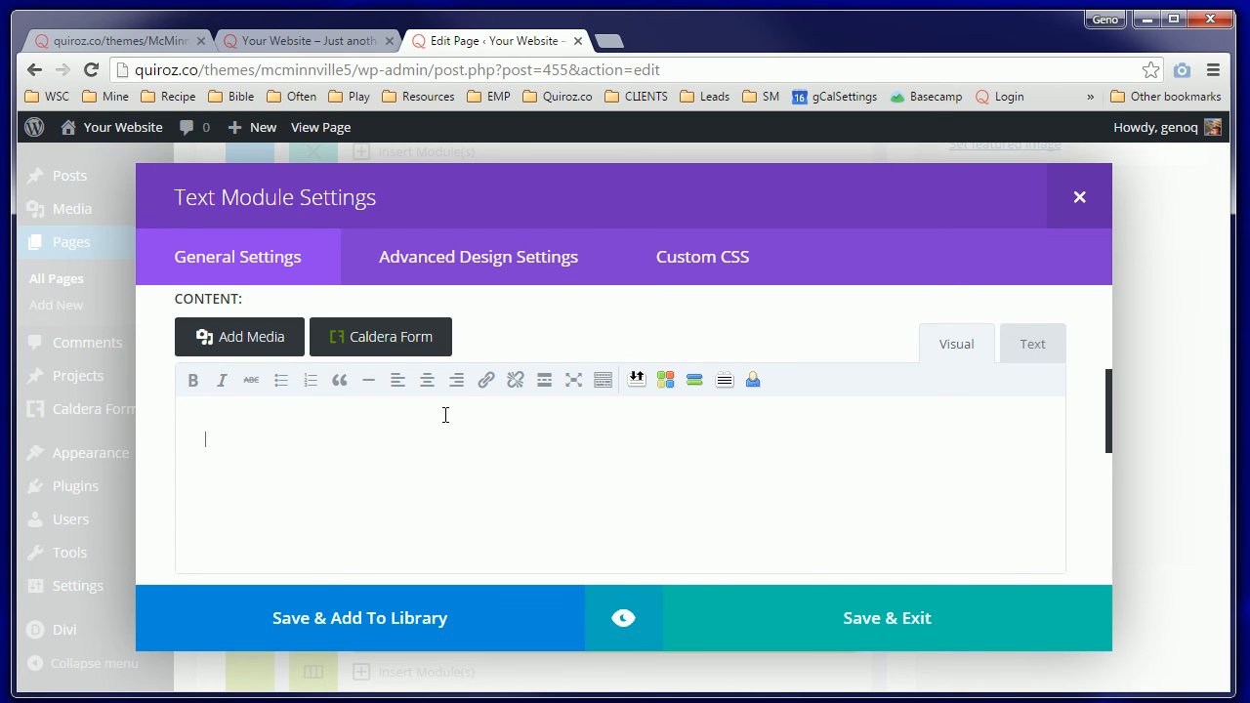
click(398, 347)
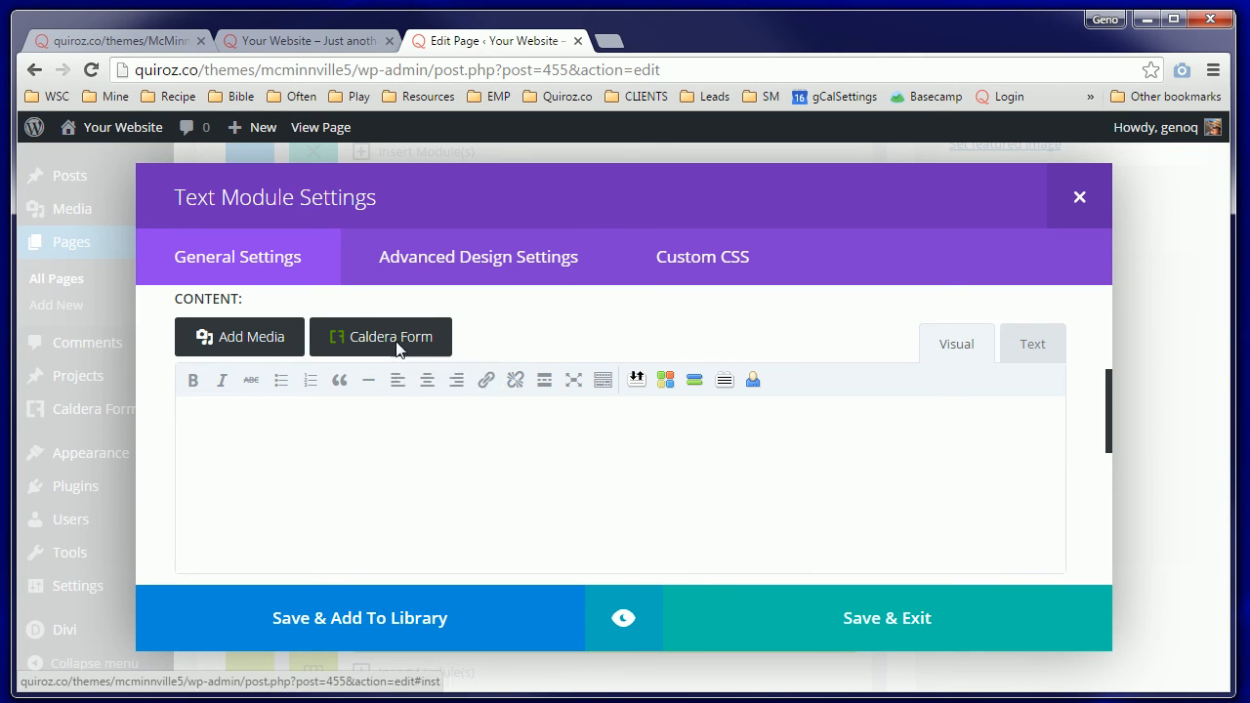
click(356, 199)
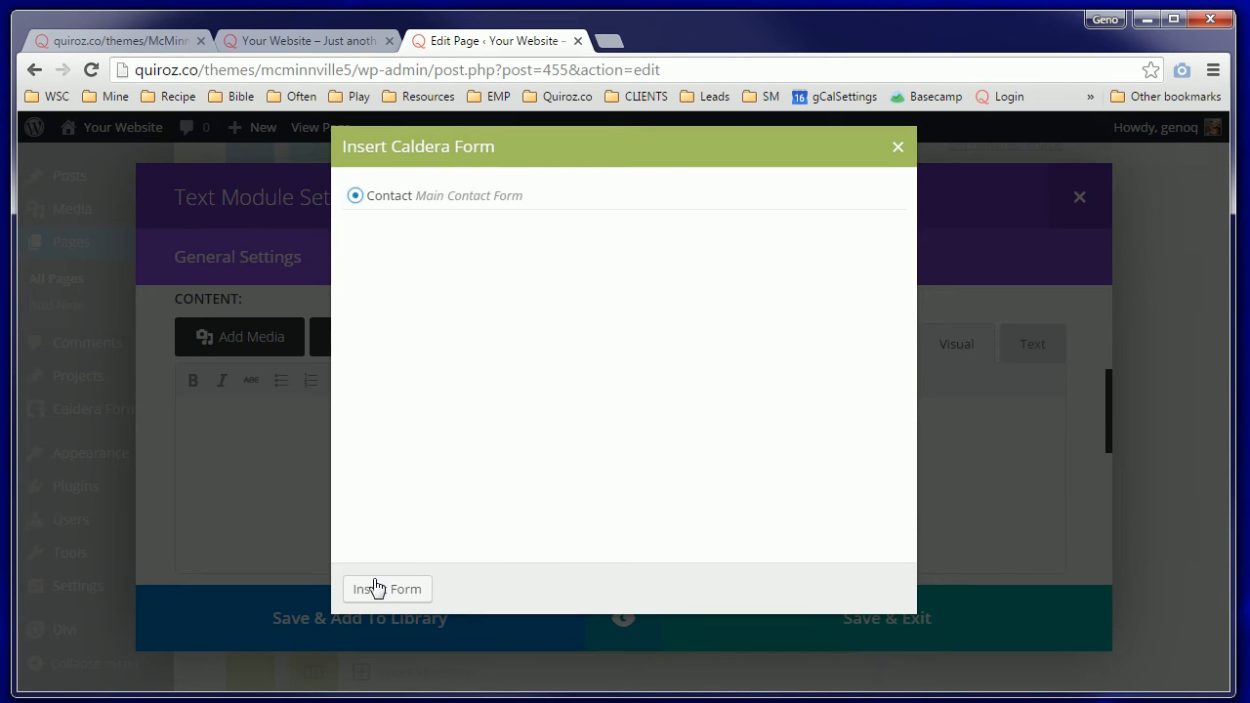
click(376, 588)
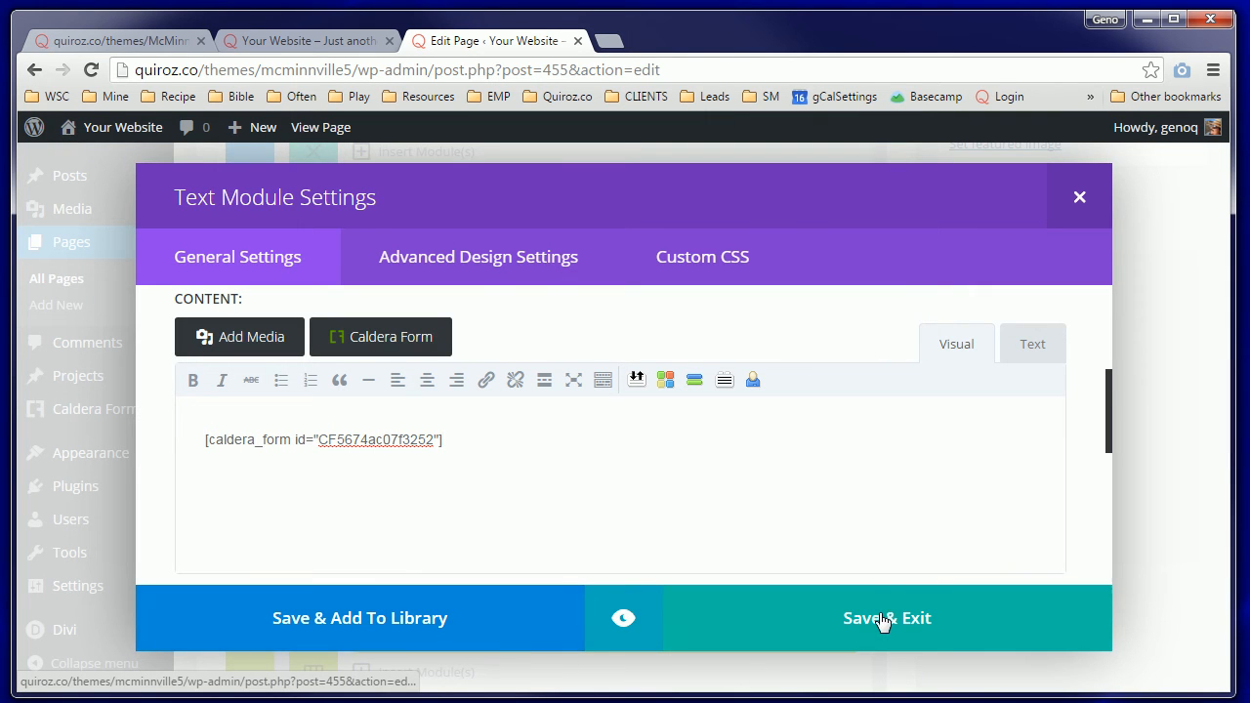
click(887, 625)
scroll(976, 508, up, 10)
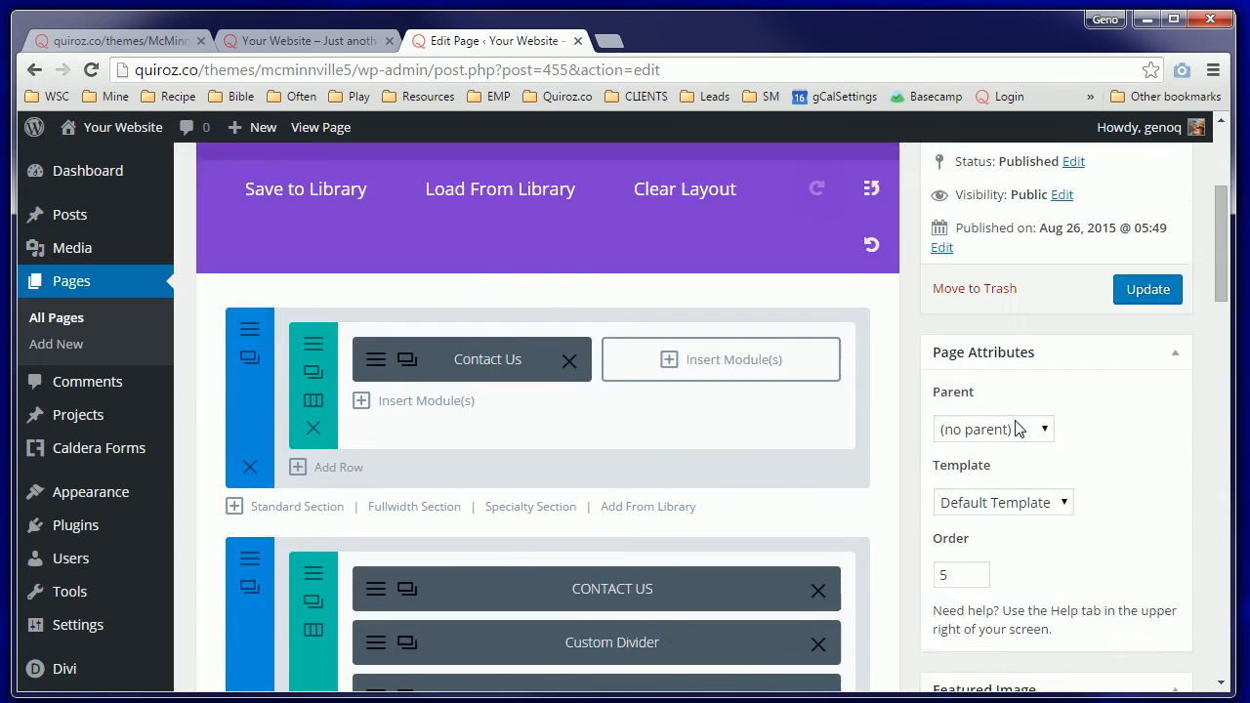
click(1149, 389)
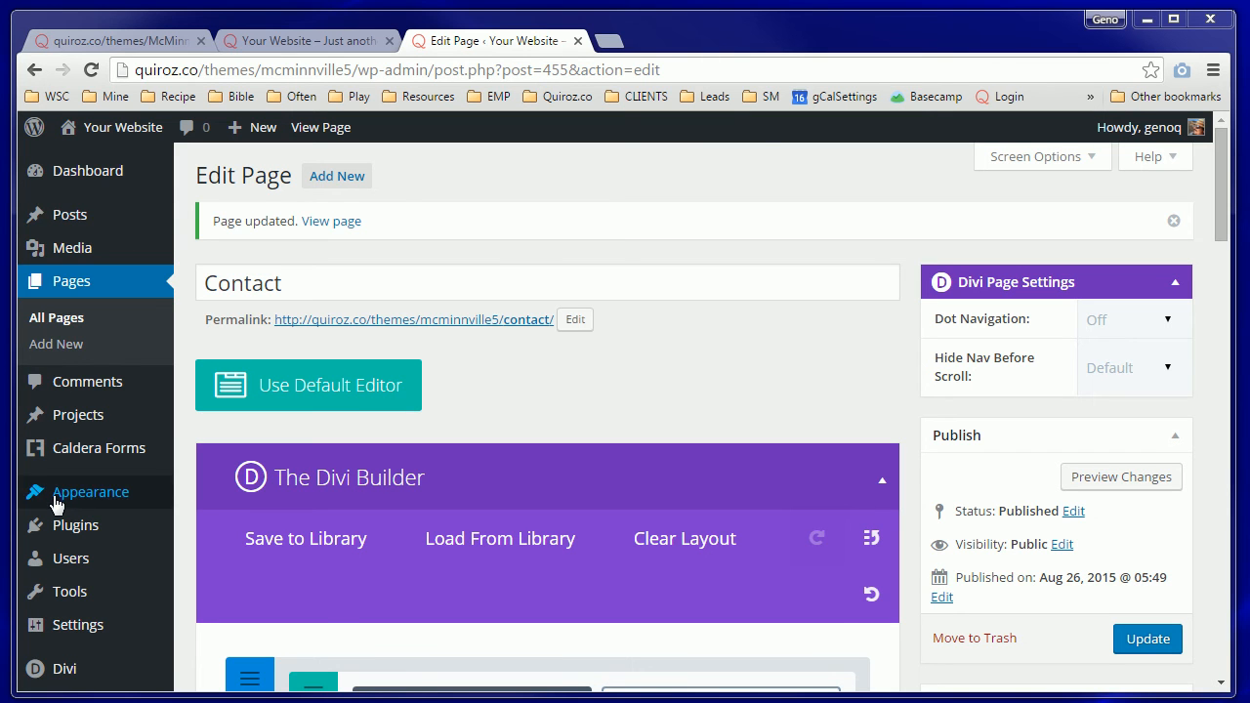
Step: Assign the Primary Menu to the Primary Menu theme location and save the menu
mouse_move(55, 503)
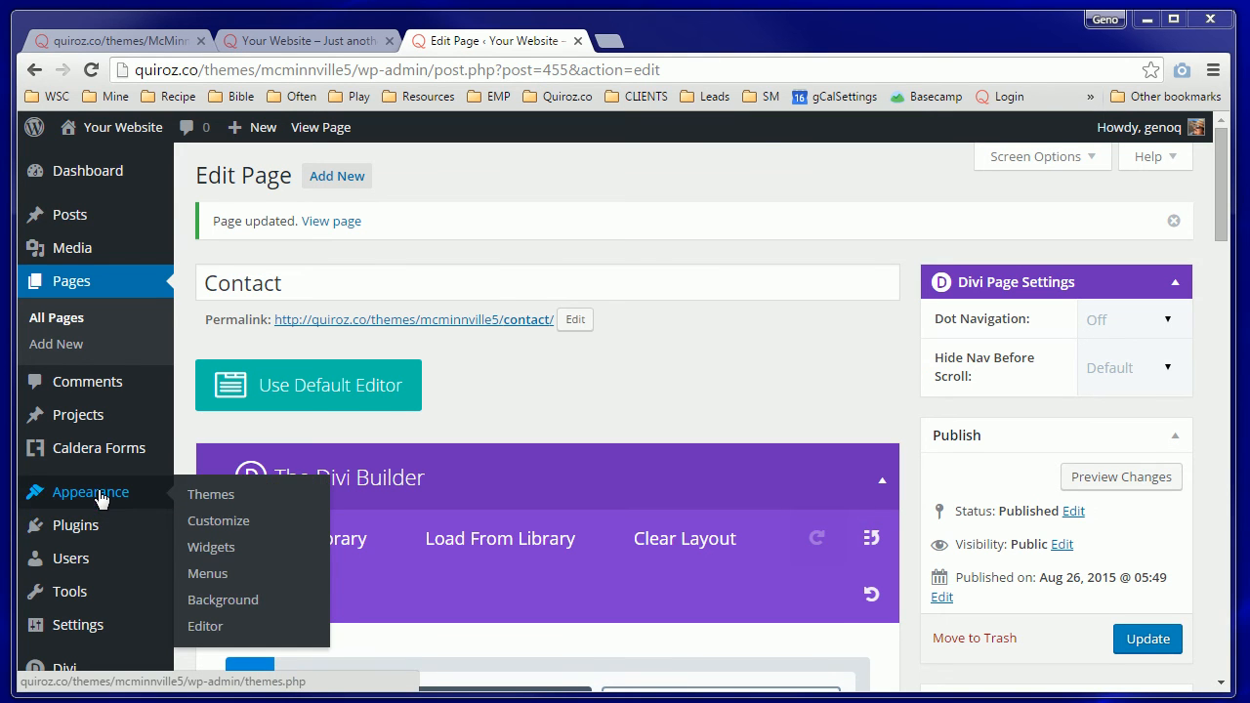
click(215, 573)
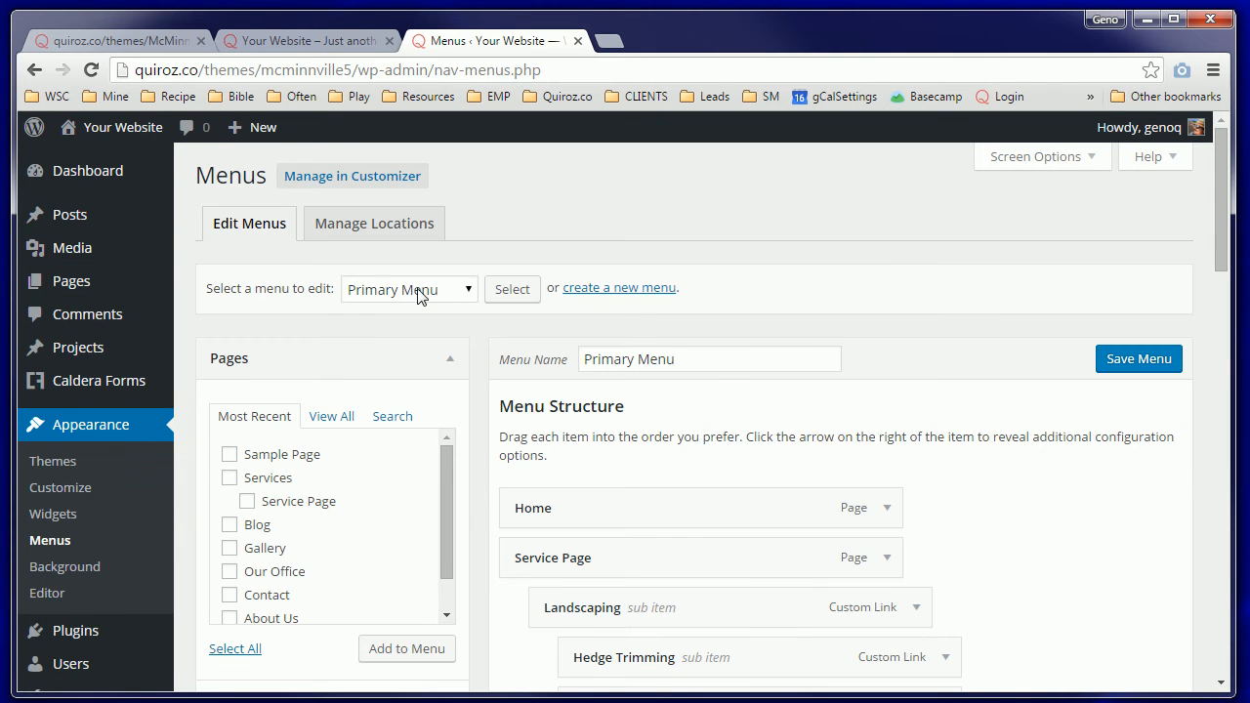
scroll(641, 430, down, 10)
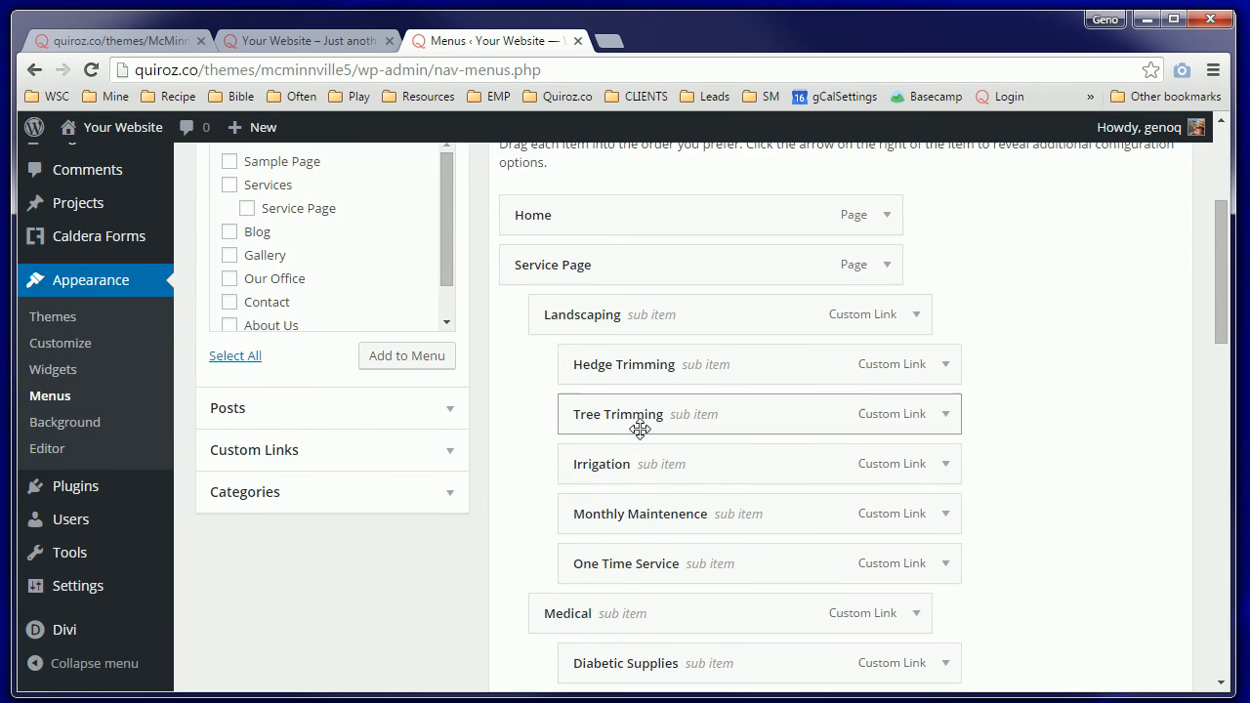
scroll(633, 439, down, 2)
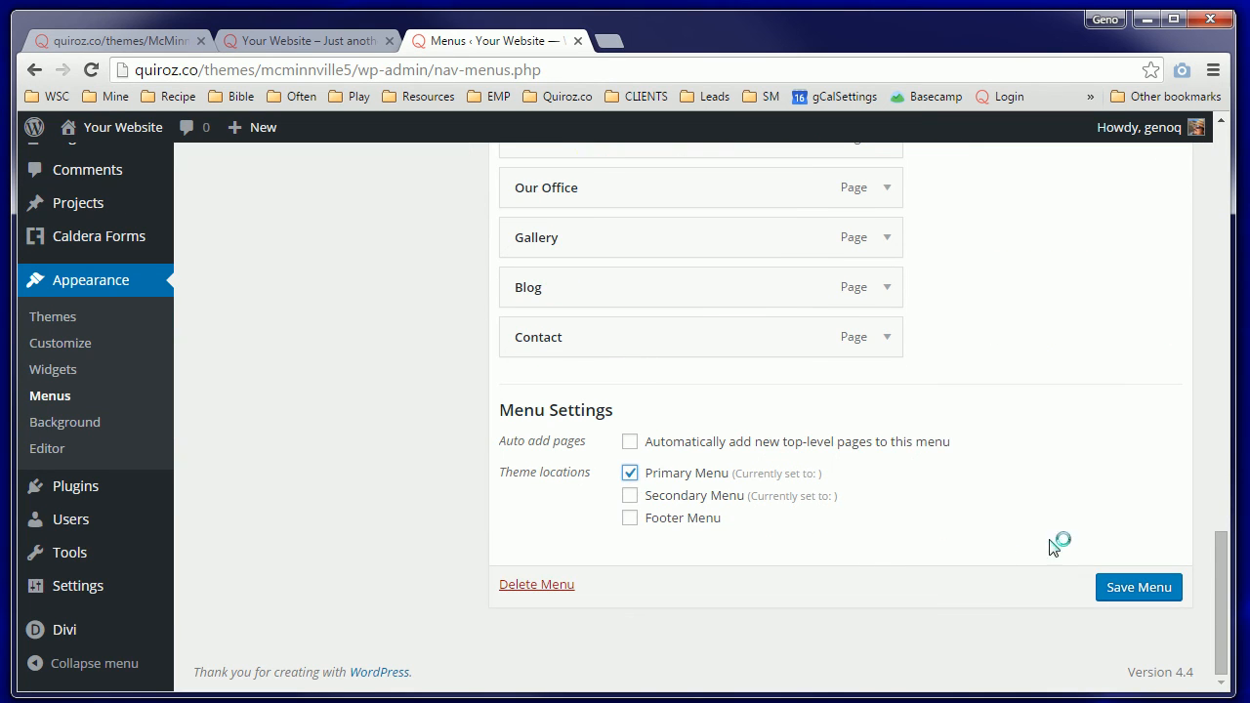
click(1126, 591)
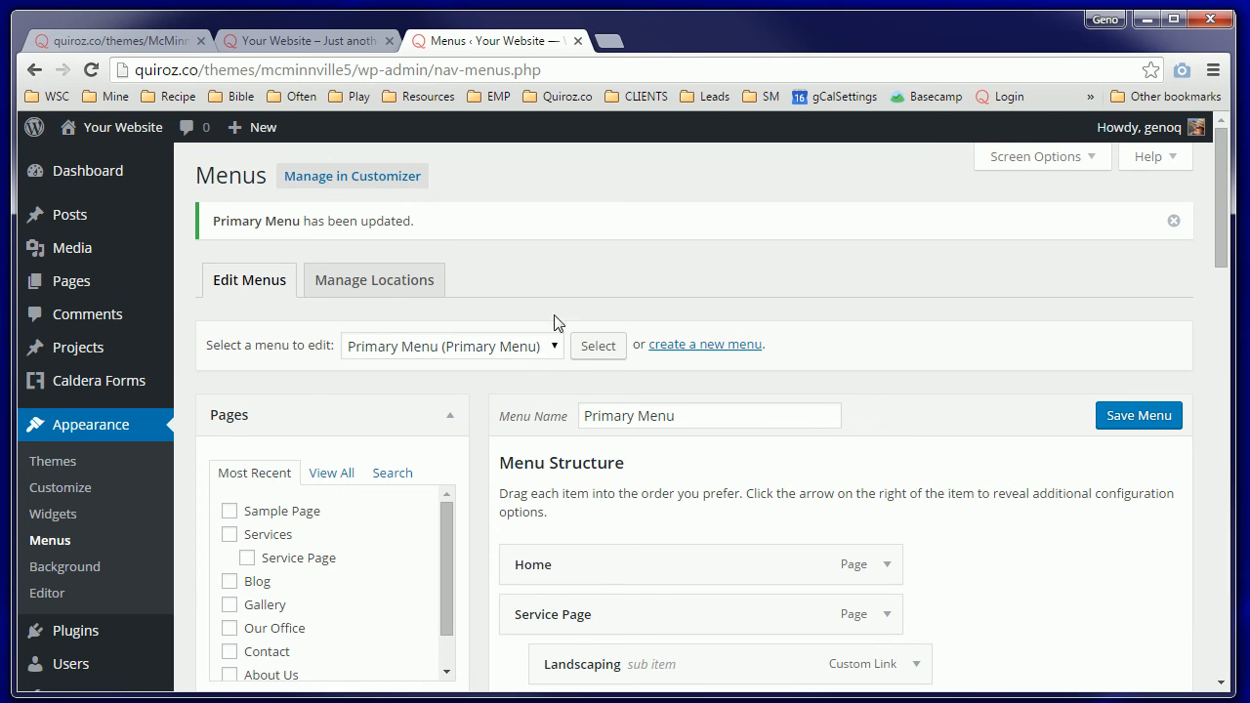
Step: Switch to editing the Secondary Menu, assign it to the Secondary Menu theme location and save it
click(520, 347)
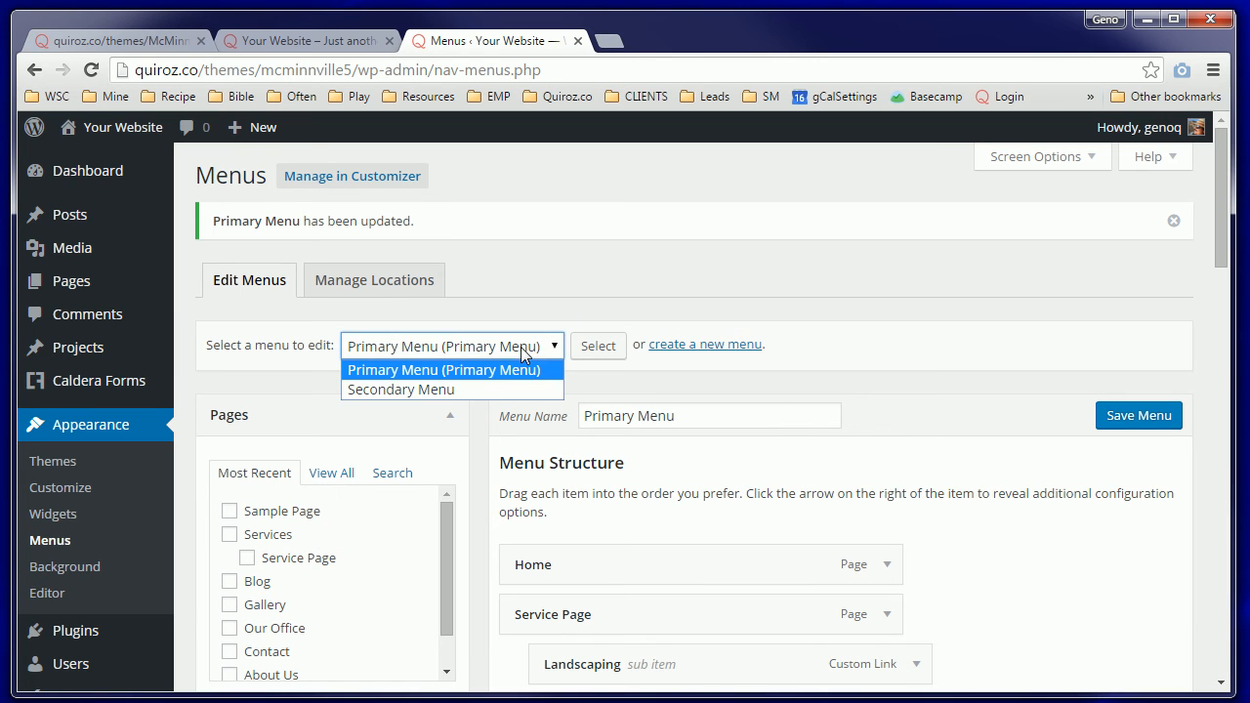
click(447, 391)
click(603, 353)
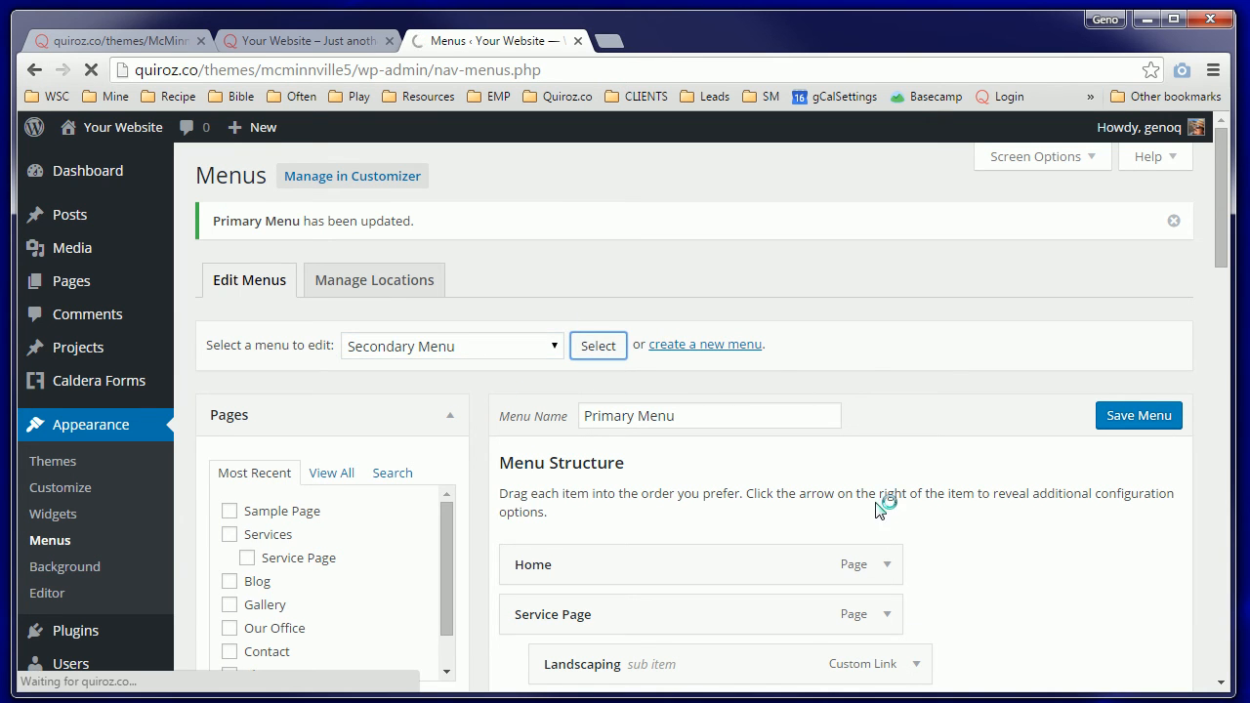
scroll(996, 469, down, 3)
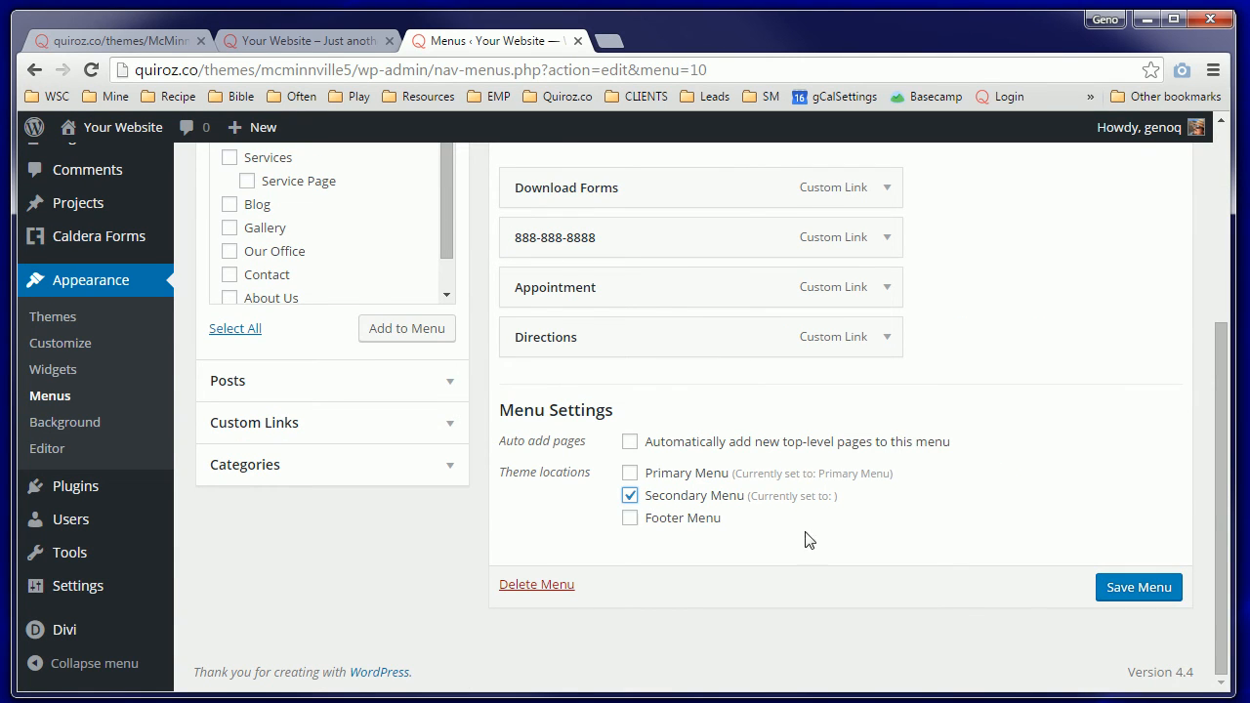
click(1115, 588)
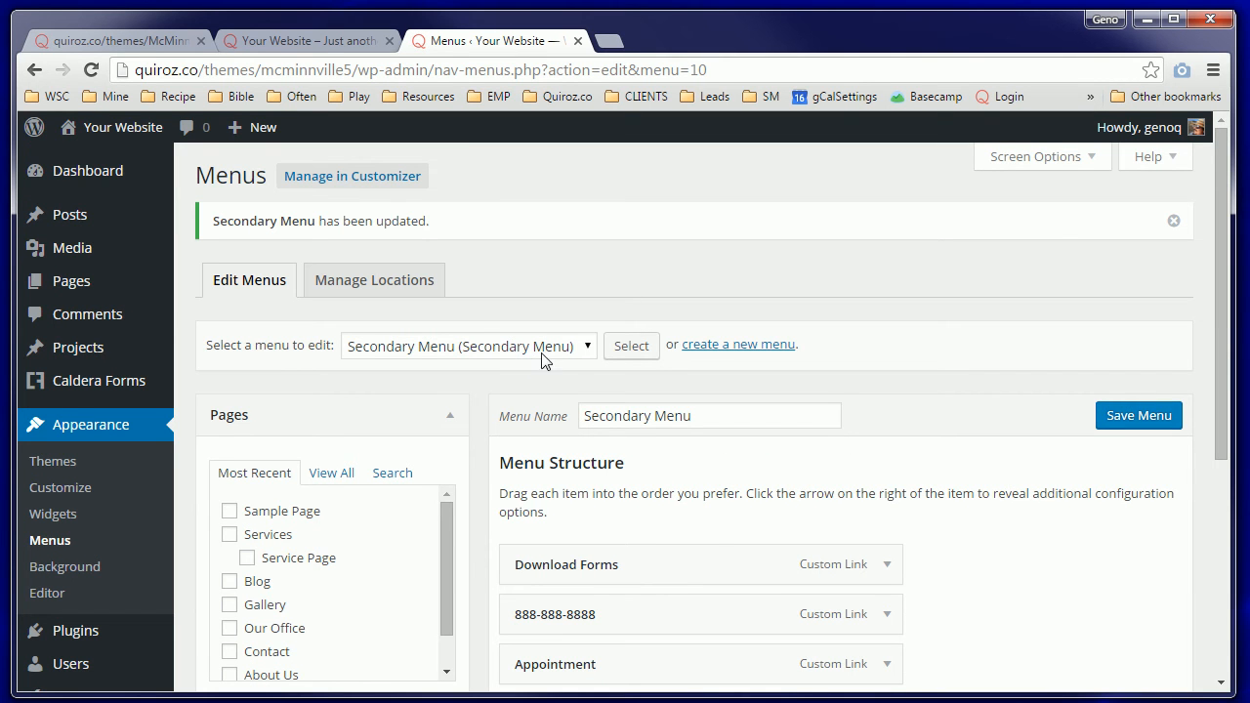
scroll(1010, 524, down, 2)
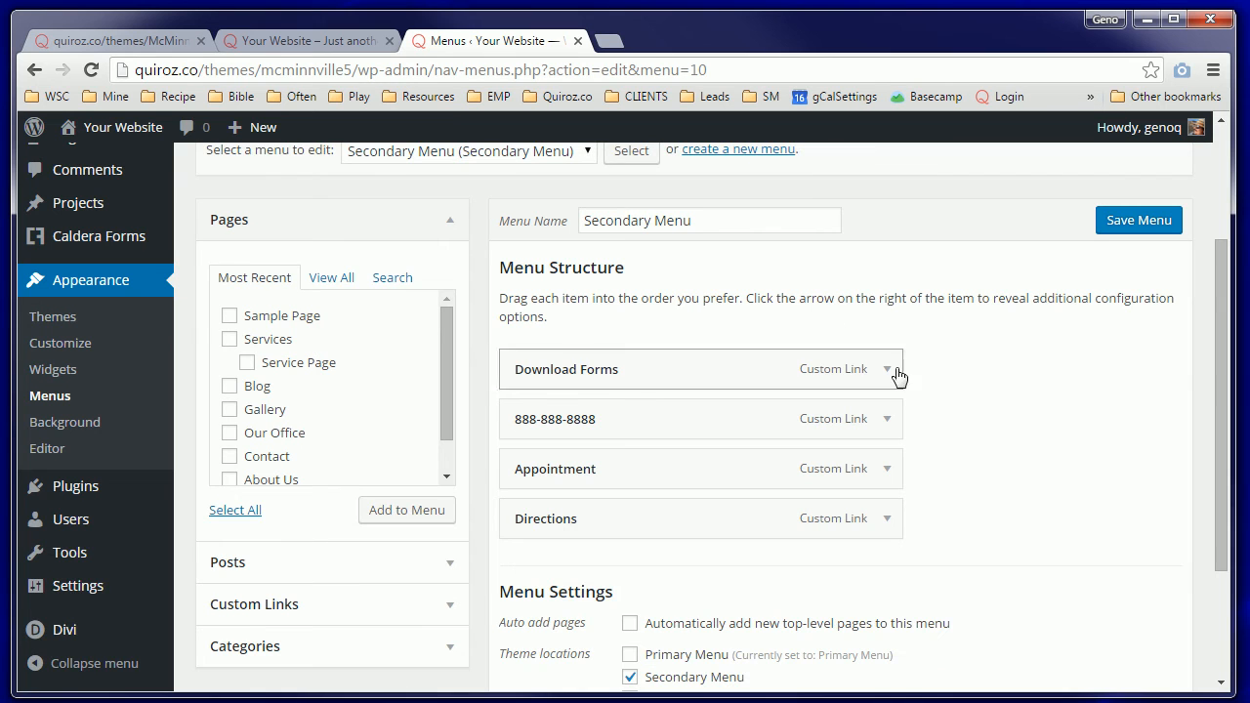
Step: Reload the live site's home page to check the primary and secondary menus in the header
click(341, 44)
right_click(688, 152)
click(735, 207)
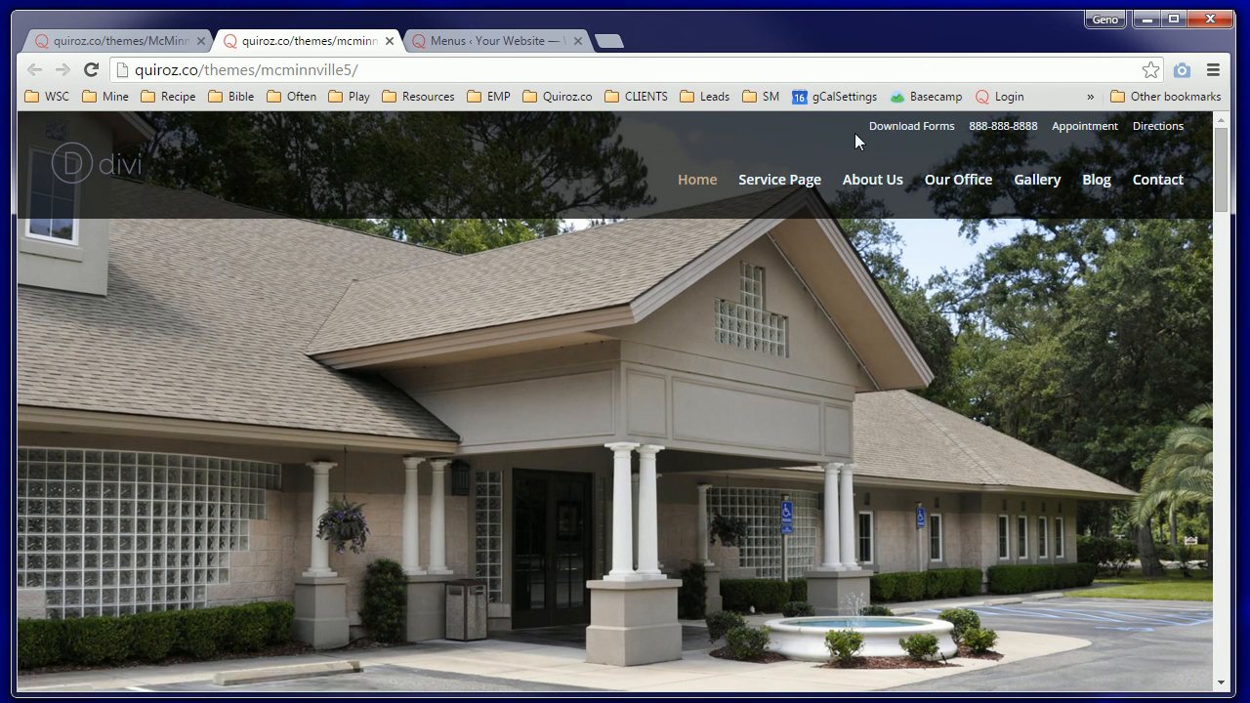
Step: Return to the menu editor and expand the settings of all four Secondary Menu items
click(517, 43)
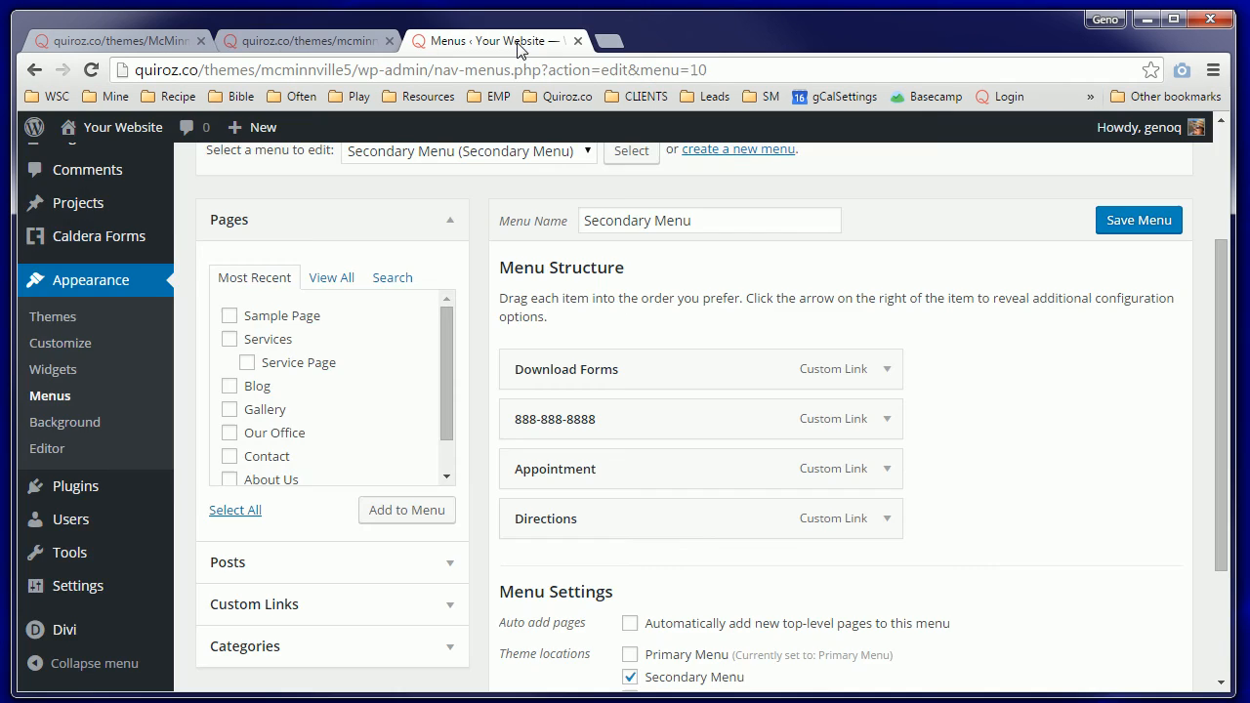
click(888, 522)
click(885, 469)
click(887, 419)
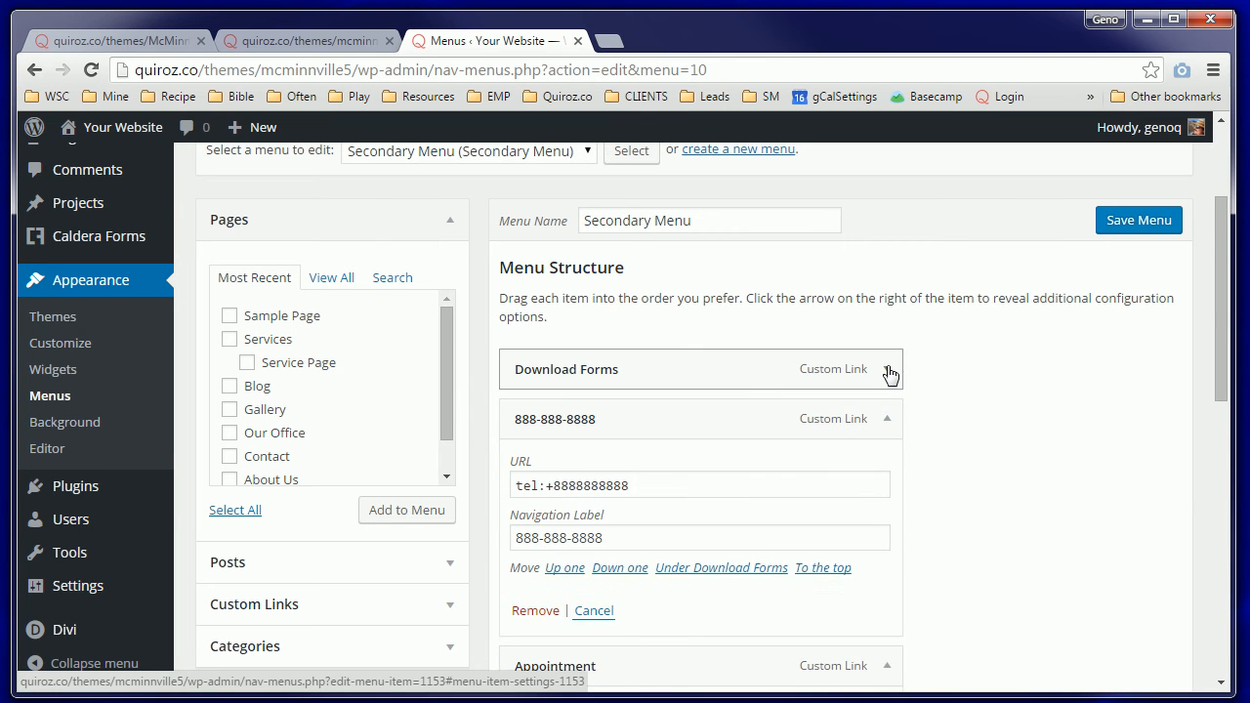
click(886, 369)
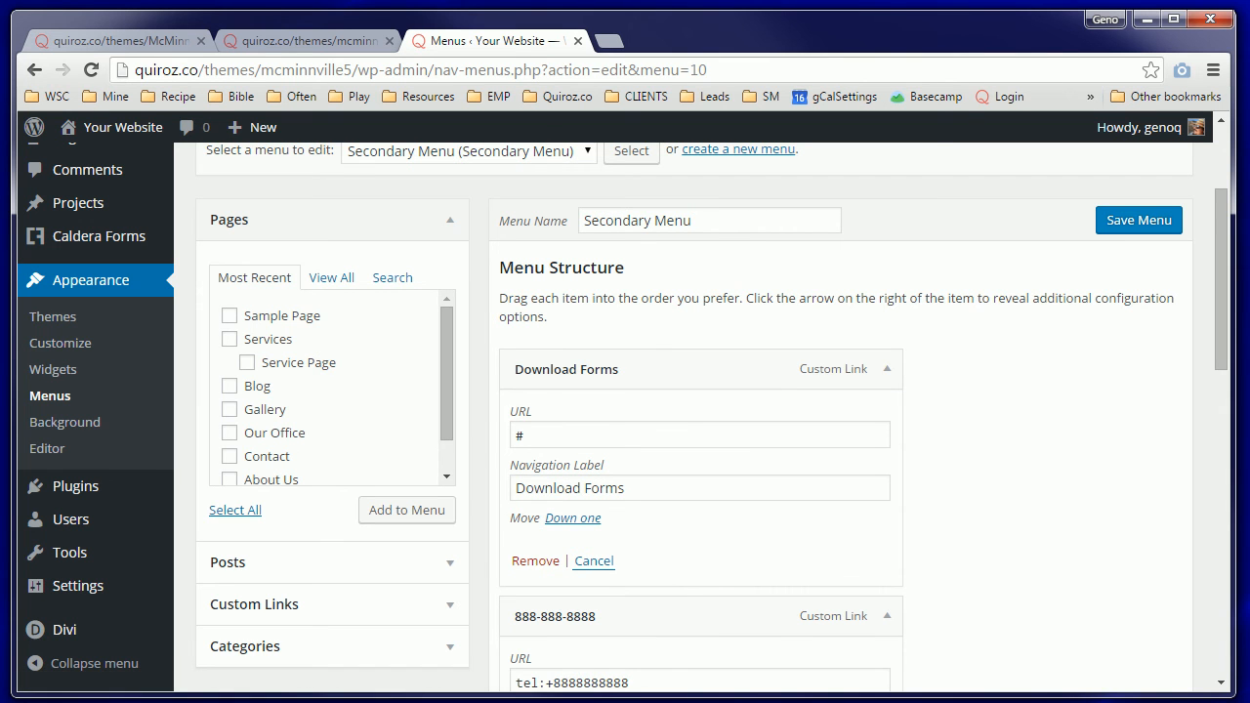
Step: Replace the Download Forms navigation label with <i class="fa fa-download"></i> Download Forms, copied from the instructions PDF in Foxit Reader
key(alt+Tab)
click(1045, 345)
scroll(1045, 353, down, 6)
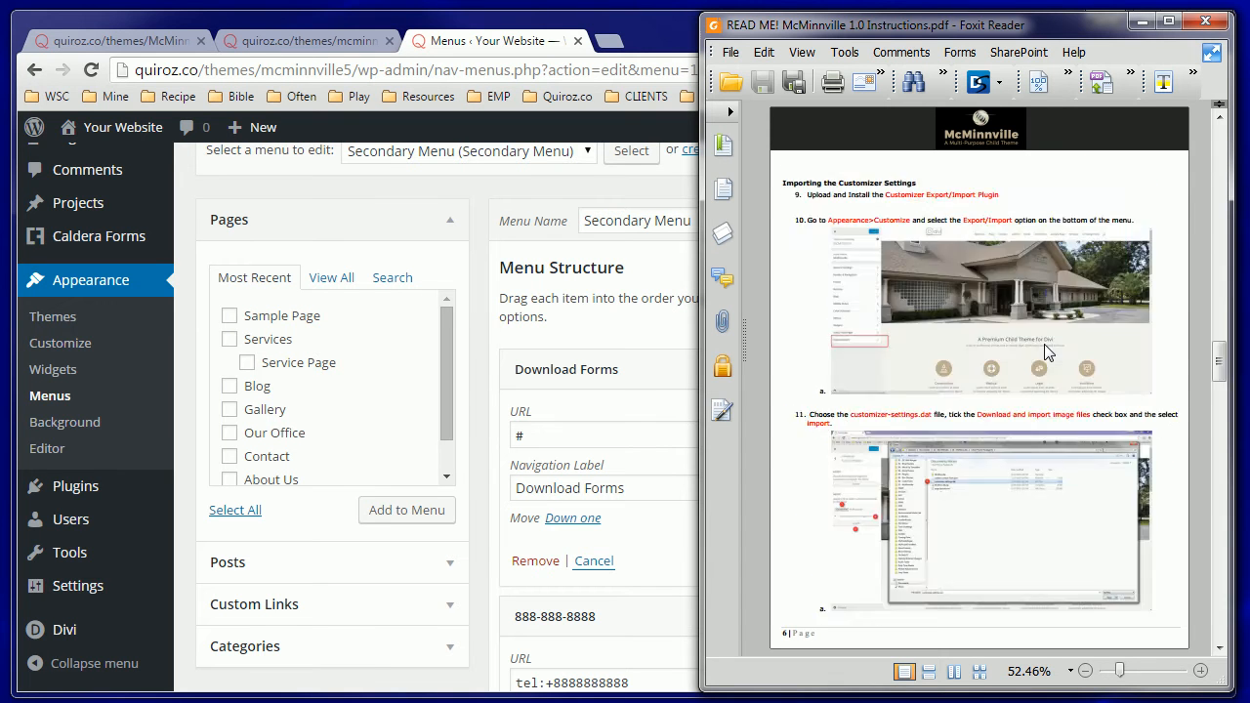
scroll(1049, 353, down, 1)
scroll(1041, 356, down, 1)
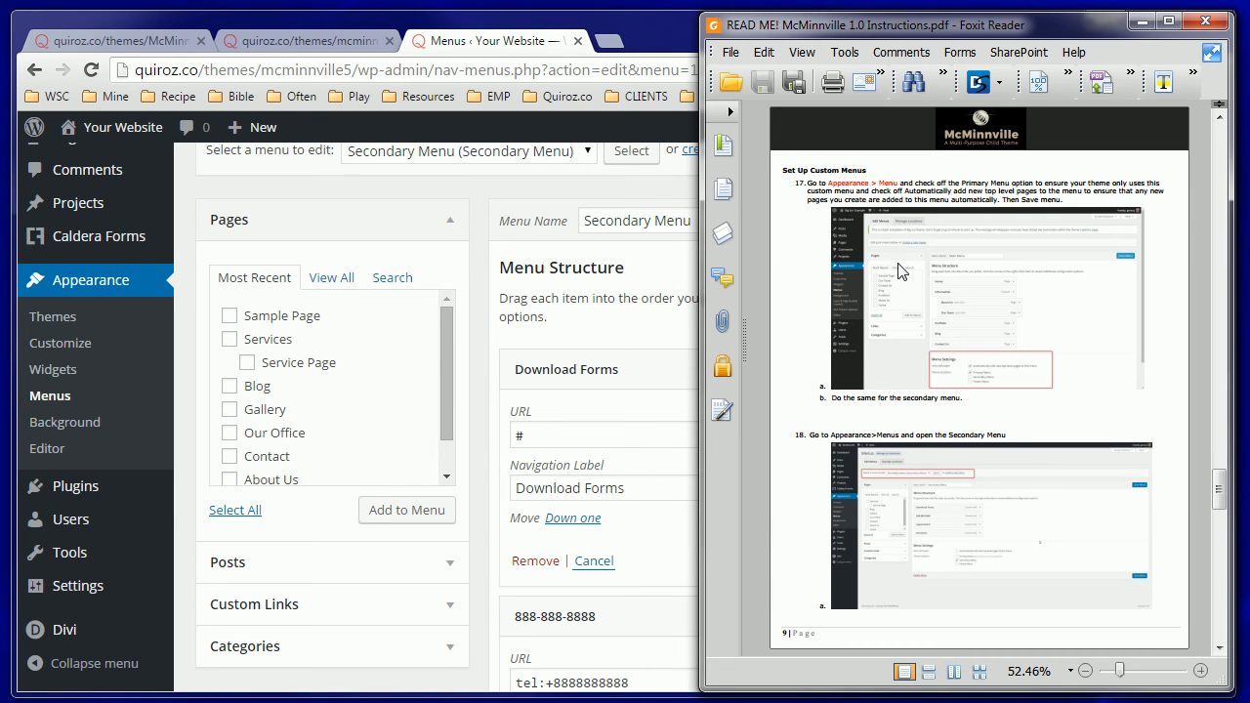
scroll(900, 271, down, 1)
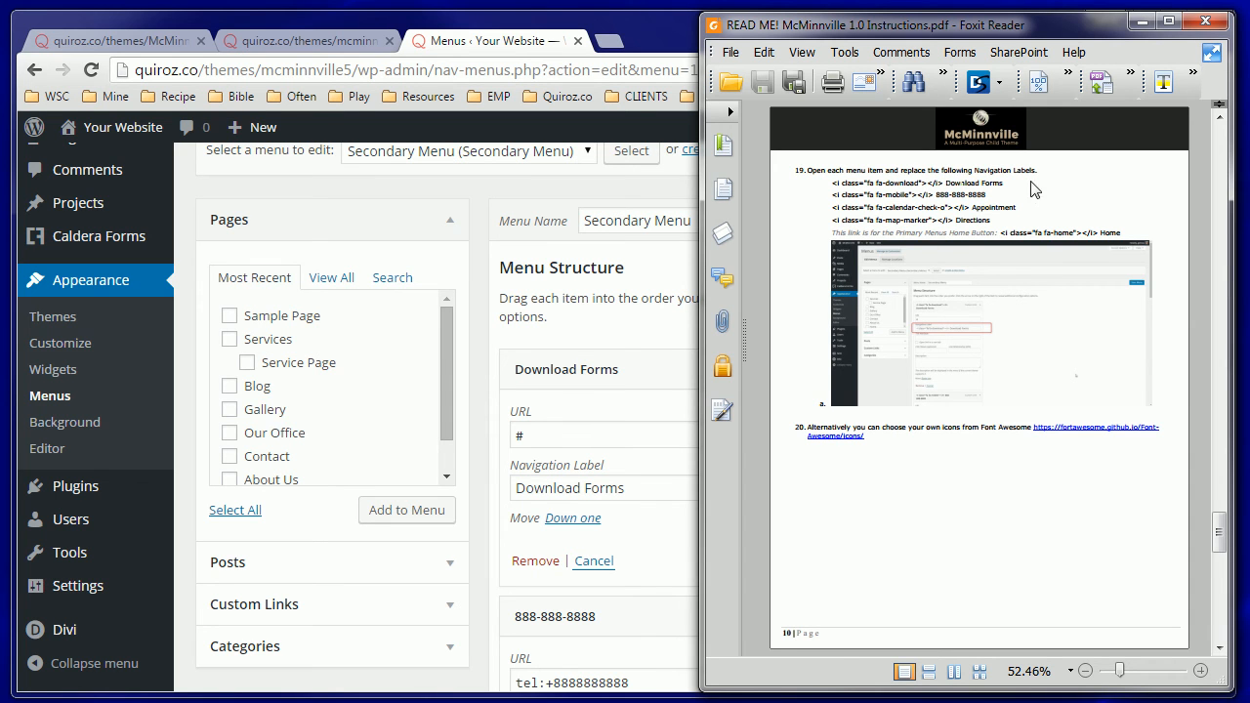
drag(1011, 183, 825, 182)
key(ctrl+c)
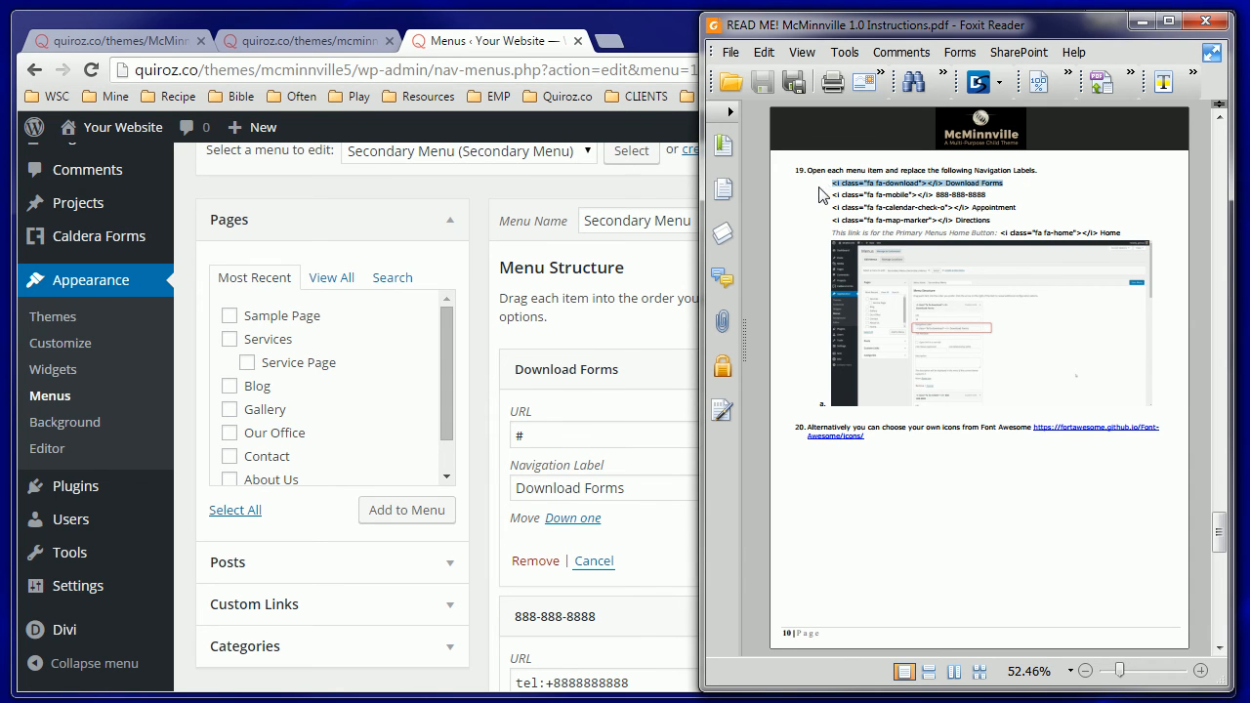
click(448, 185)
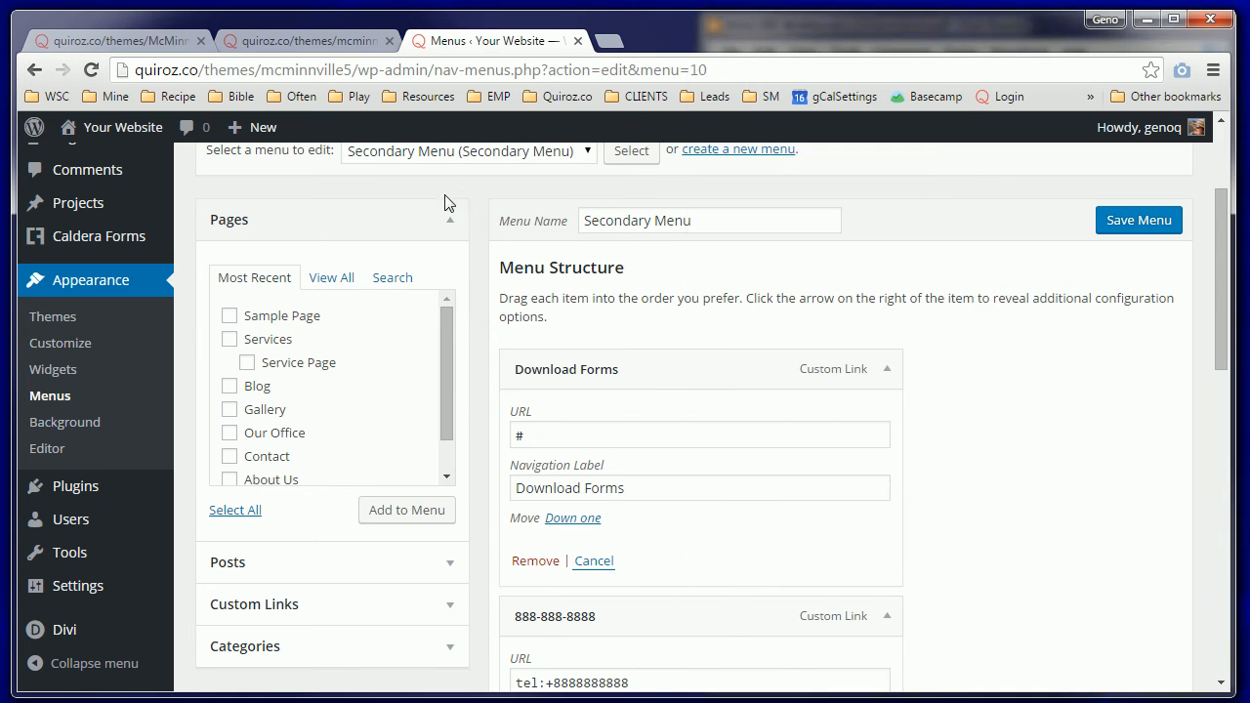
drag(627, 489, 442, 474)
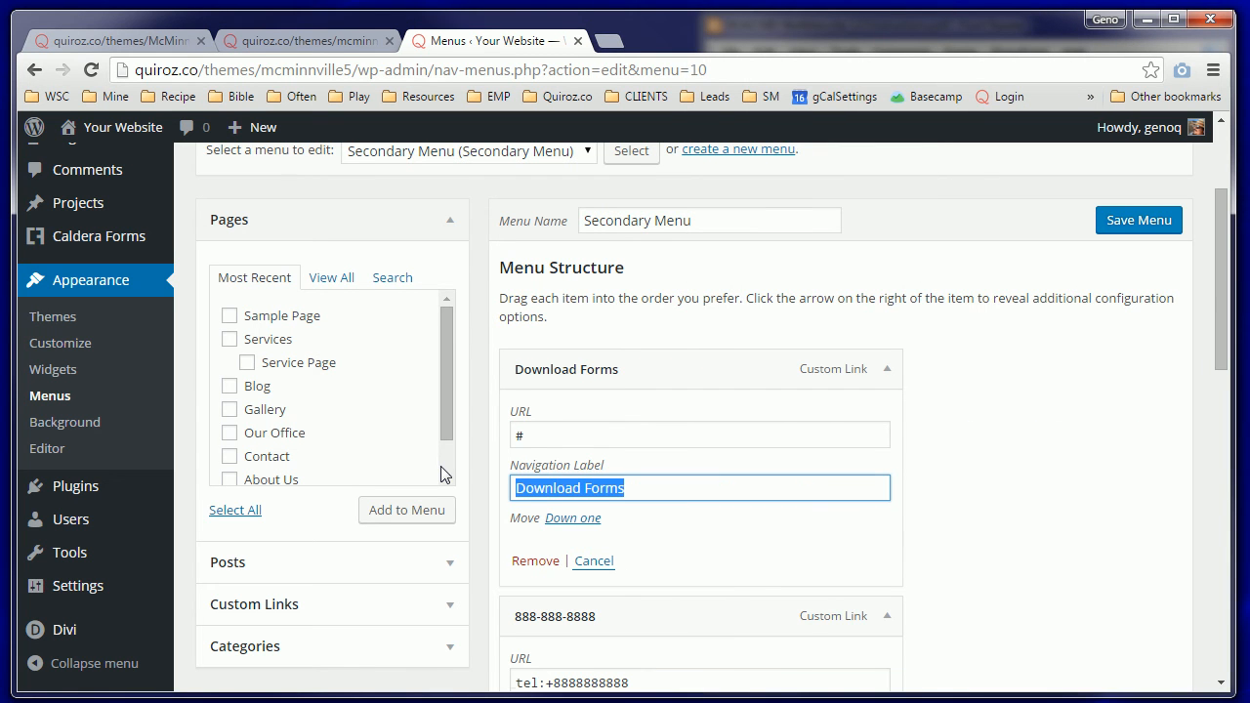
key(ctrl+v)
Step: Replace the phone item's navigation label with the PDF's fa-mobile icon version, <i class="fa fa-mobile"></i> followed by the phone number
scroll(1003, 388, down, 4)
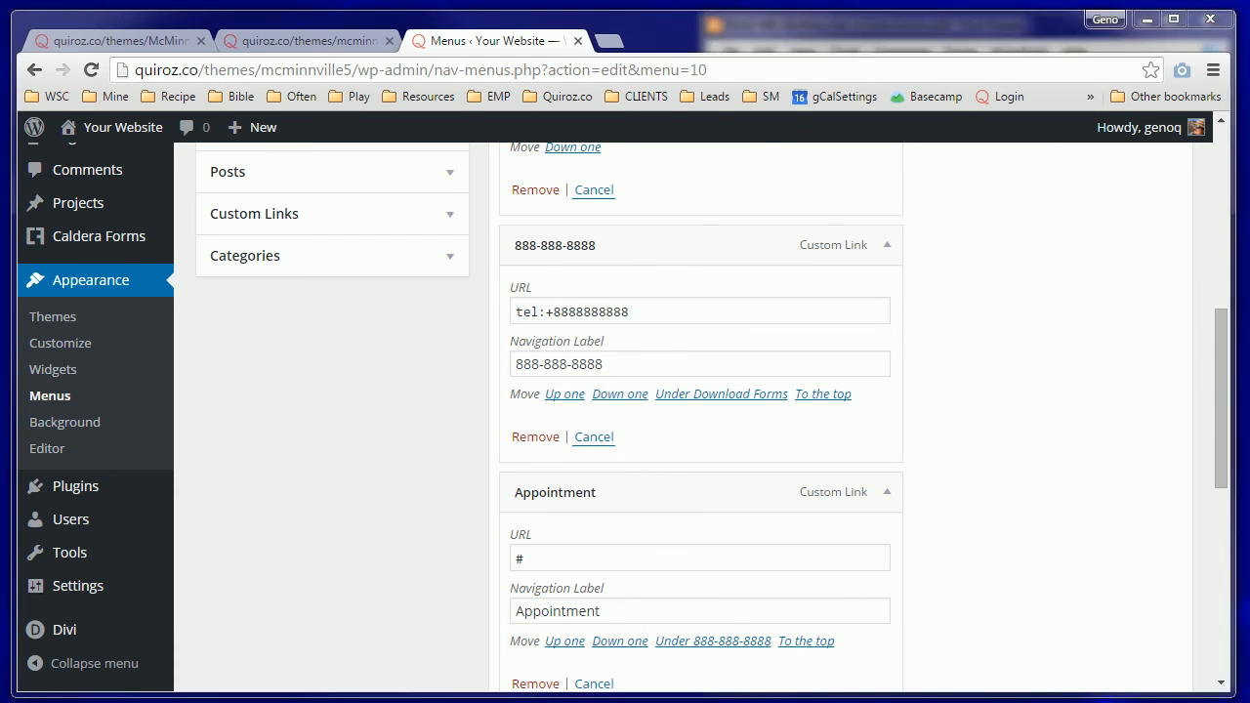
key(alt+Tab)
drag(986, 195, 832, 198)
key(ctrl+c)
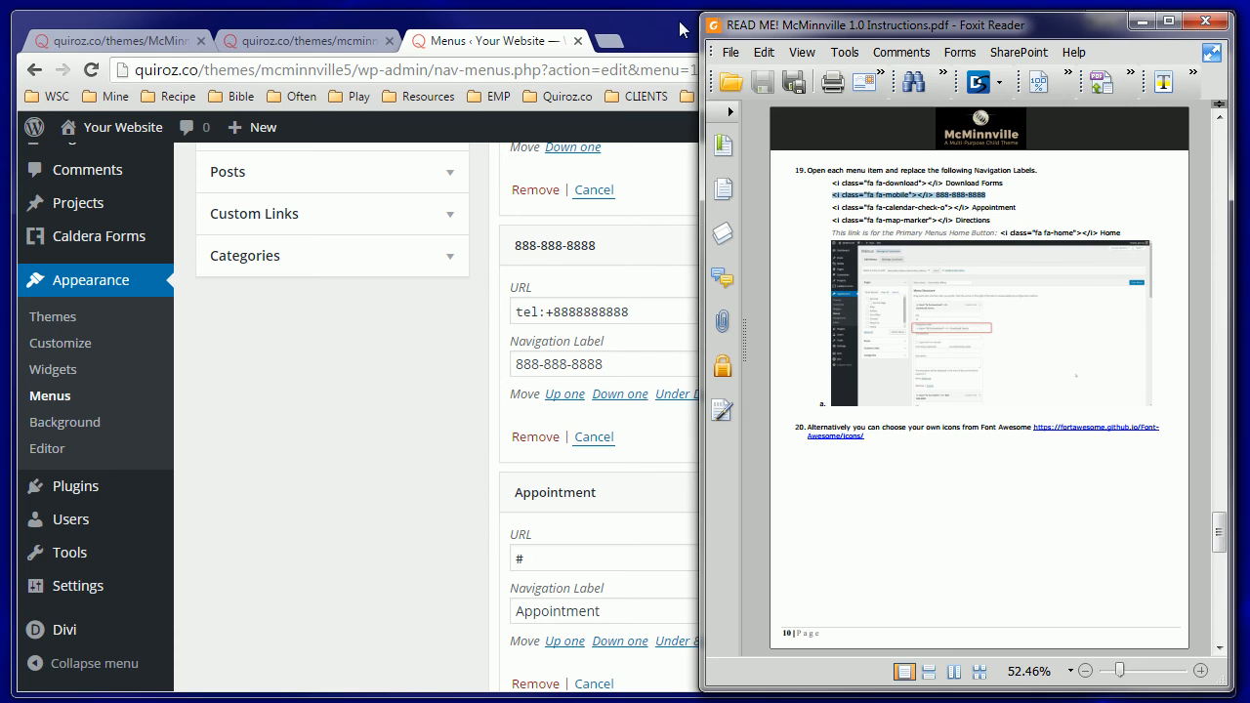
key(alt+Tab)
drag(639, 363, 316, 374)
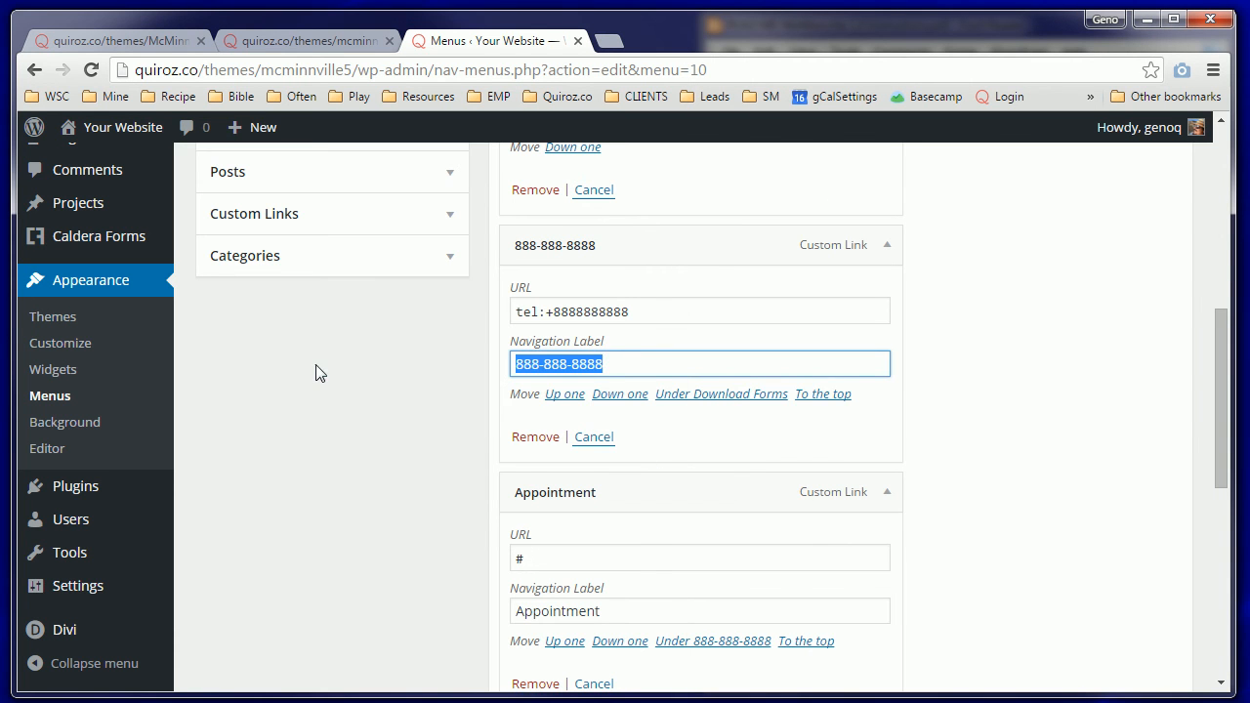
key(ctrl+v)
Step: Replace the Appointment item's navigation label with <i class="fa fa-calendar-check-o"></i> Appointment, copied from the instructions PDF
scroll(1019, 424, down, 3)
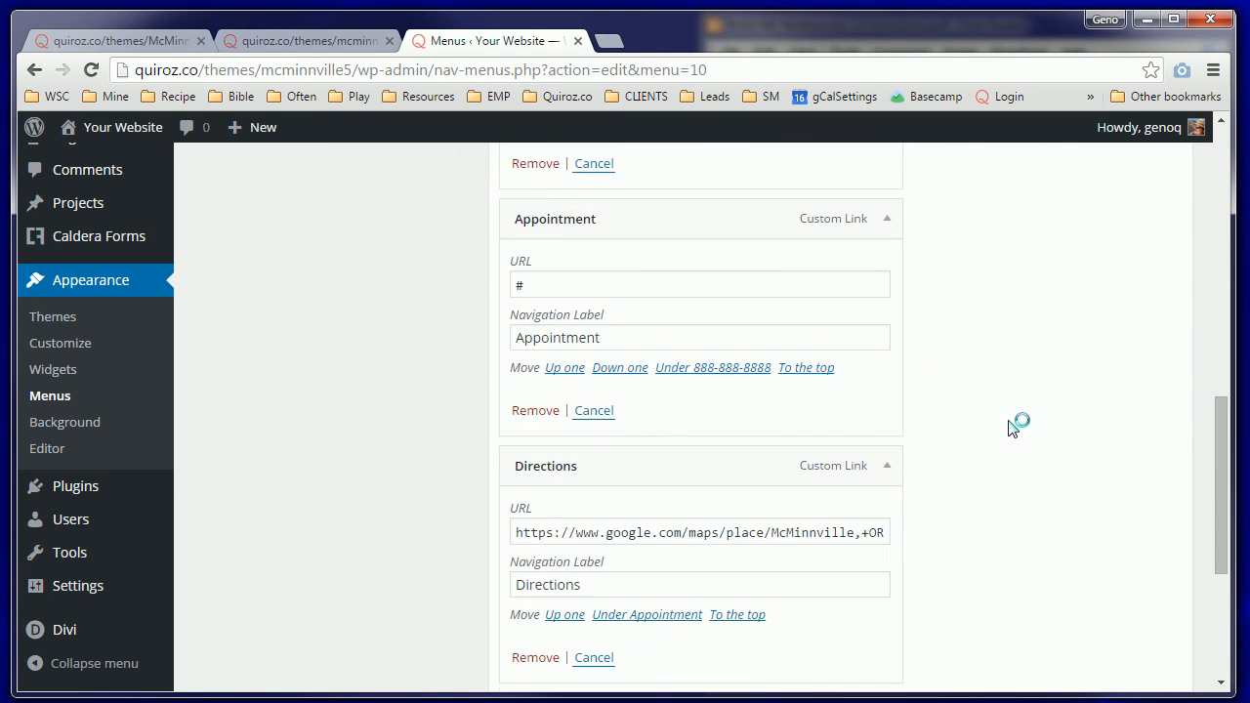
key(alt+Tab)
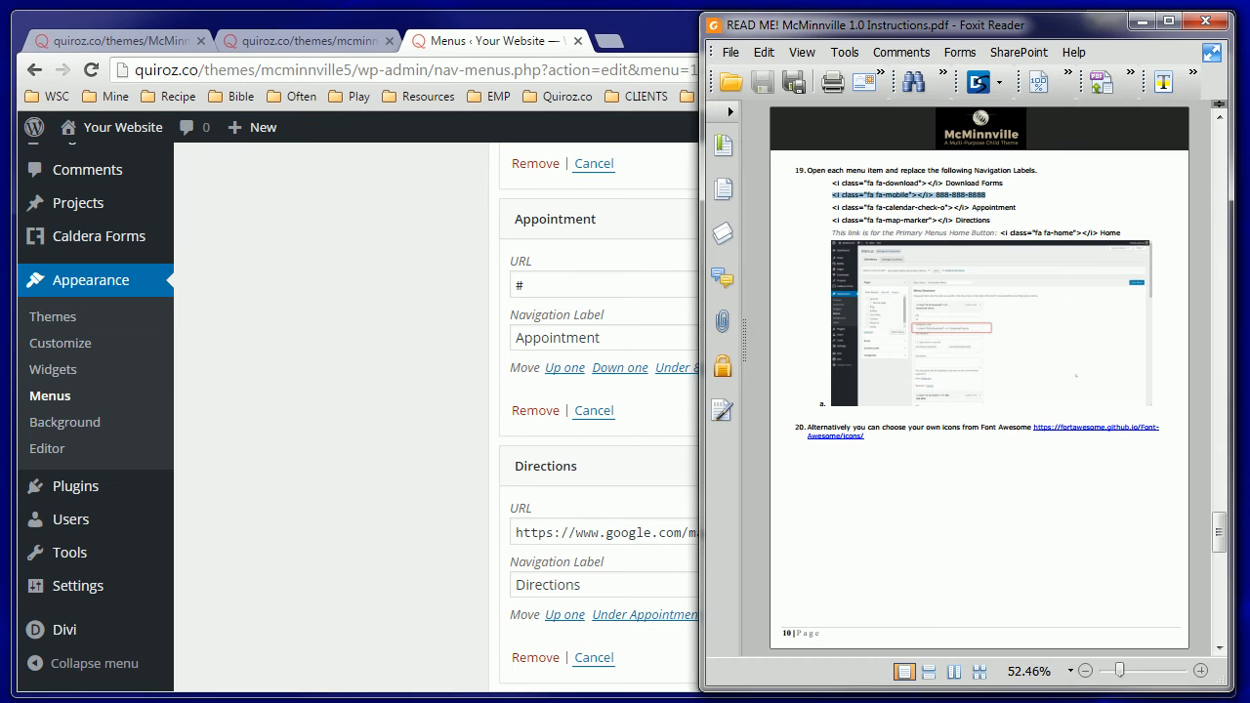
drag(1020, 207, 834, 207)
key(ctrl+c)
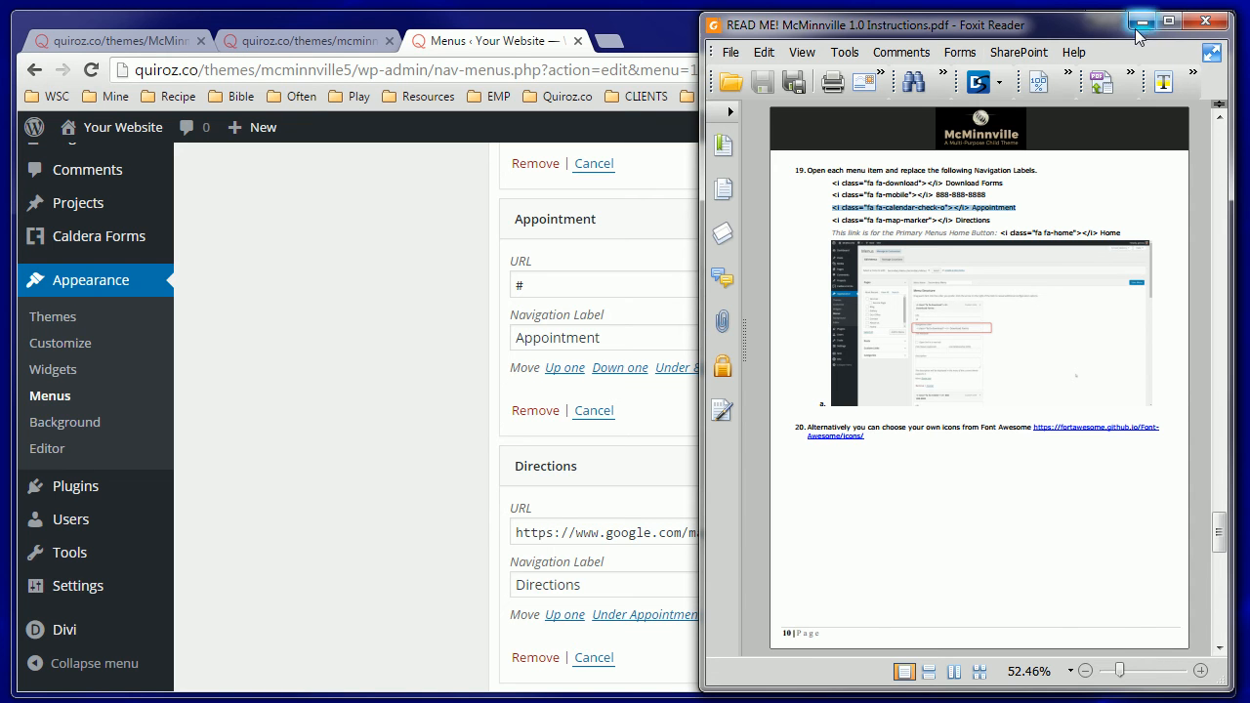
click(427, 243)
drag(614, 335, 303, 344)
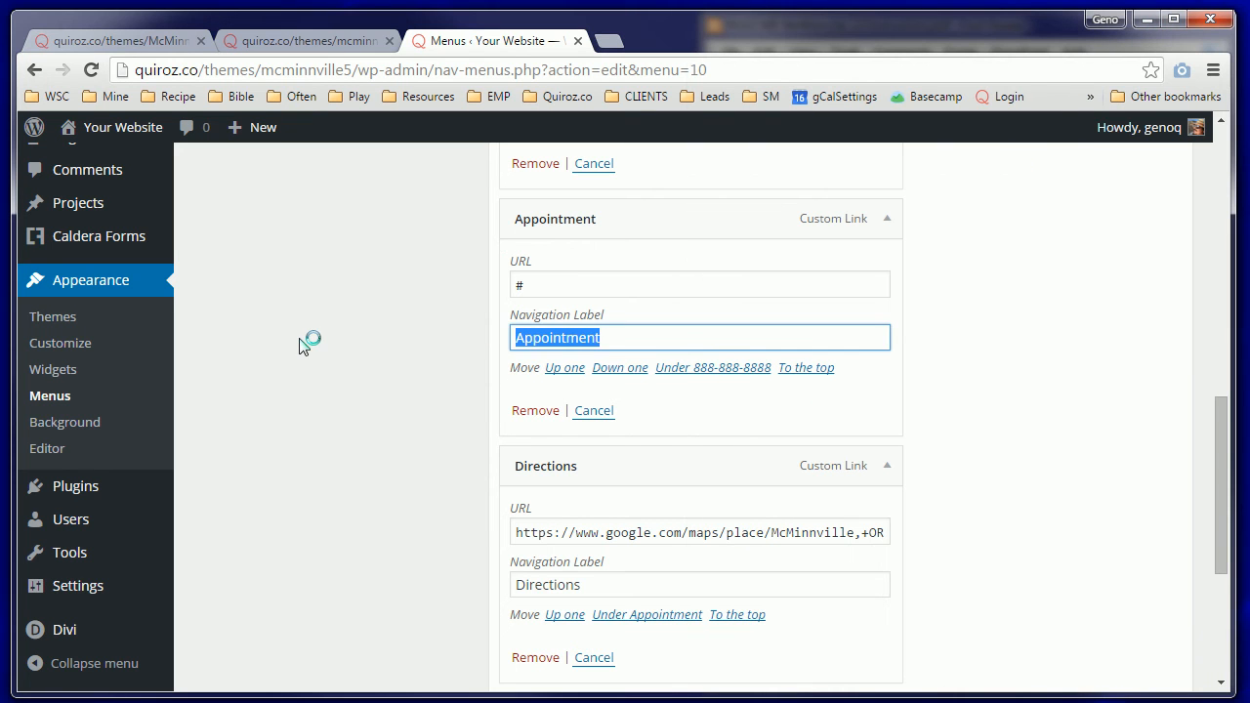
key(ctrl+v)
Step: Replace the Directions item's navigation label with <i class="fa fa-map-marker"></i> Directions, copied from the instructions PDF, and save the Secondary Menu
scroll(879, 400, down, 3)
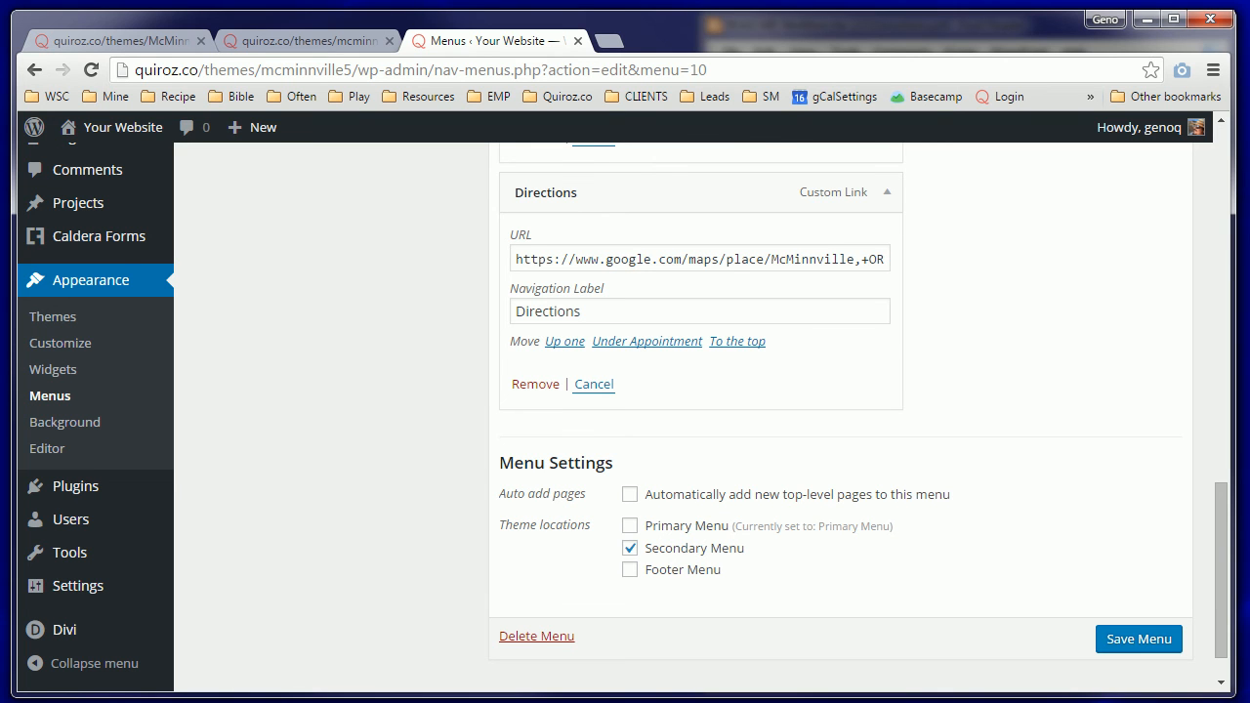
key(alt+Tab)
drag(1001, 220, 828, 219)
key(ctrl+c)
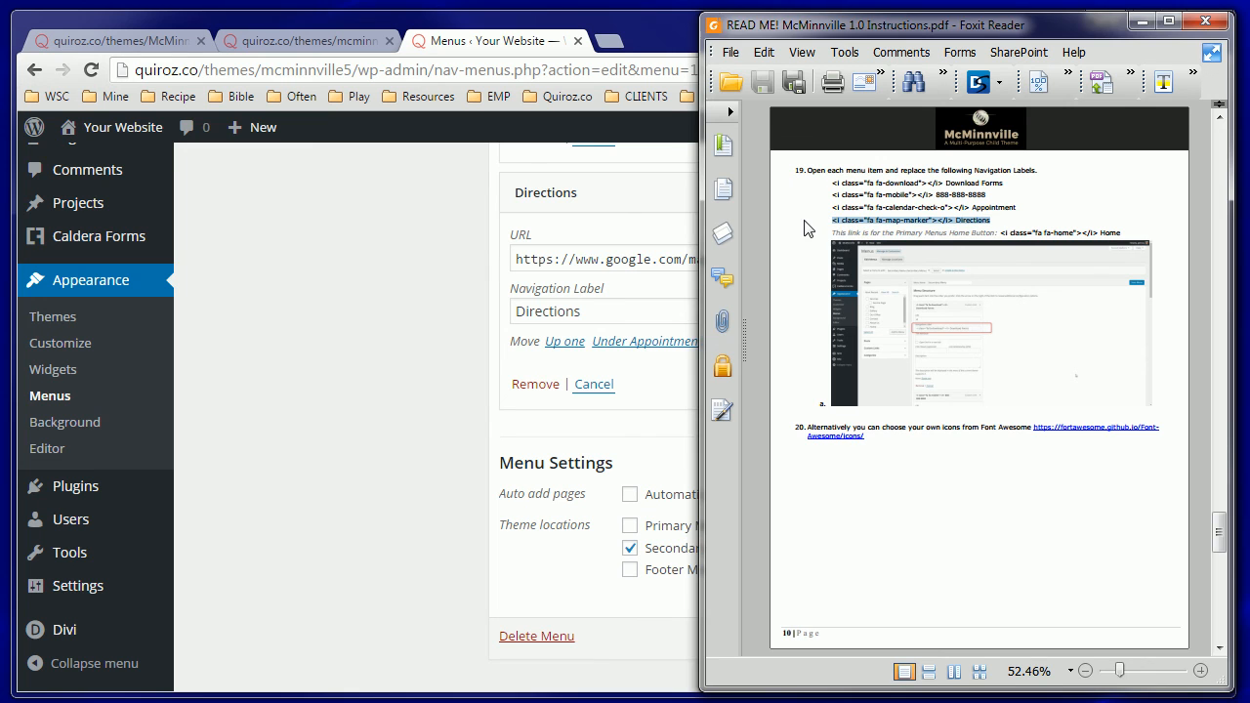
click(1144, 21)
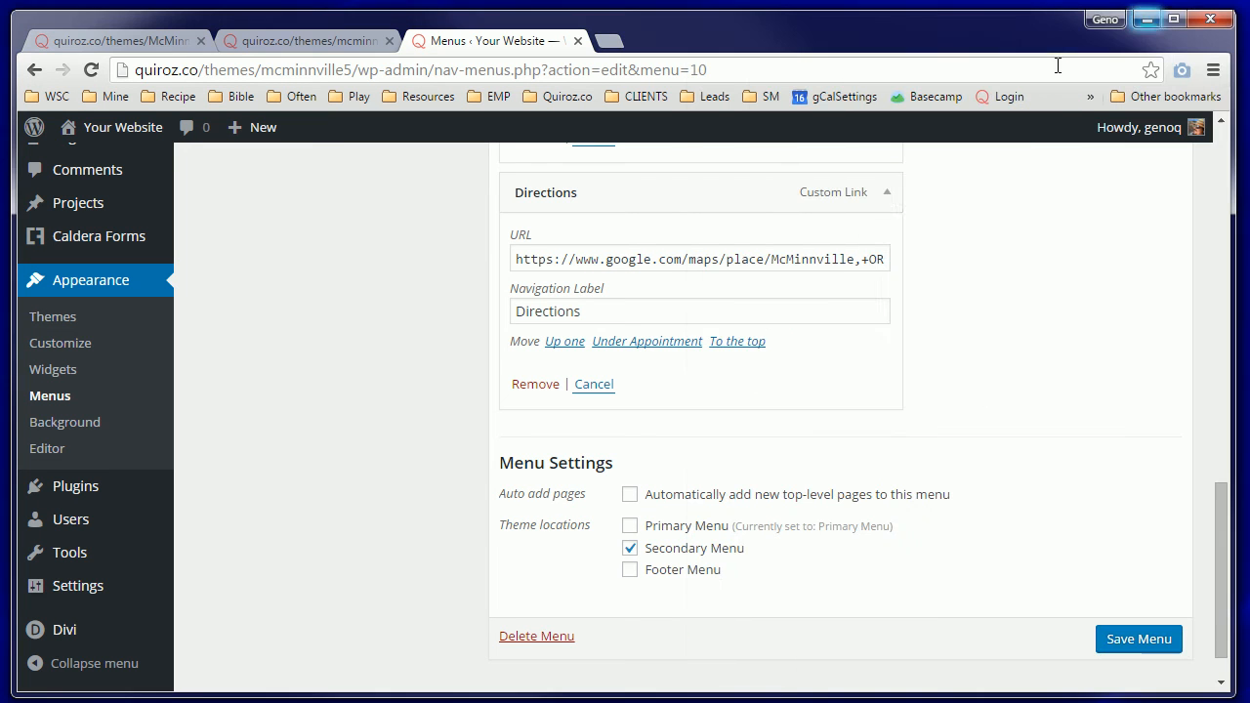
click(740, 310)
key(ctrl+a)
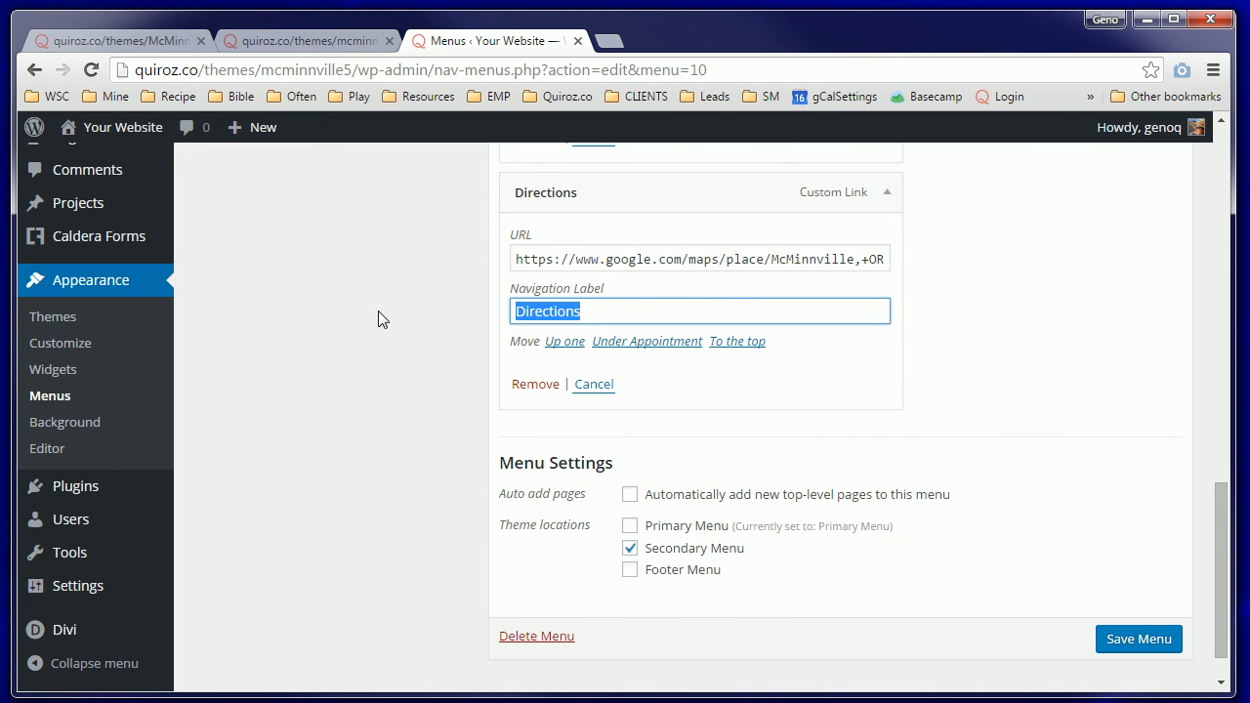
key(ctrl+v)
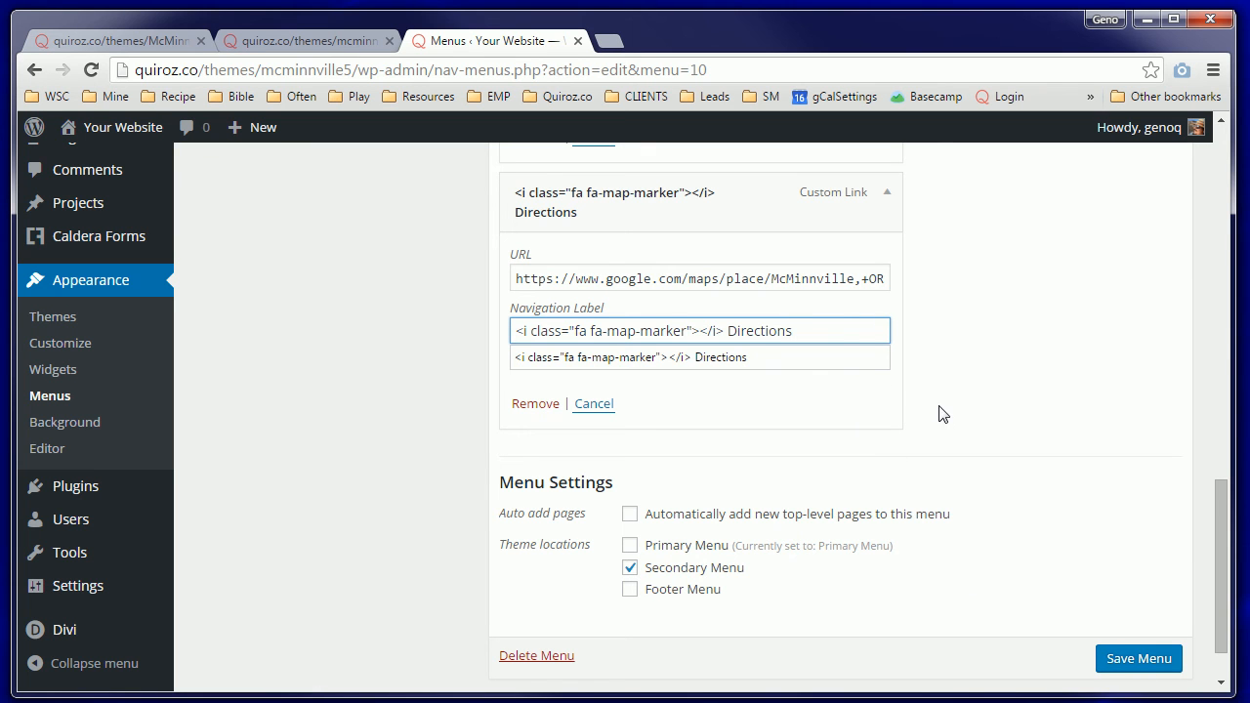
click(1139, 660)
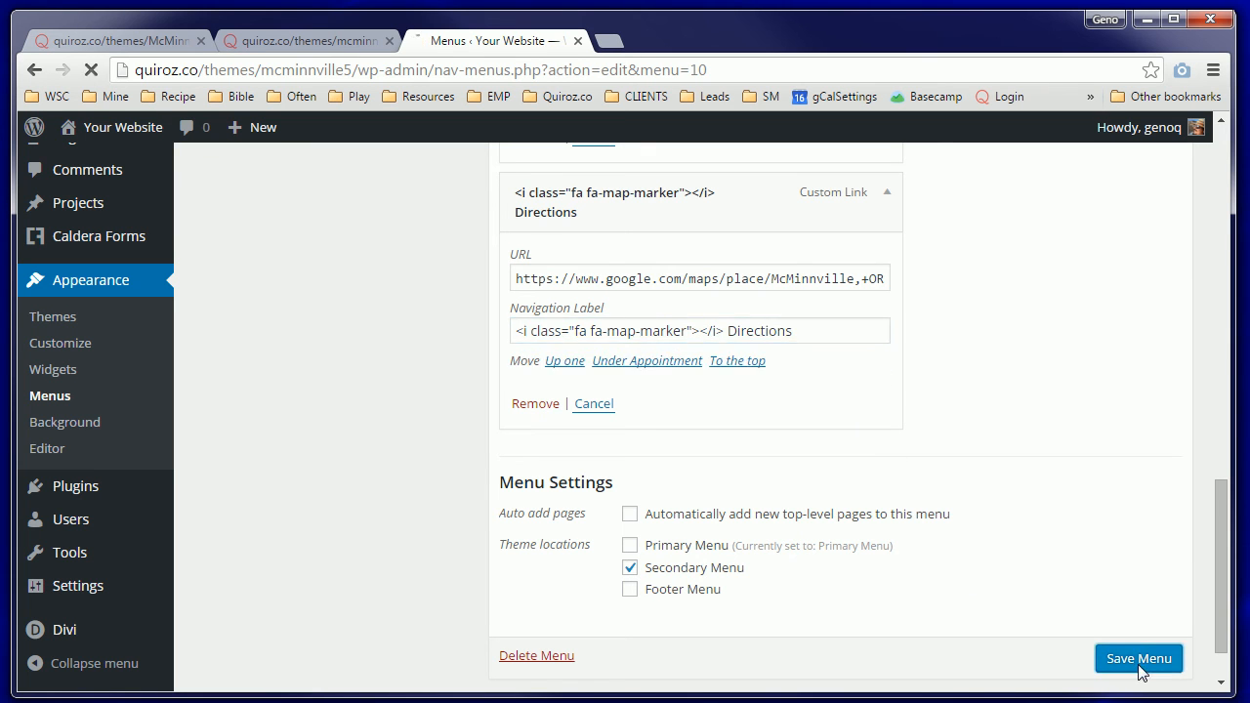
Step: Reload the live site's home page to check the icons in the secondary menu
scroll(1110, 457, down, 2)
scroll(1016, 424, up, 2)
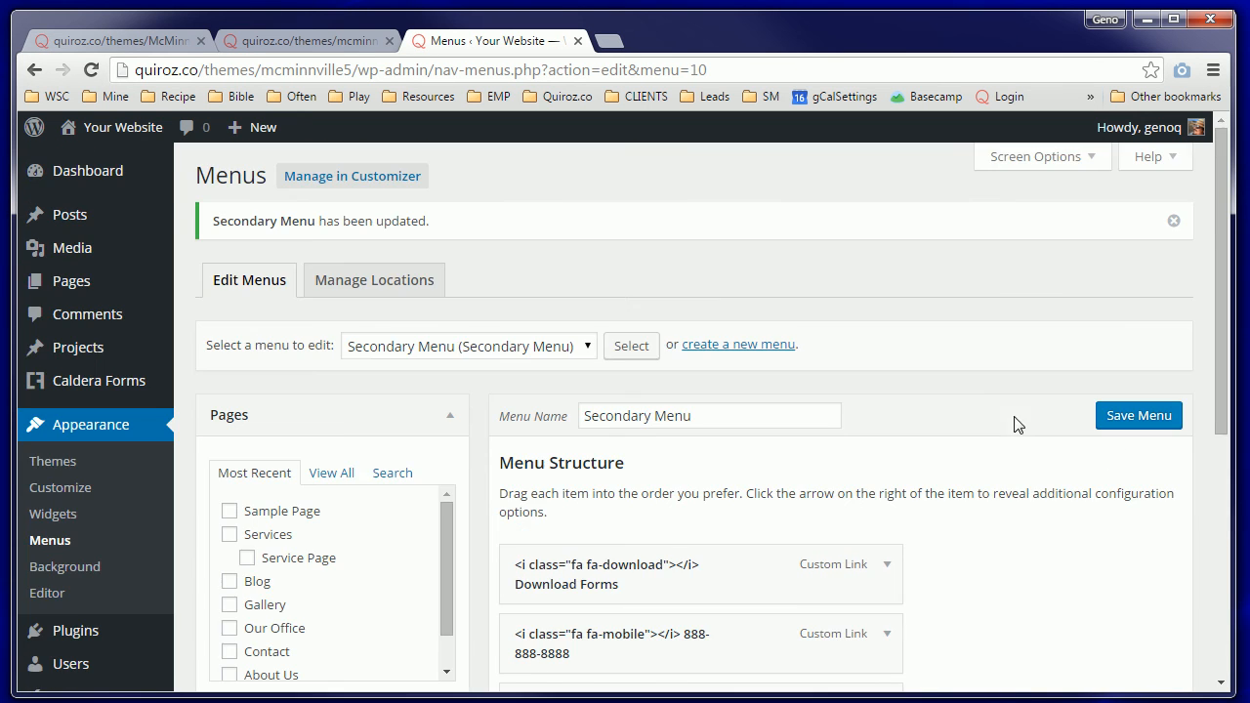
click(527, 348)
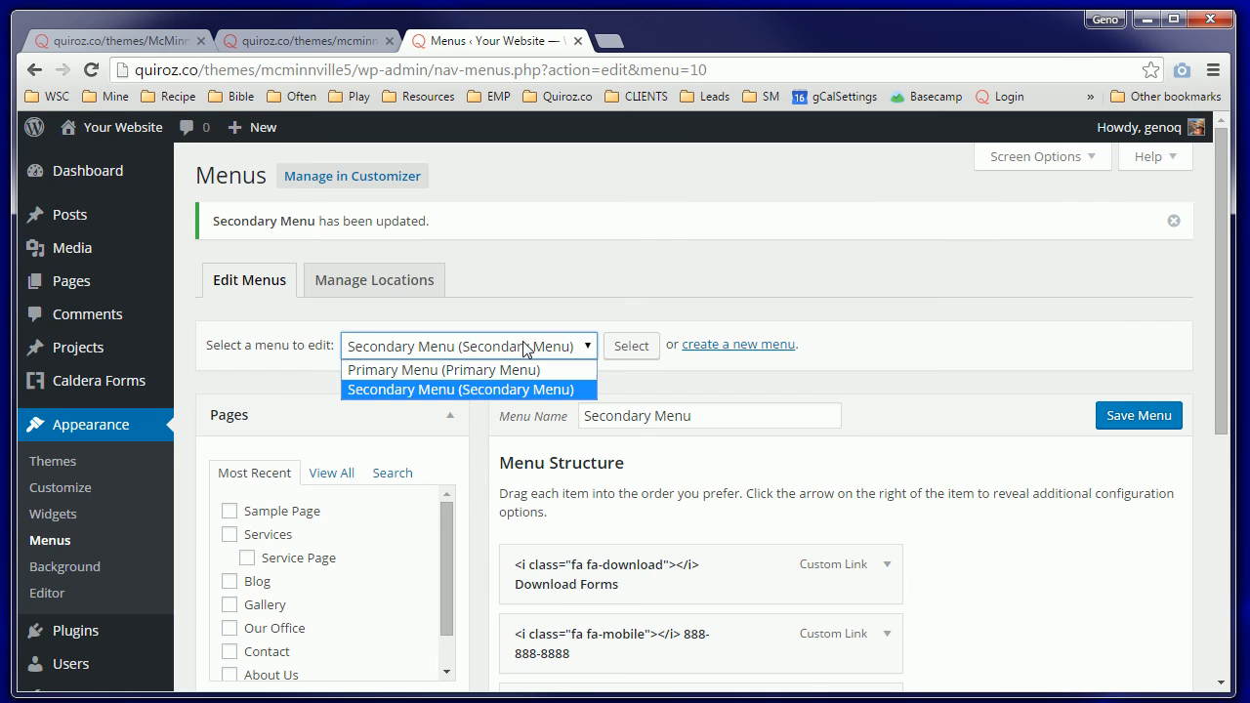
click(307, 40)
right_click(638, 323)
click(684, 384)
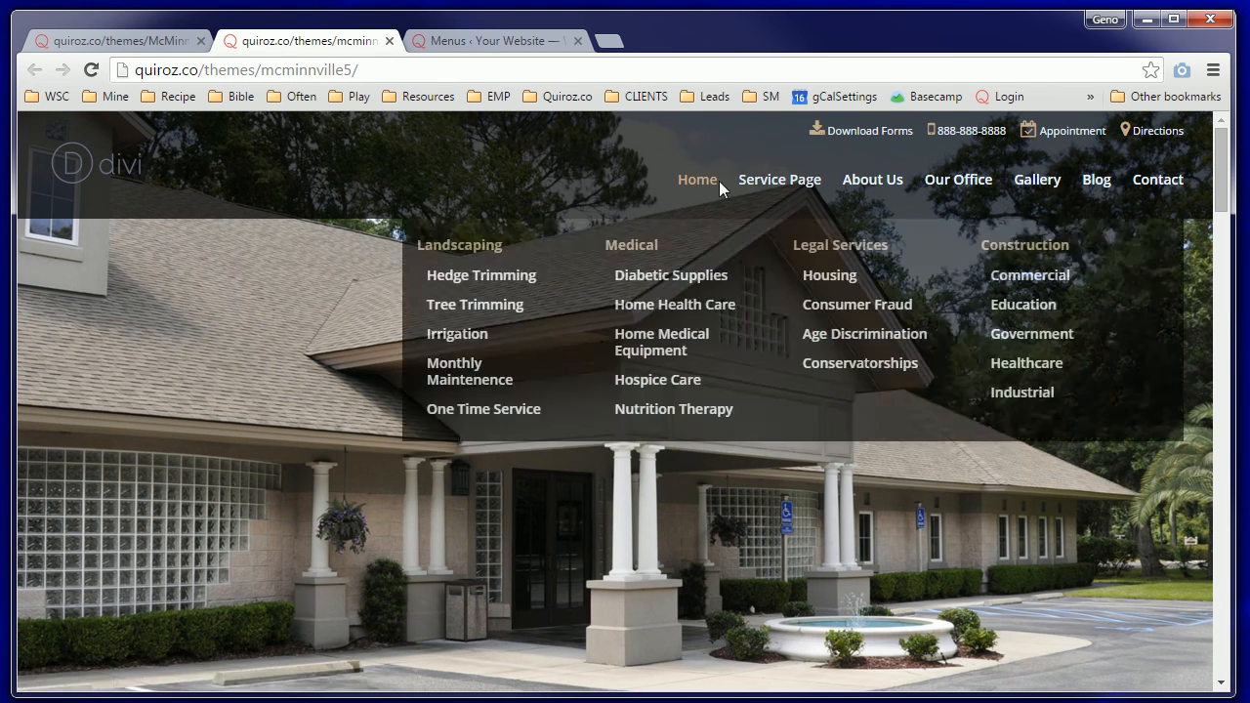
Step: Return to the menu editor, load the Primary Menu for editing and expand its Home item
click(489, 41)
click(579, 344)
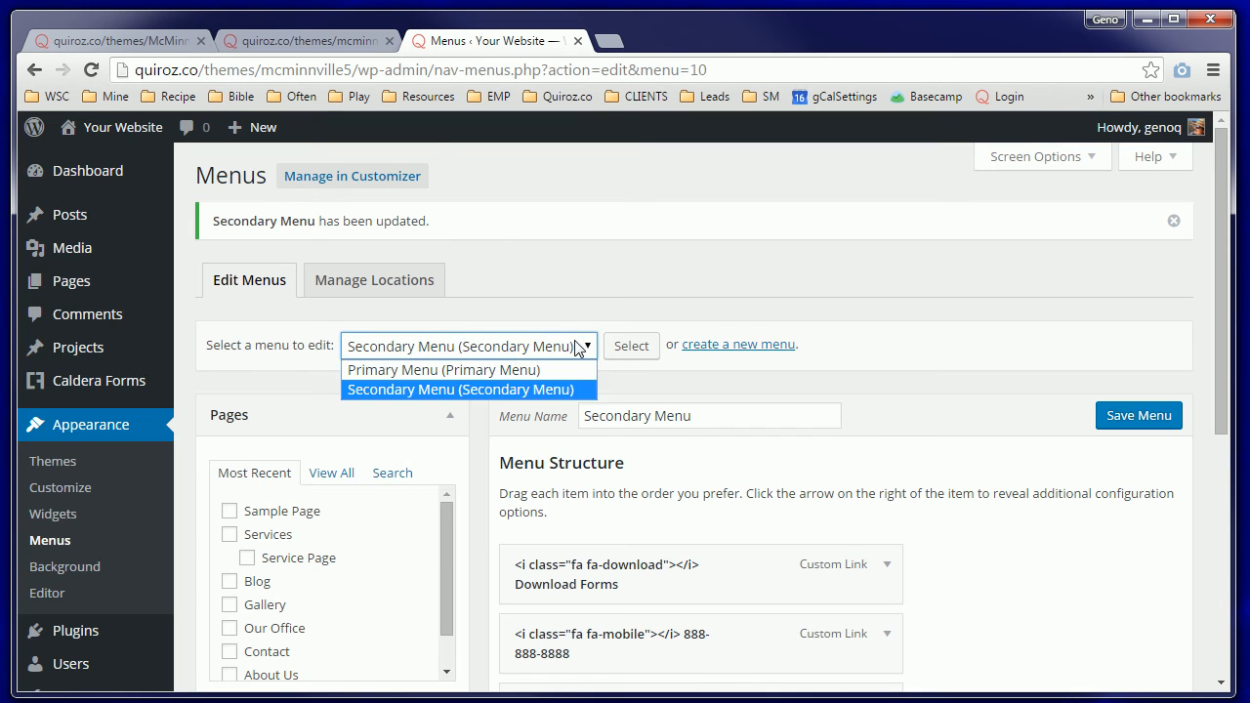
click(482, 365)
click(629, 348)
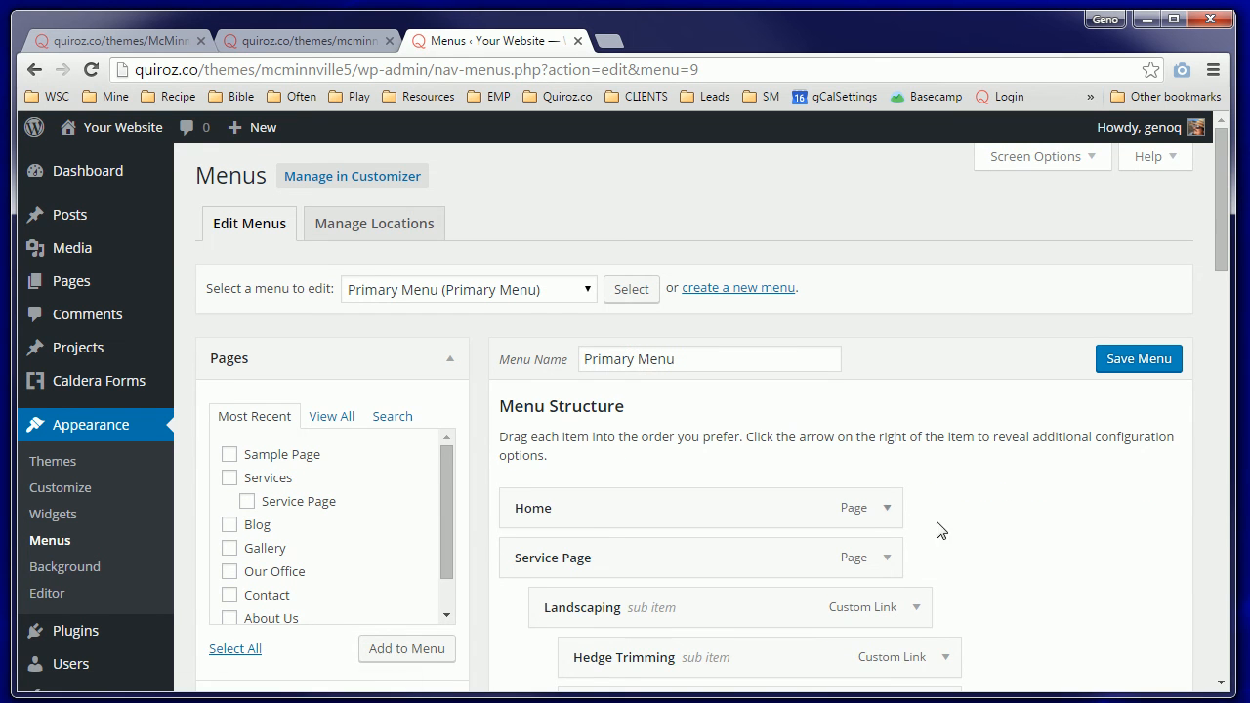
click(886, 509)
scroll(956, 500, down, 1)
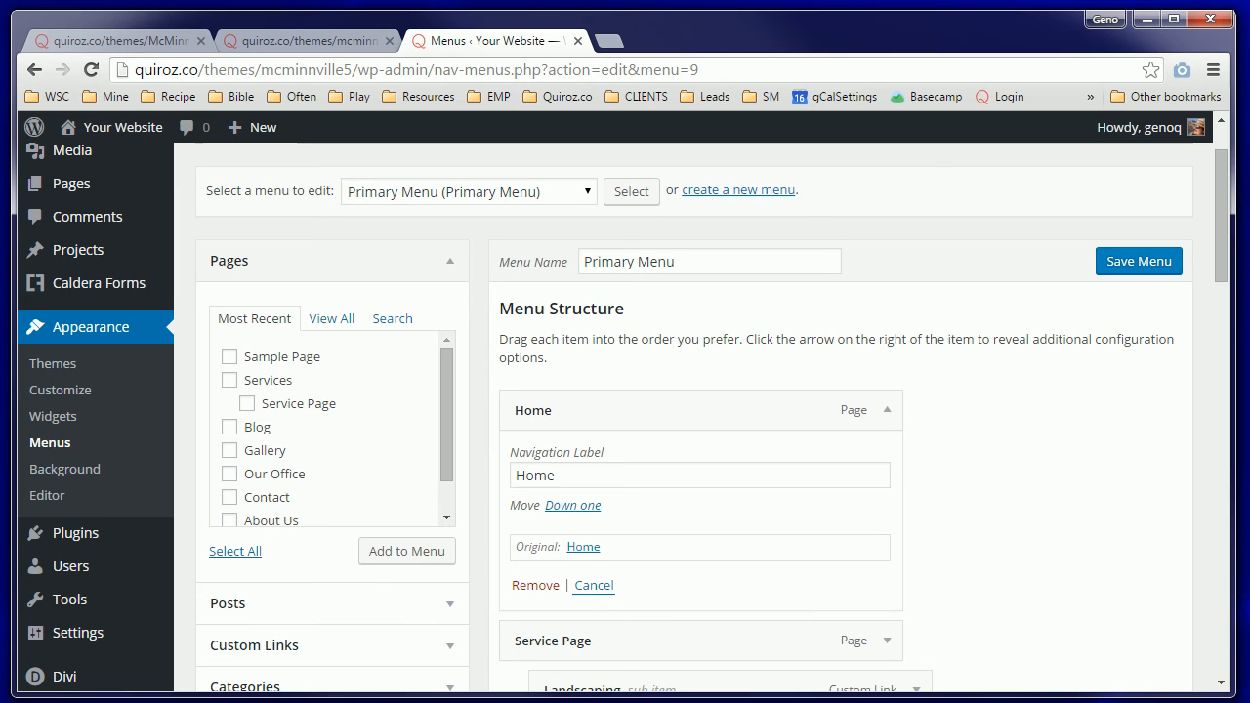
Step: Replace the Home item's navigation label with <i class="fa fa-home"></i> Home, copied from the instructions PDF, and save the Primary Menu
key(alt+Tab)
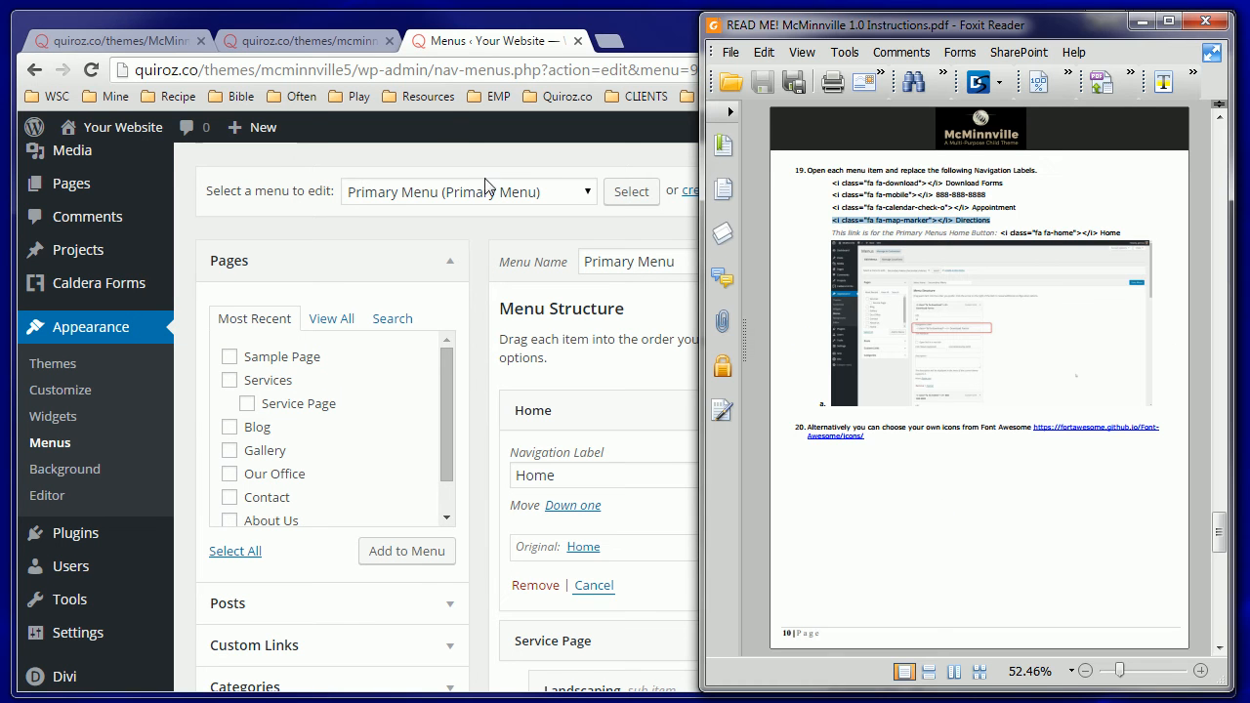
drag(1121, 232, 1002, 234)
key(ctrl+c)
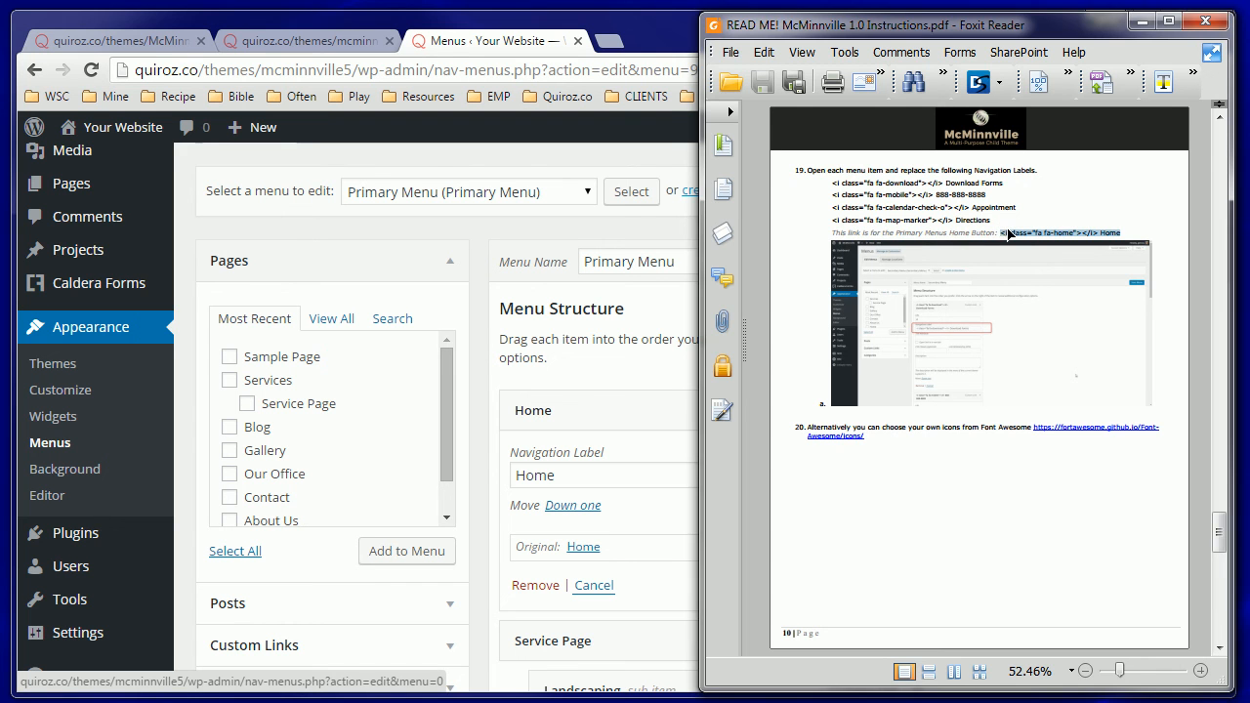
click(1140, 21)
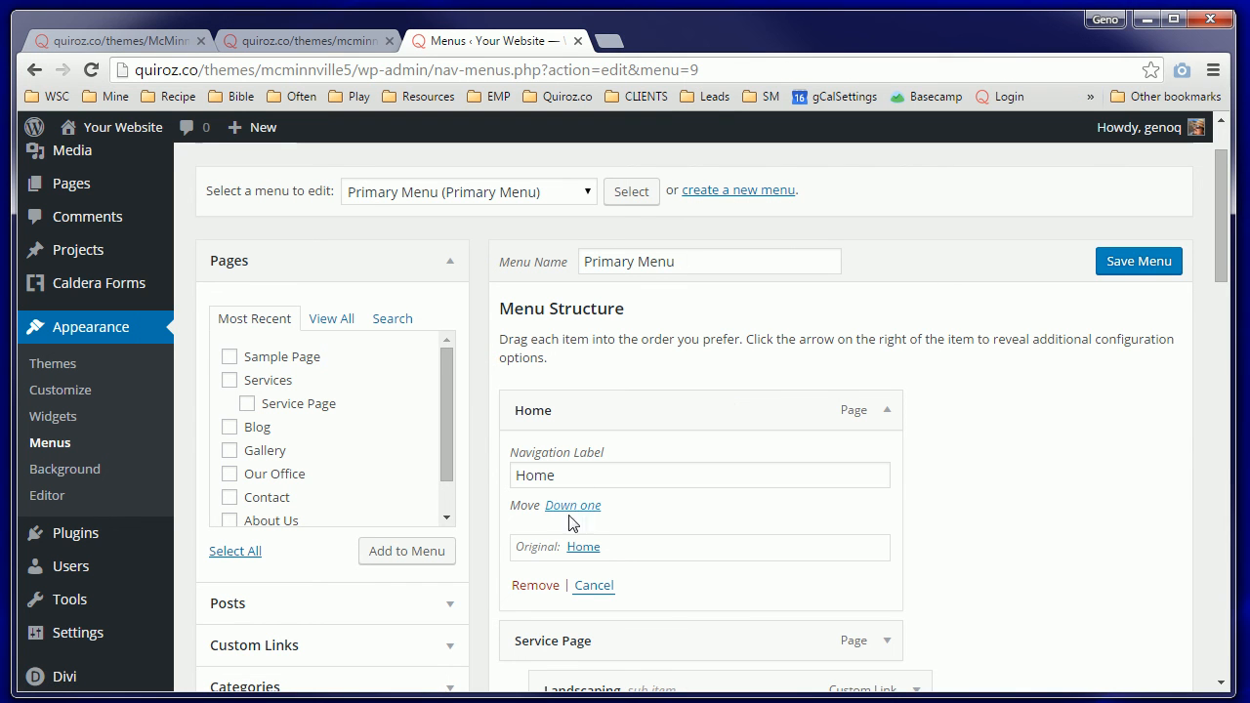
drag(594, 479, 345, 468)
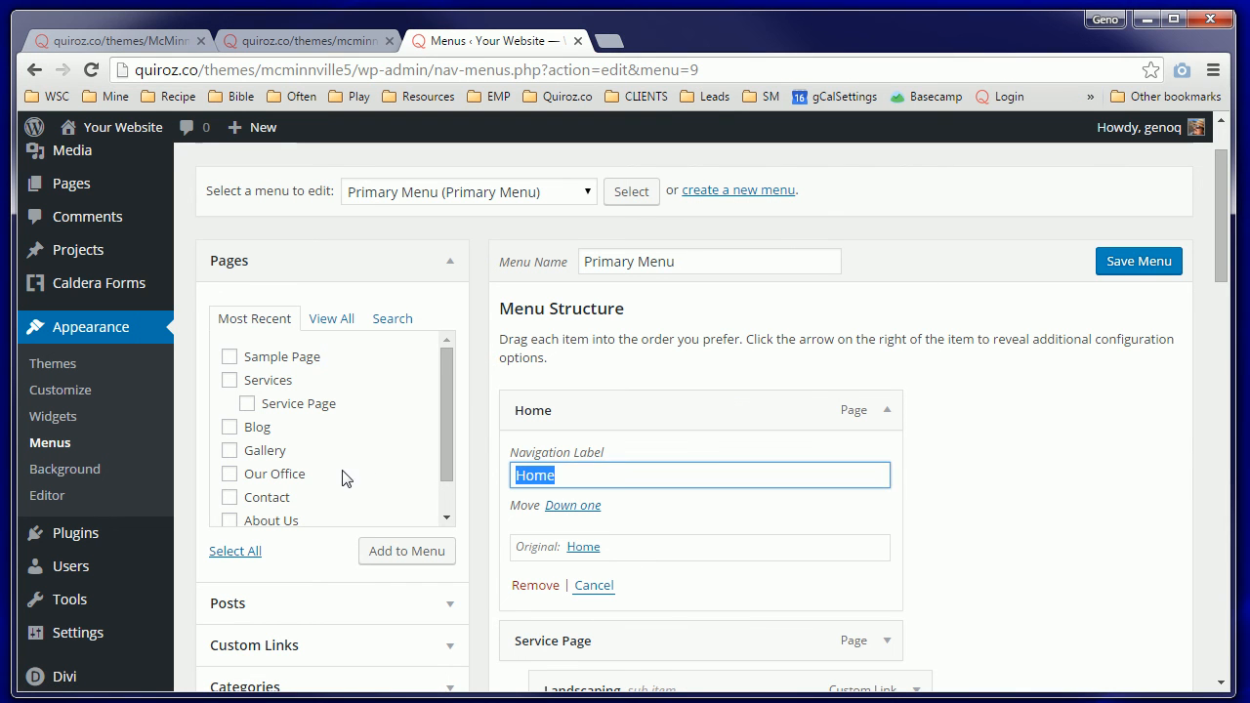
key(ctrl+v)
click(1141, 262)
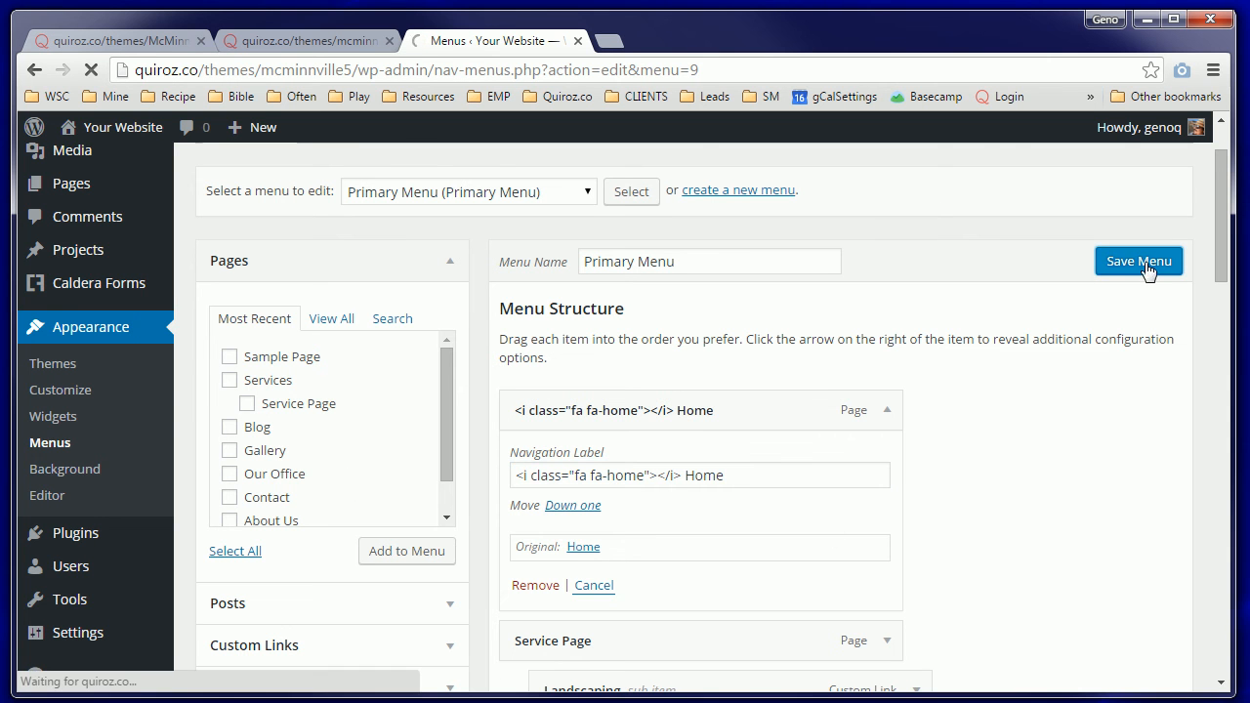
Step: Reload the live site's home page to check the Home item's icon in the primary menu
click(311, 41)
right_click(493, 230)
click(550, 282)
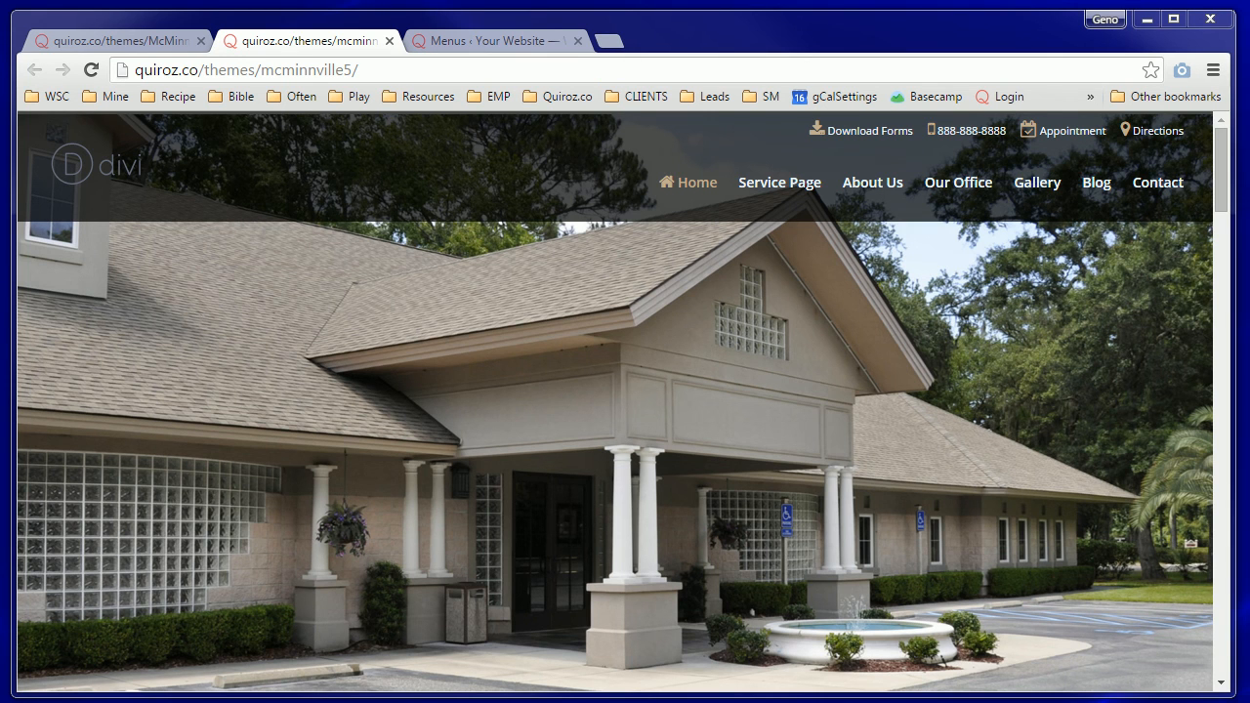
Step: Switch to the instructions PDF and review the Font Awesome note and the optional settings for theme options and footer tagline
key(alt+Tab)
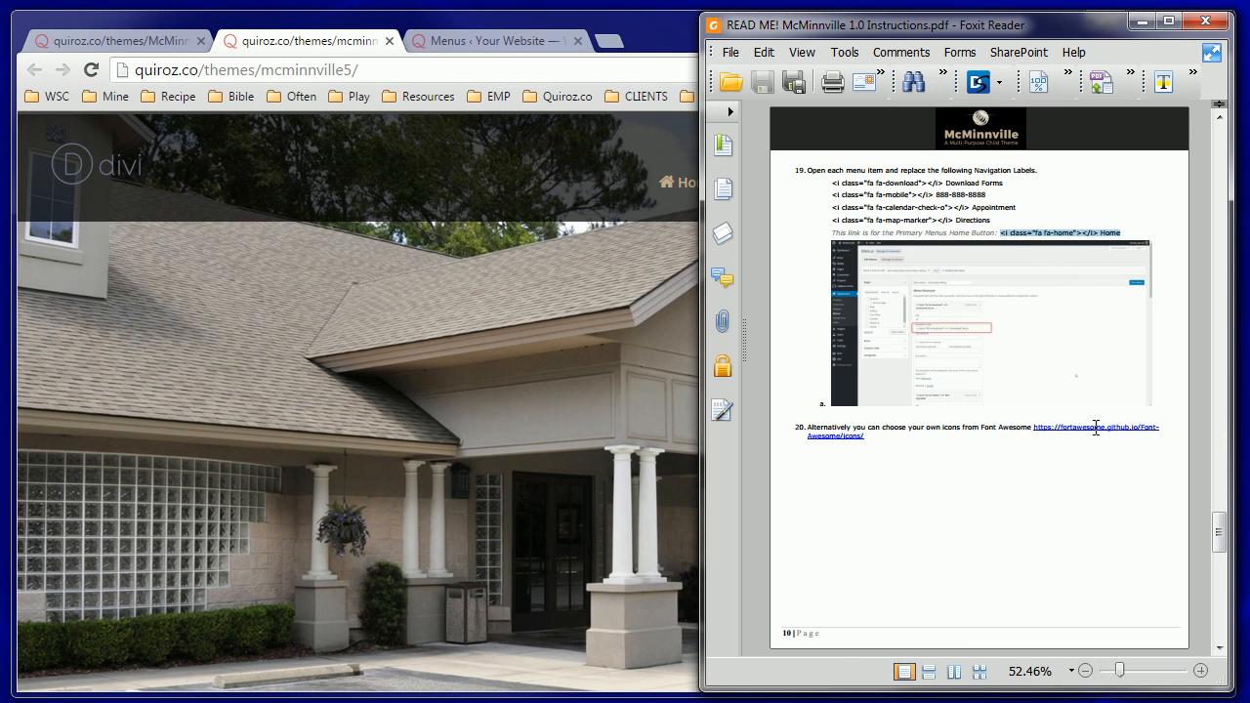
click(1090, 430)
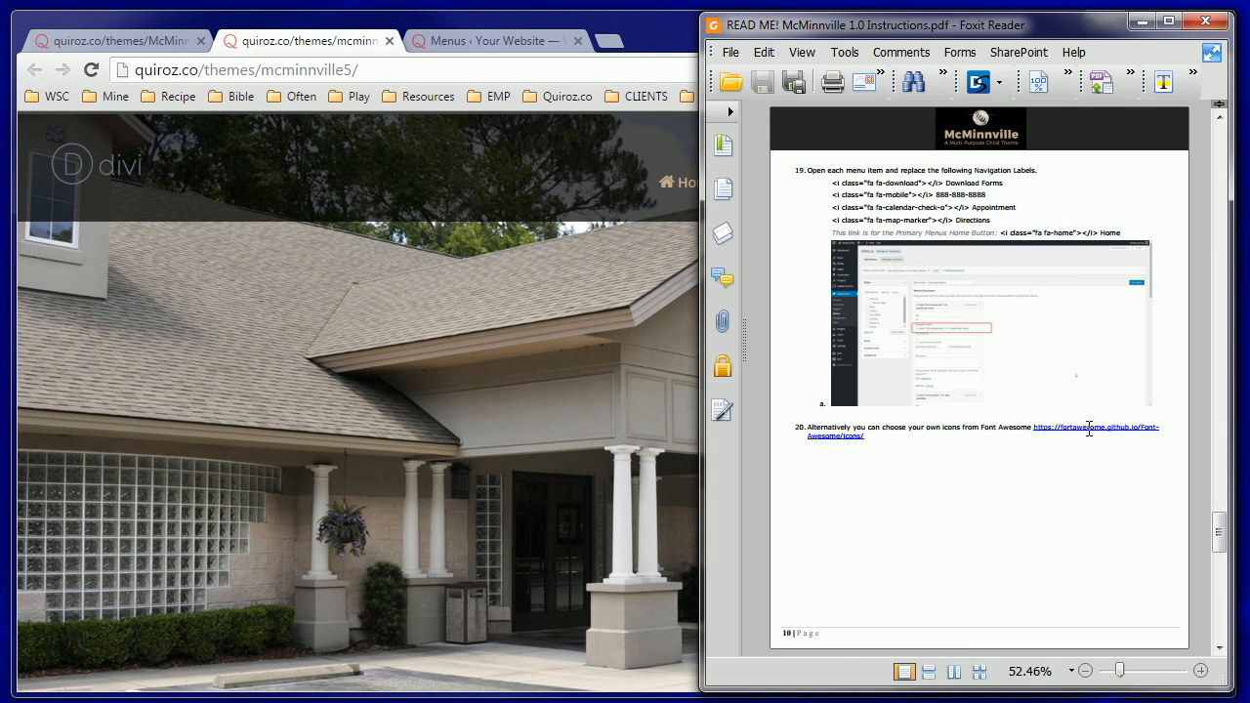
drag(972, 438, 1041, 432)
drag(868, 429, 1032, 430)
click(1000, 490)
scroll(1043, 428, down, 1)
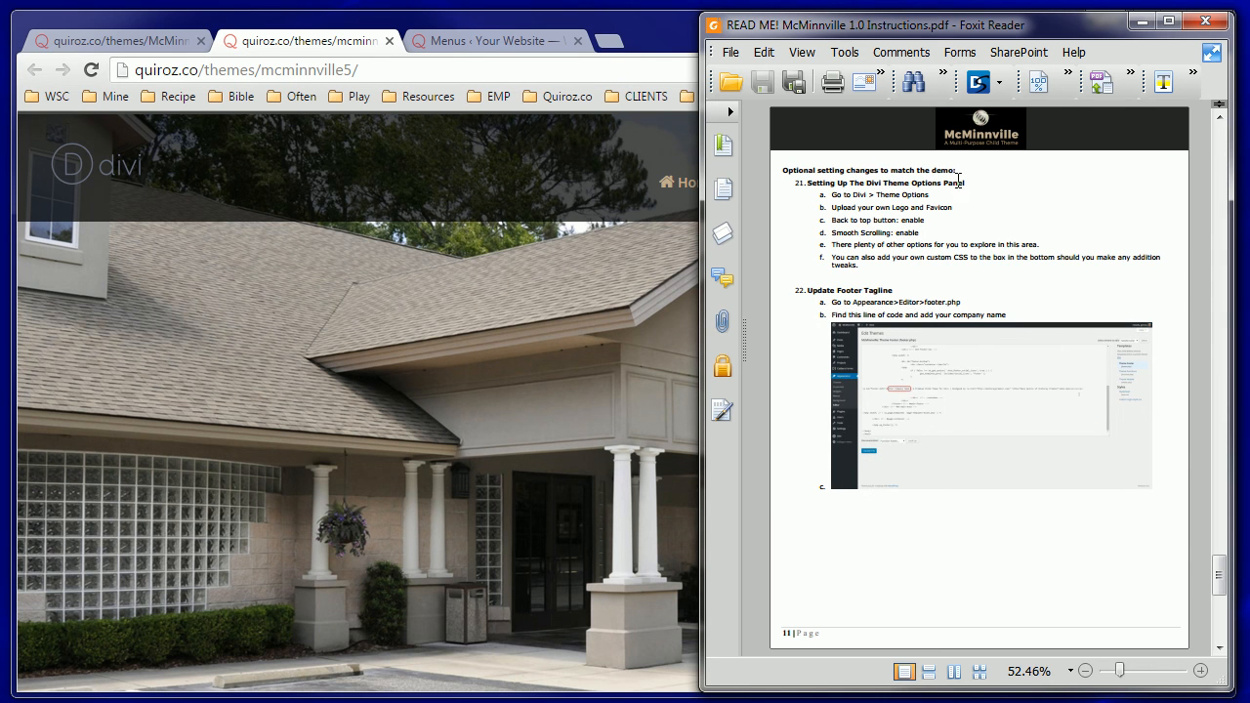
click(1141, 21)
Step: Return to the site's WordPress admin and open the Divi Theme Options
click(557, 41)
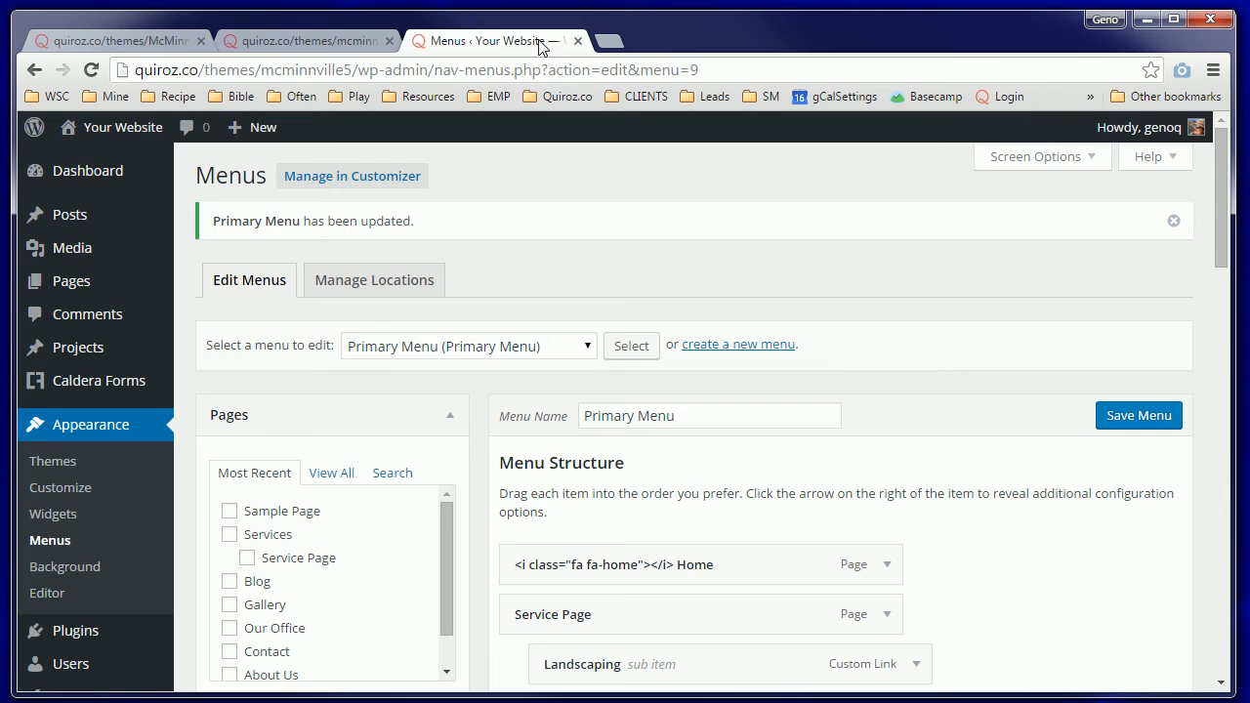
mouse_move(90, 359)
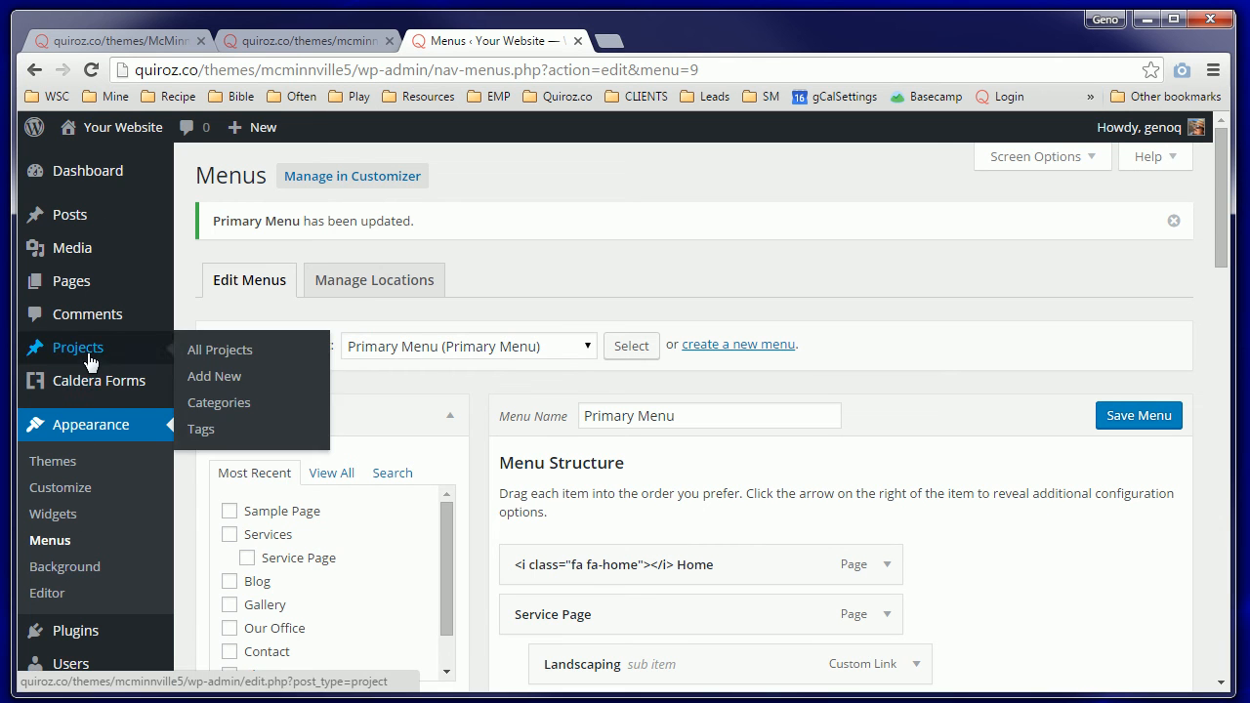
scroll(98, 547, down, 5)
mouse_move(34, 630)
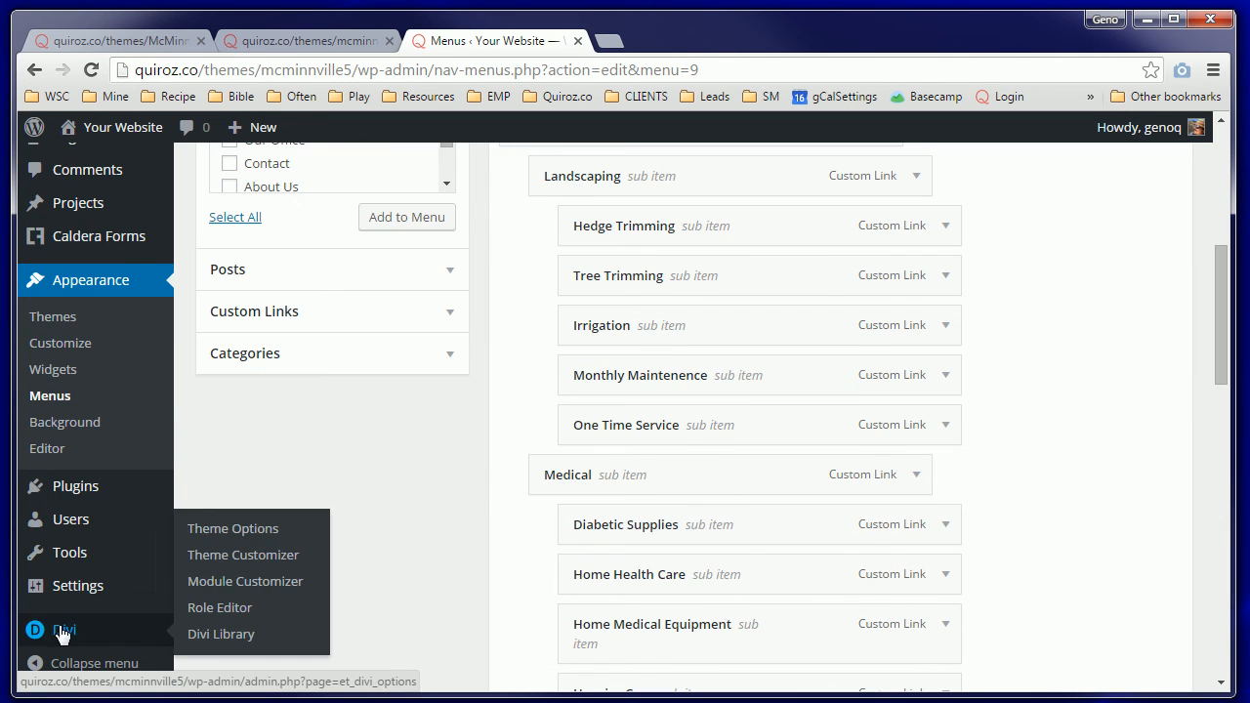
click(214, 531)
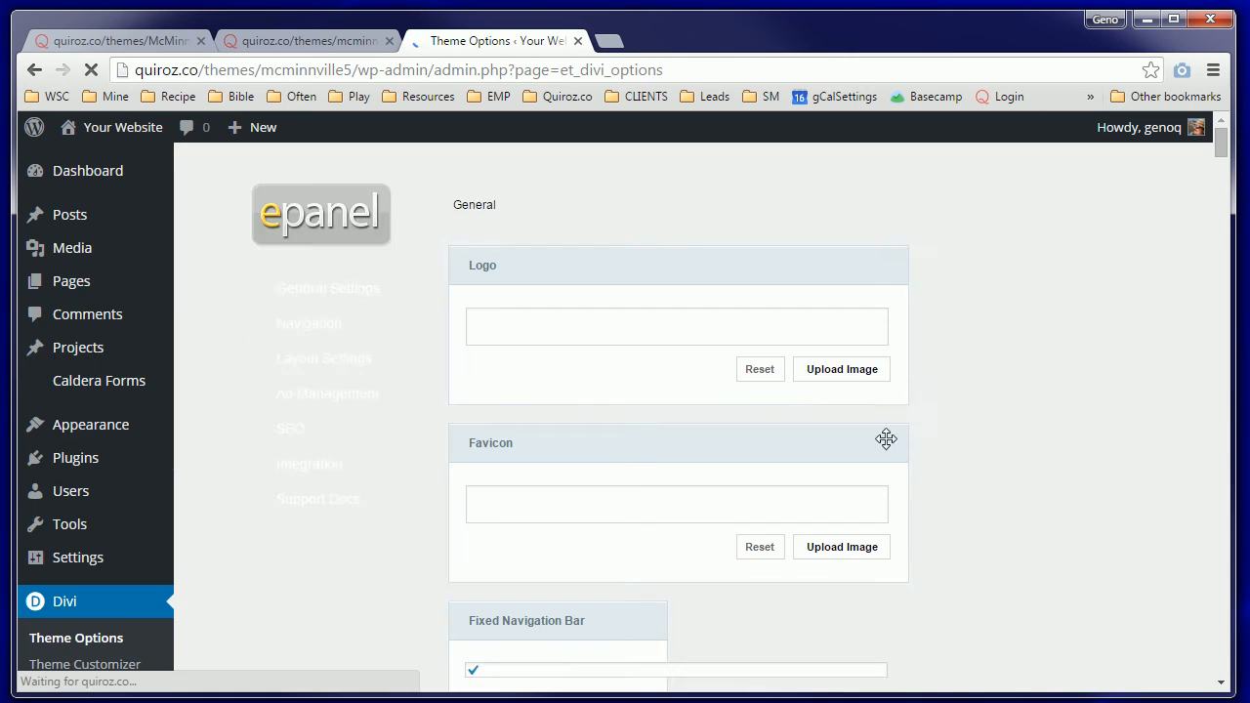
Step: Set the existing media library image logo.png as the site logo in the general theme options
click(846, 375)
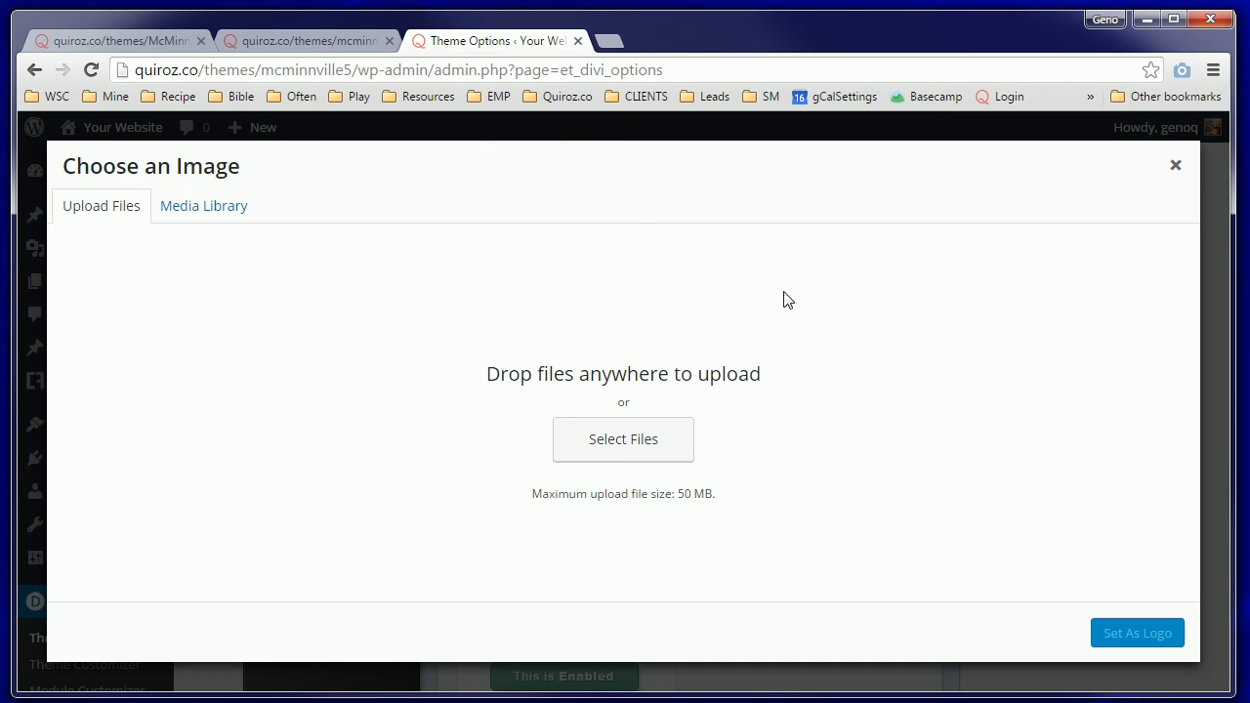
click(203, 210)
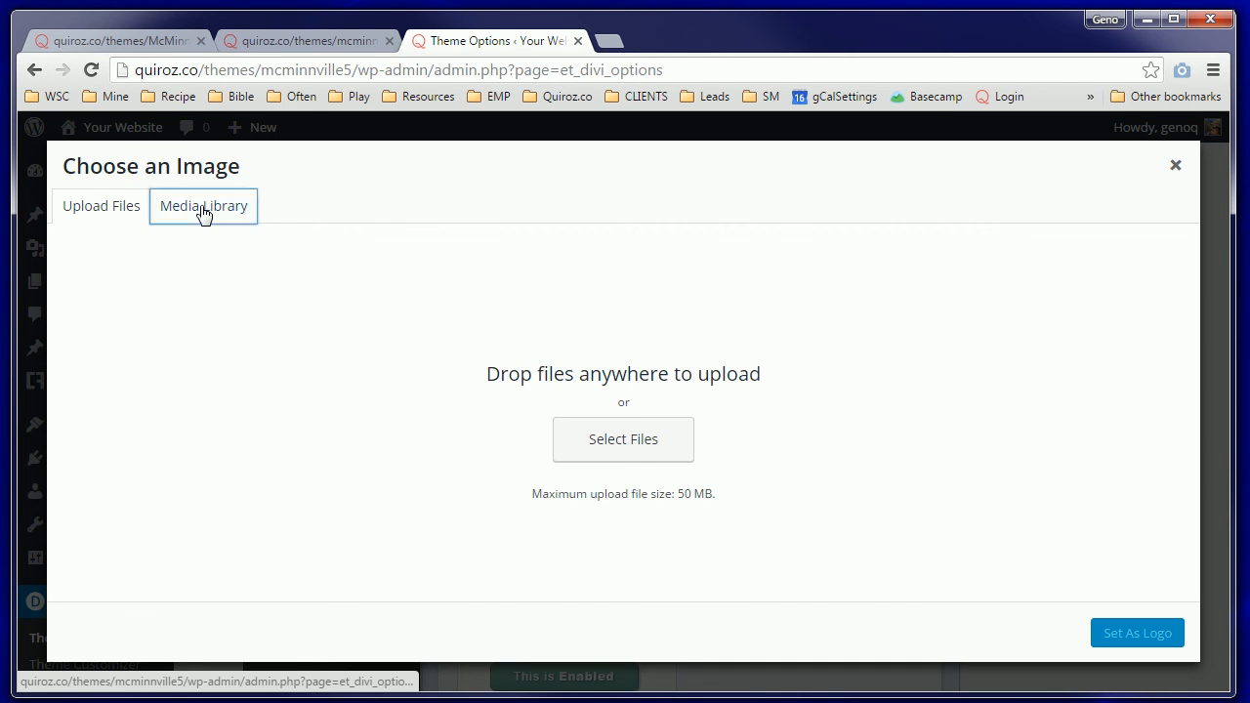
scroll(206, 407, down, 4)
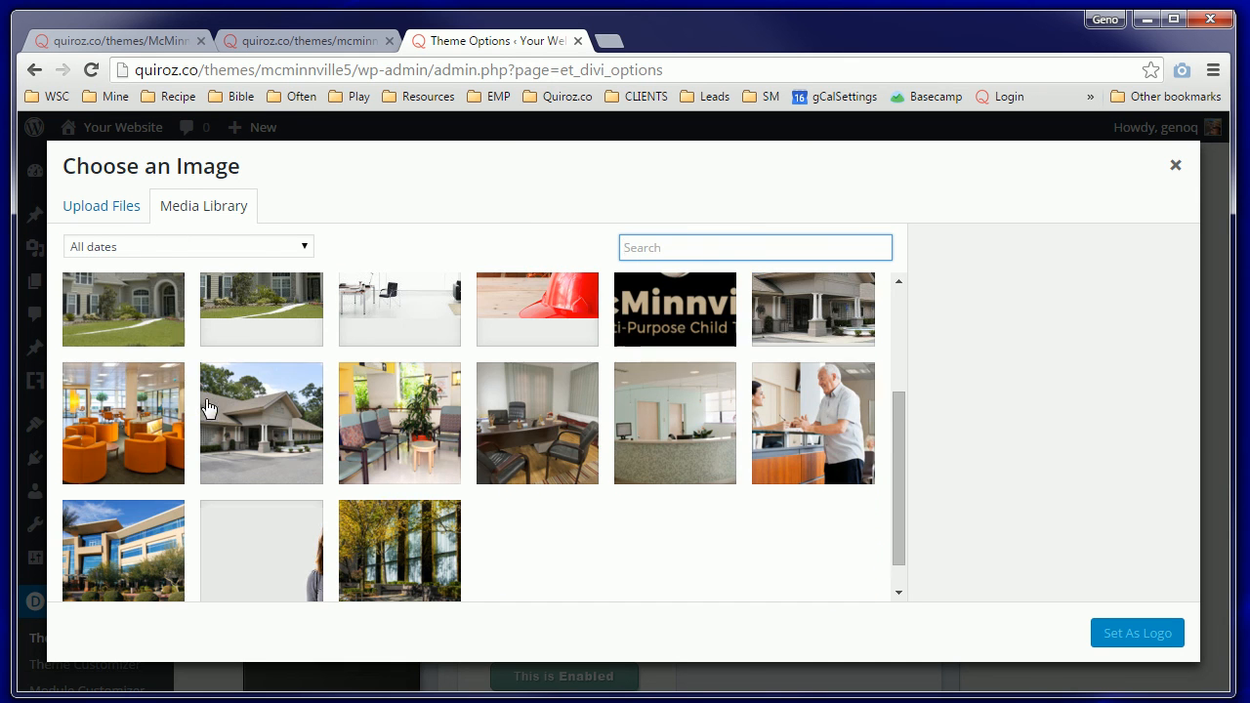
click(673, 322)
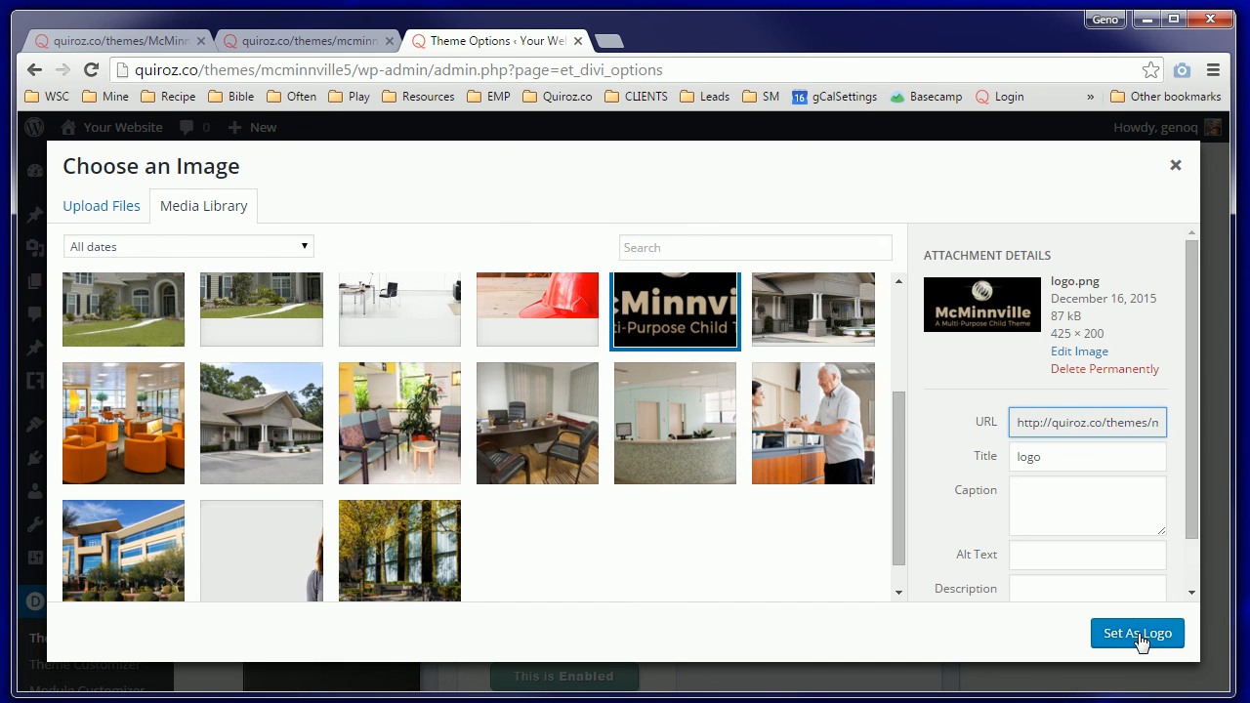
click(1136, 634)
Step: Enable the Back To Top Button and Smooth Scrolling options and save the theme options
scroll(990, 446, down, 4)
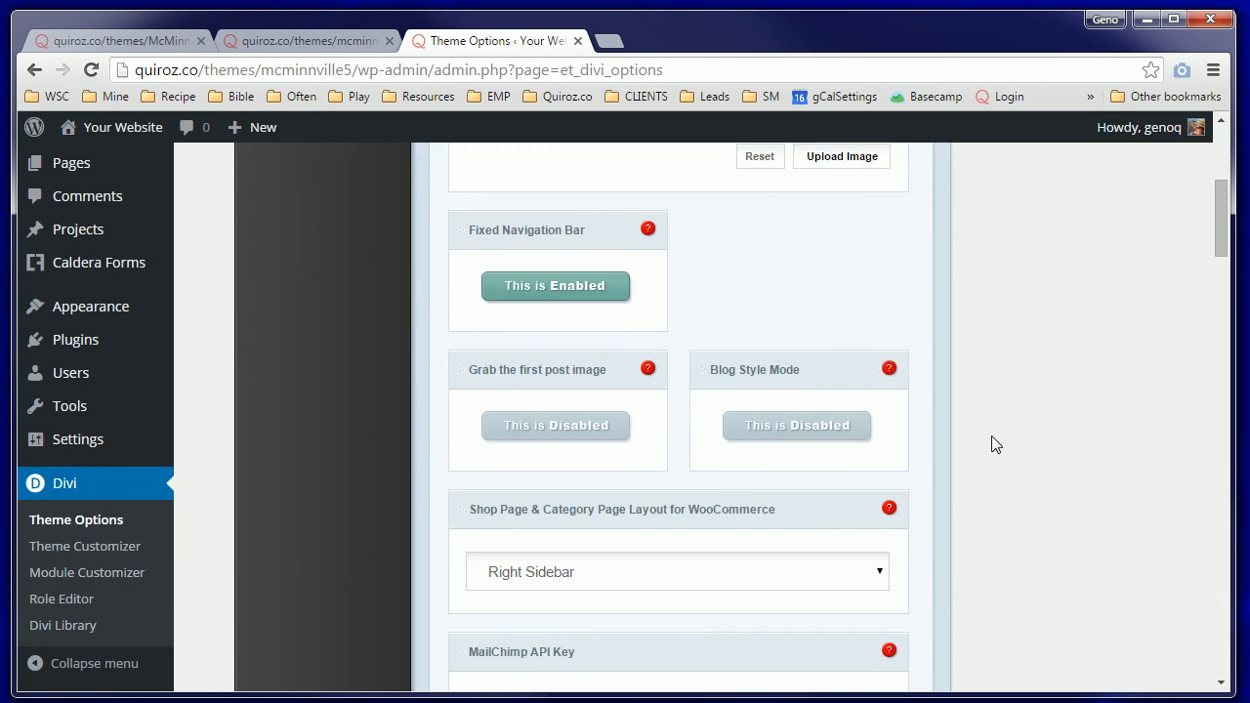
scroll(1024, 426, down, 1)
scroll(1023, 424, down, 12)
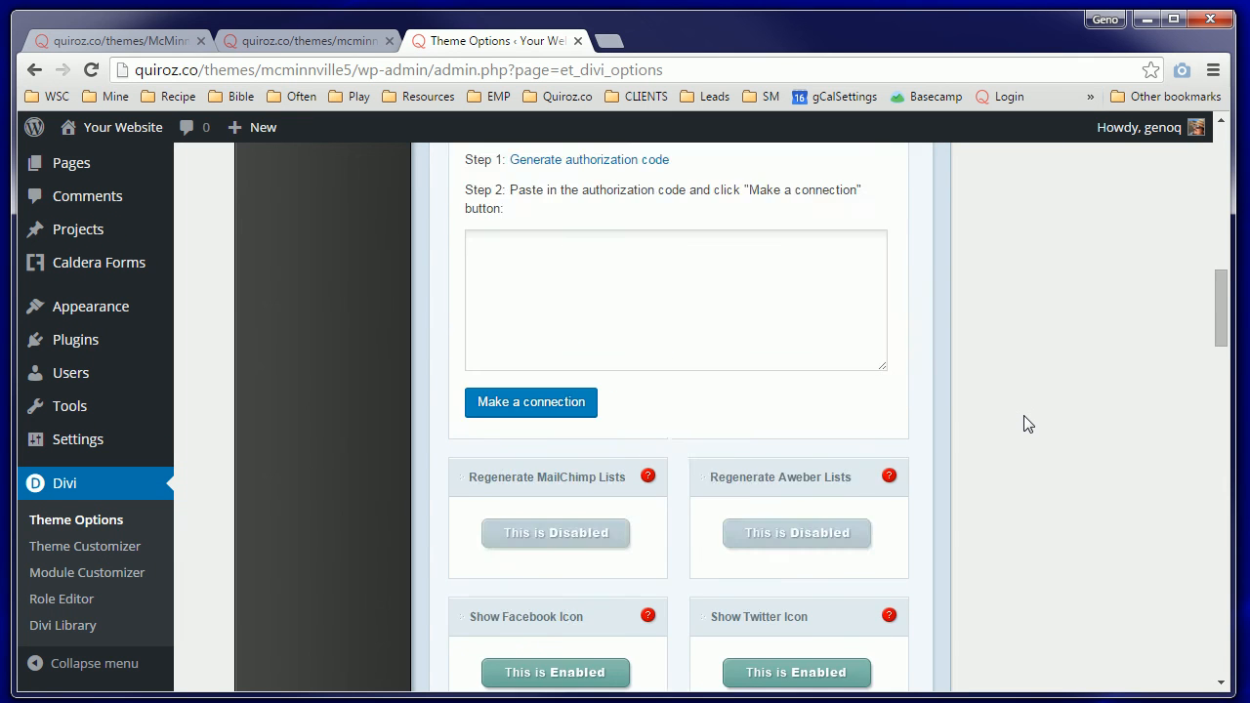
scroll(1023, 424, down, 10)
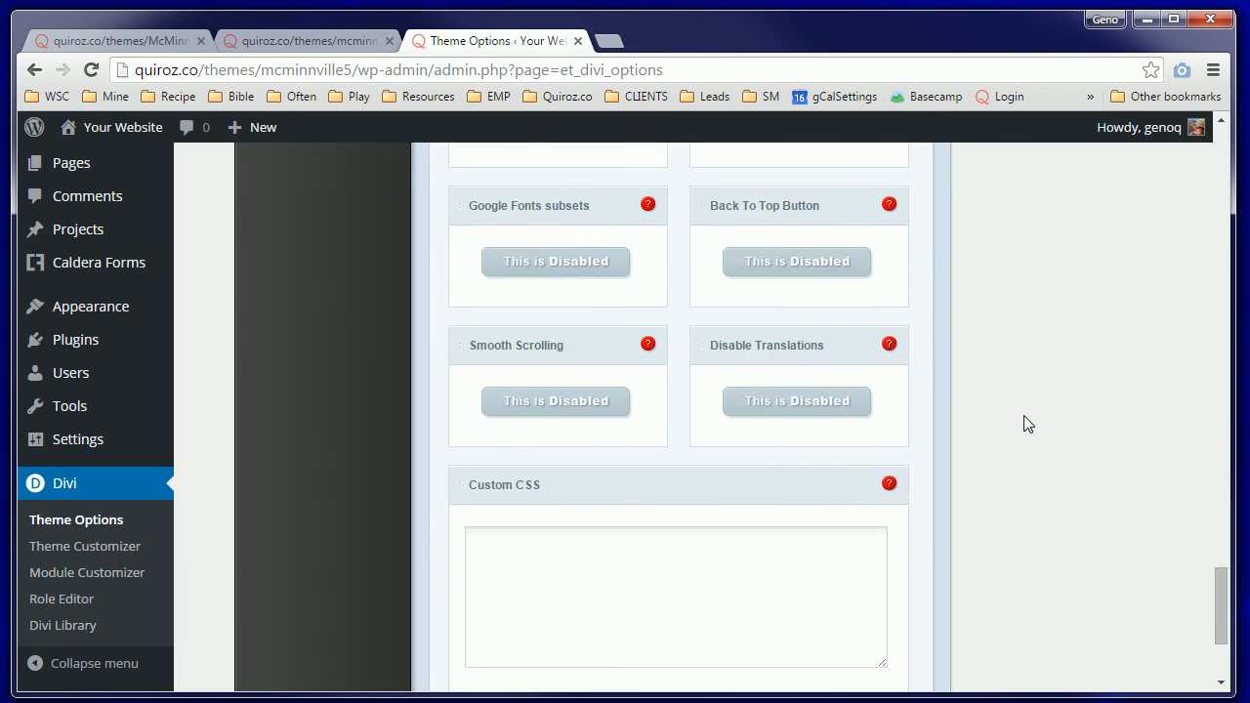
scroll(1023, 423, up, 4)
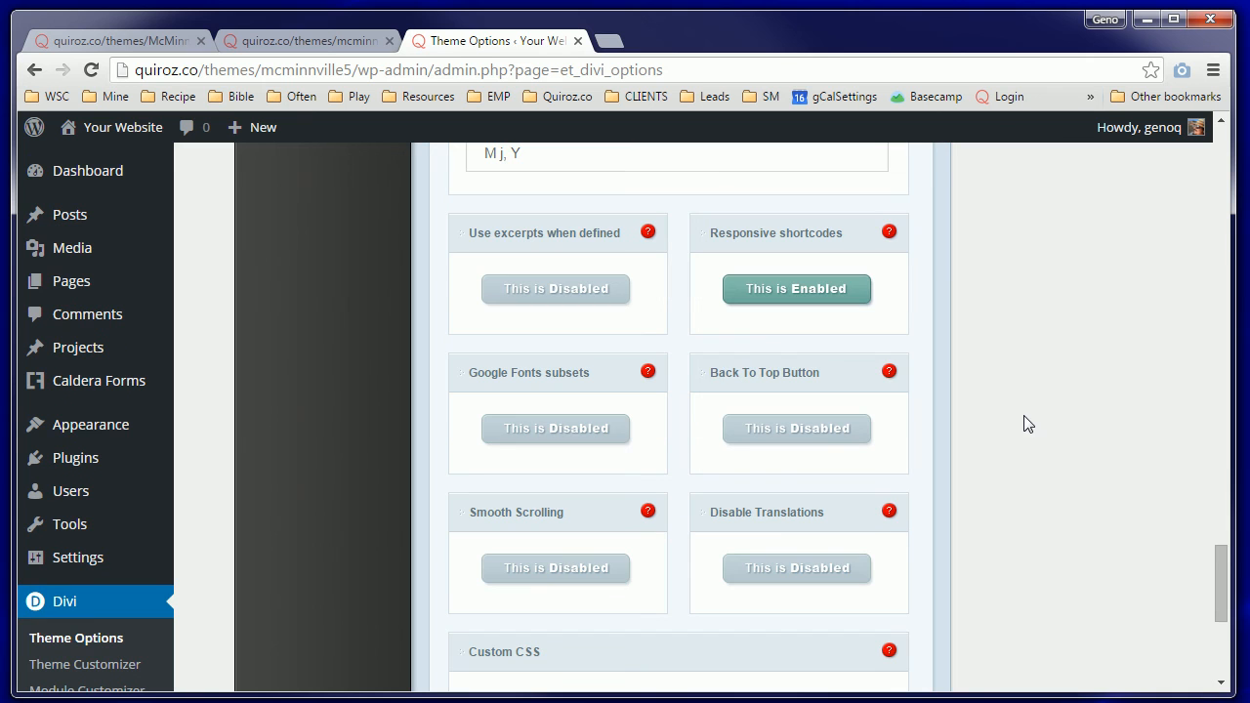
click(794, 440)
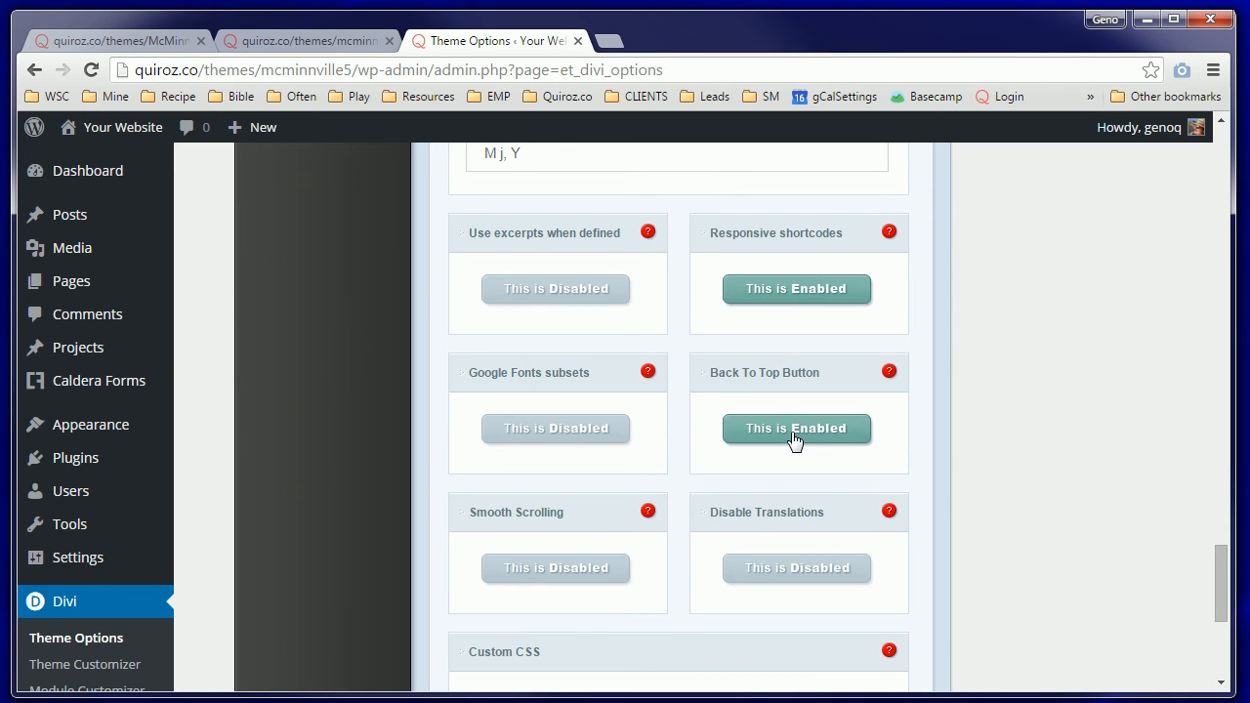
click(552, 577)
scroll(1040, 516, down, 4)
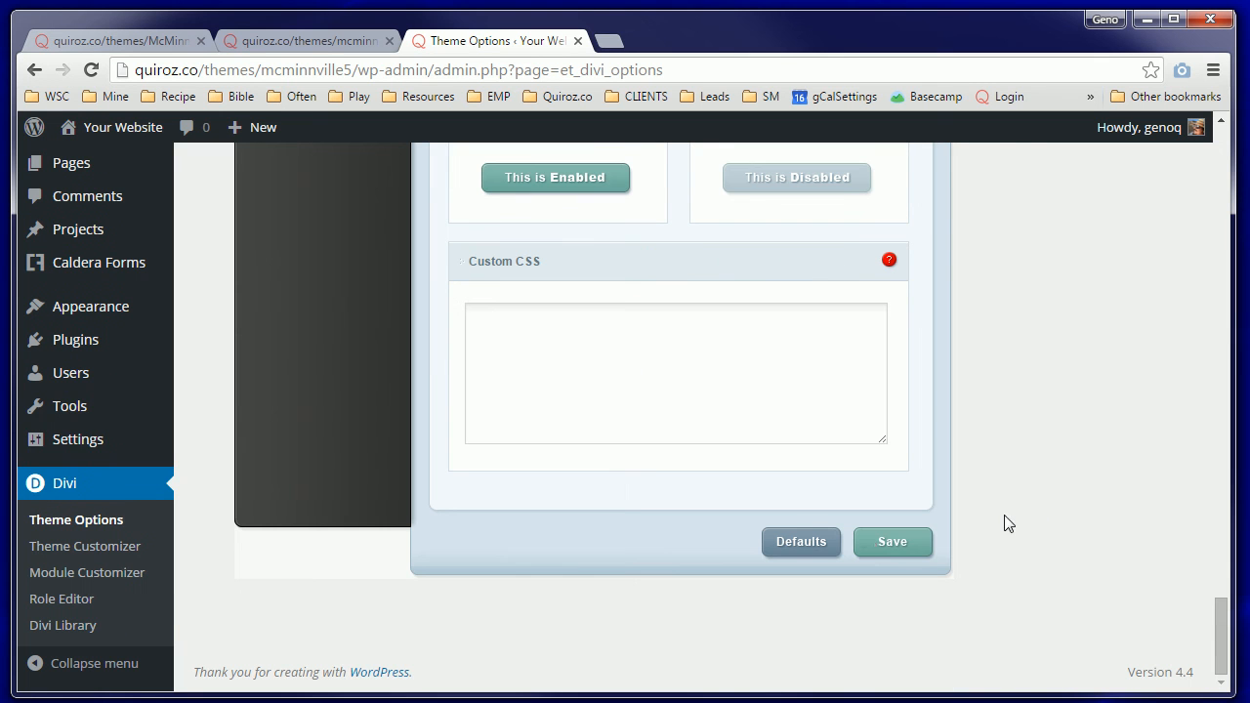
click(879, 550)
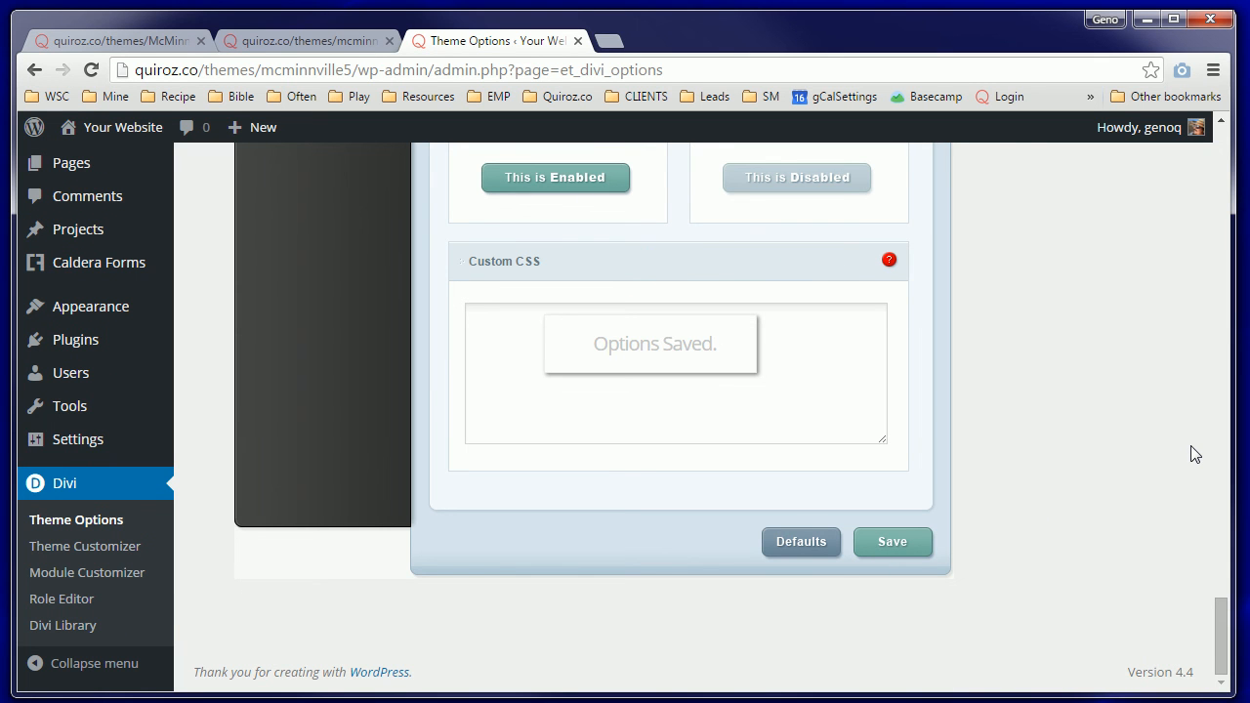
Step: Examine the company name placeholder in the footer tagline of the live home page
click(295, 43)
scroll(1050, 493, down, 15)
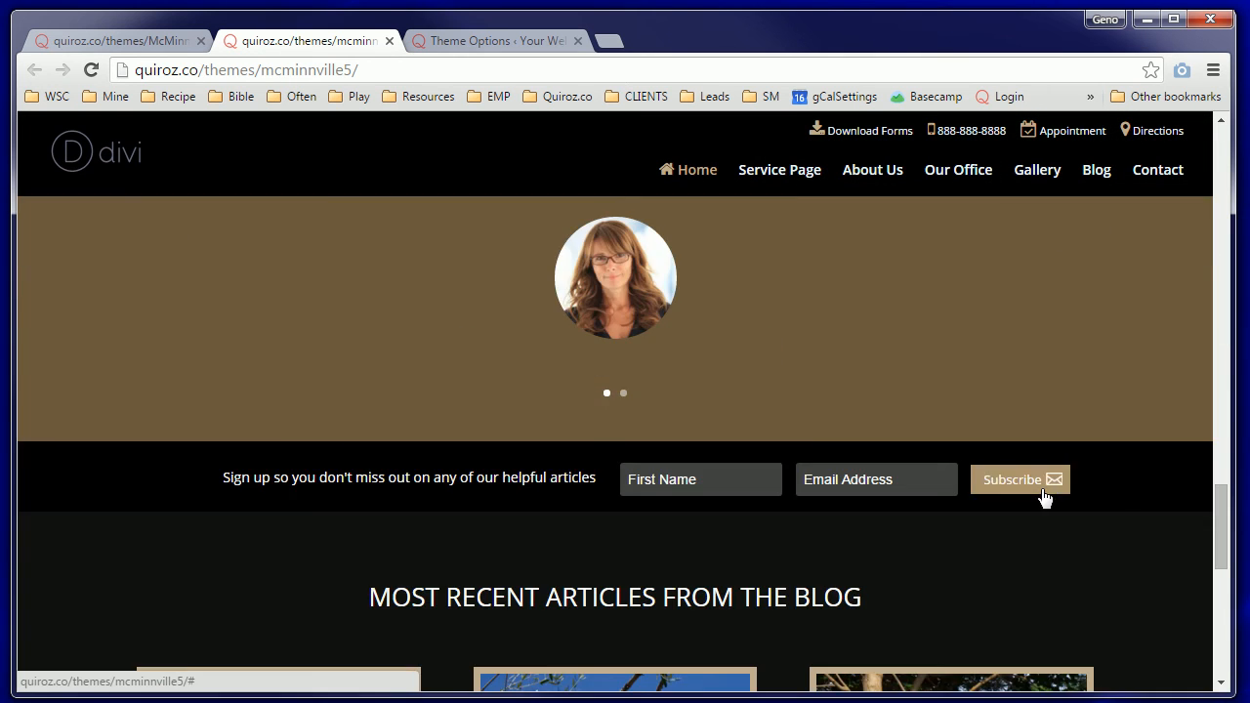
scroll(1044, 497, down, 5)
drag(508, 617, 386, 609)
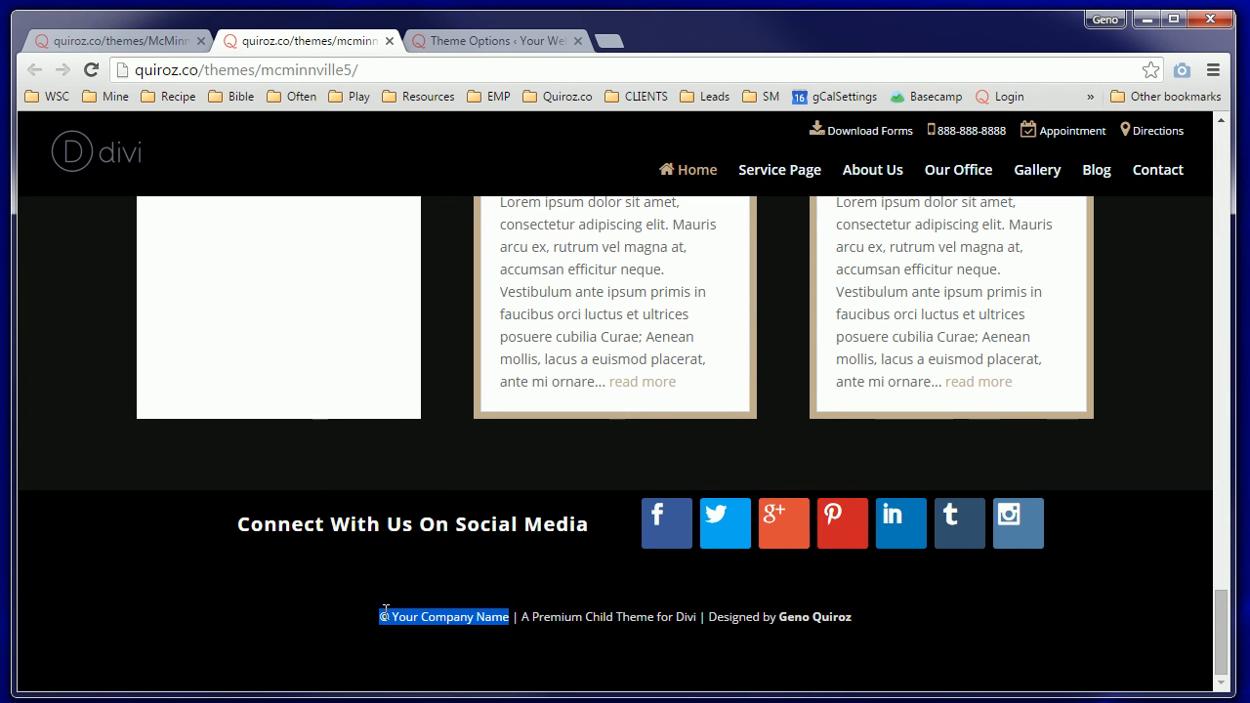
Step: Open the McMinnville theme's Theme Footer file (footer.php) in the WordPress theme editor
click(468, 47)
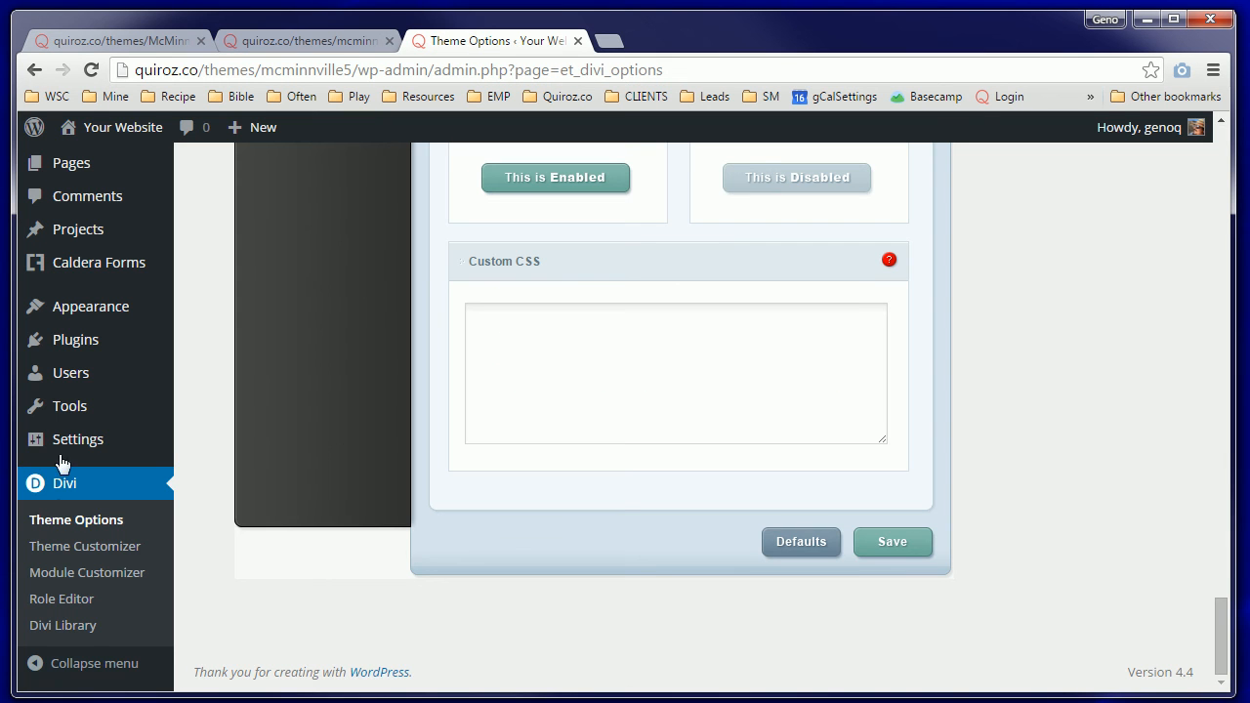
mouse_move(84, 310)
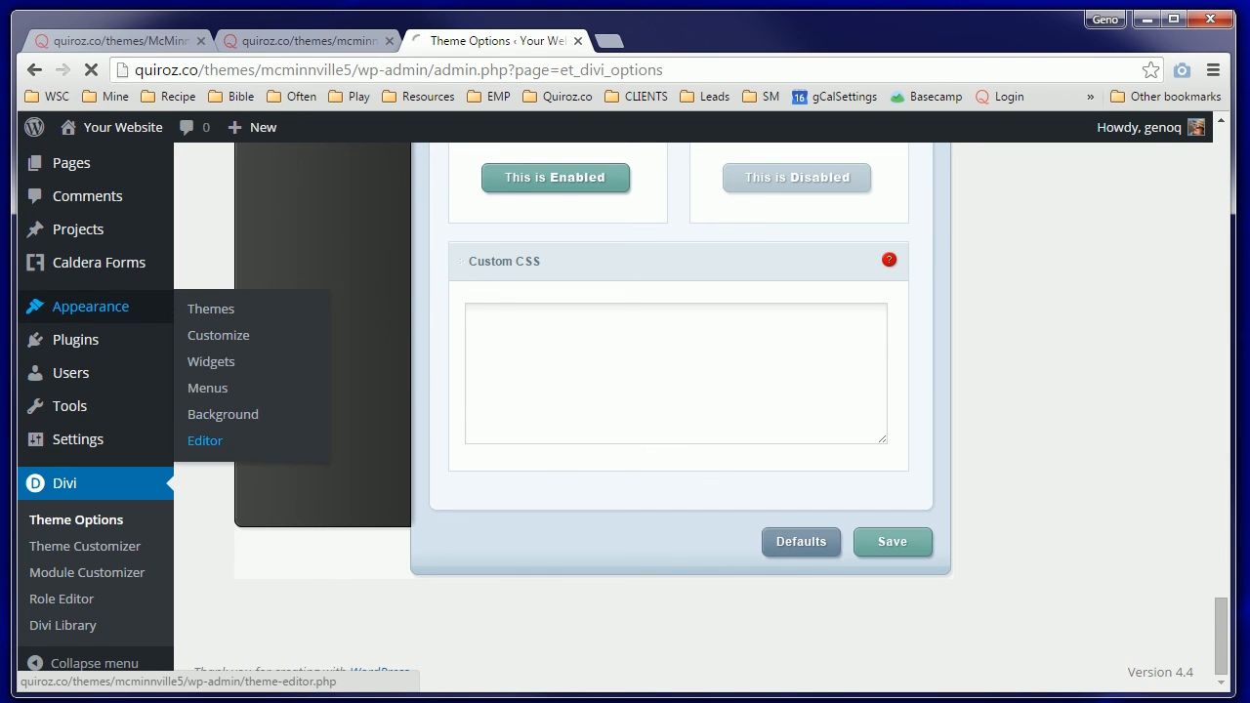
click(207, 441)
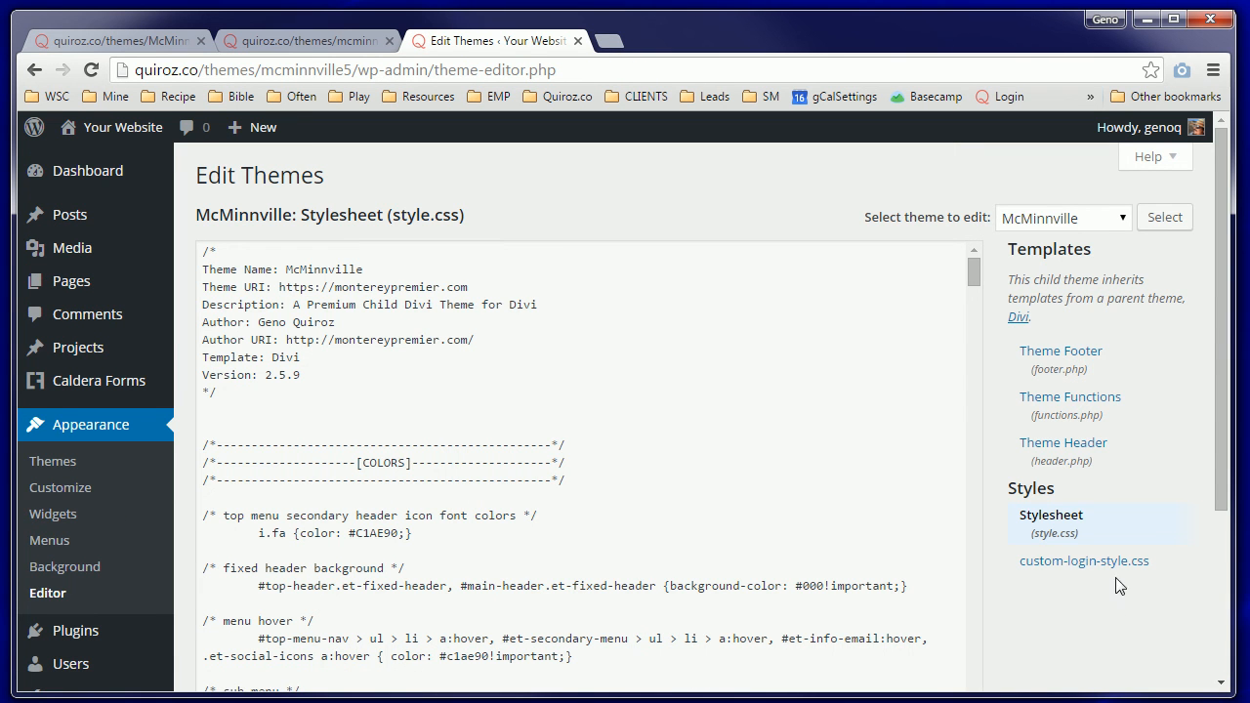
click(1071, 357)
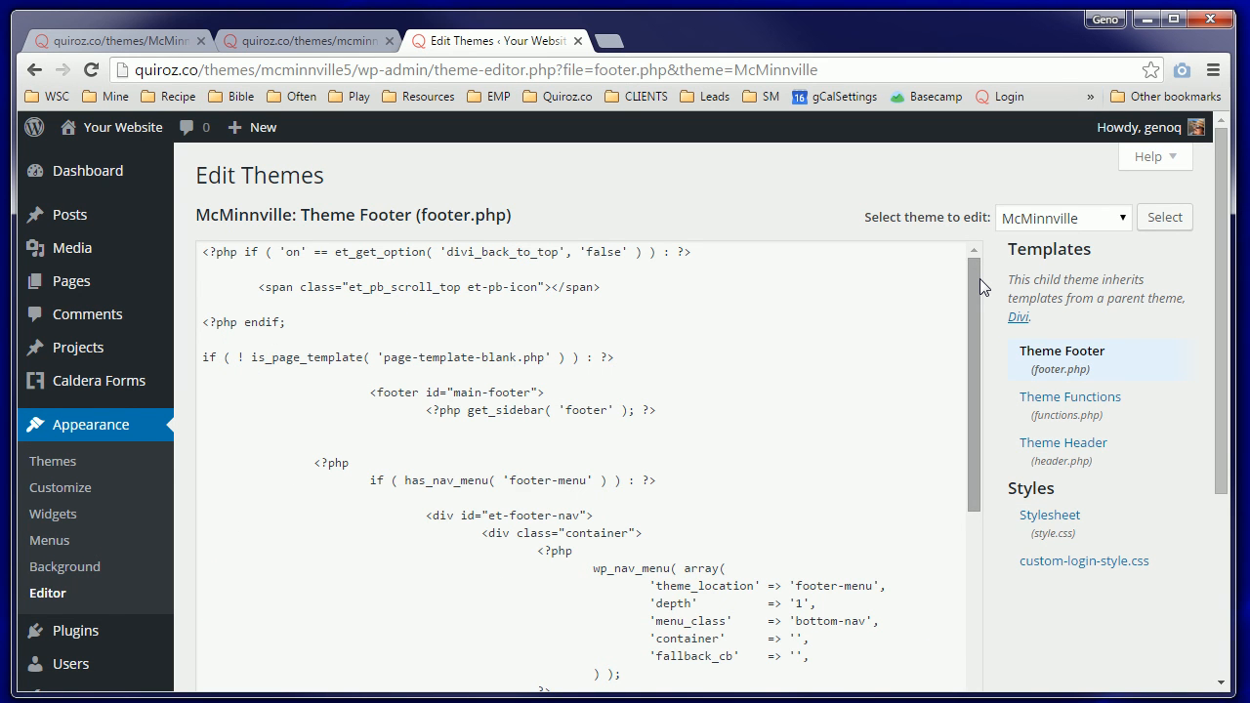
Step: Replace the company name placeholder in the footer-info paragraph with the site owner's full name and update footer.php
drag(973, 286, 969, 549)
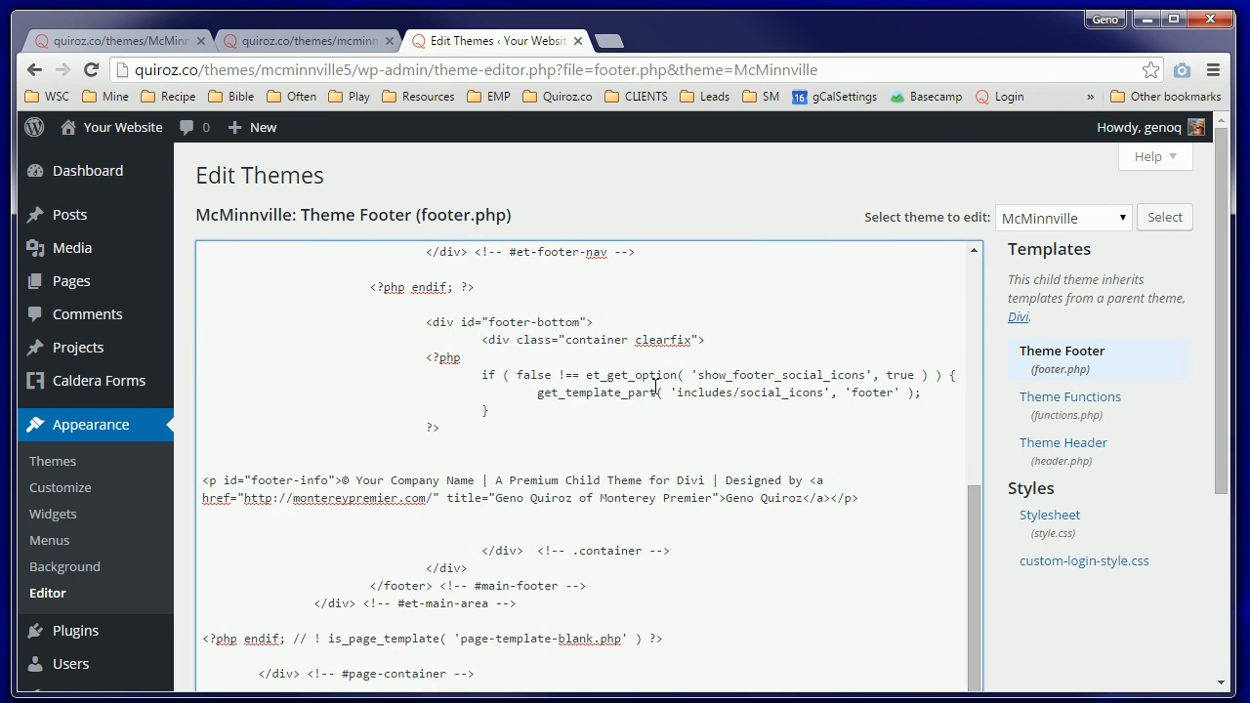
drag(475, 483, 357, 482)
key(BackSpace)
text(Geno Qu8iroz)
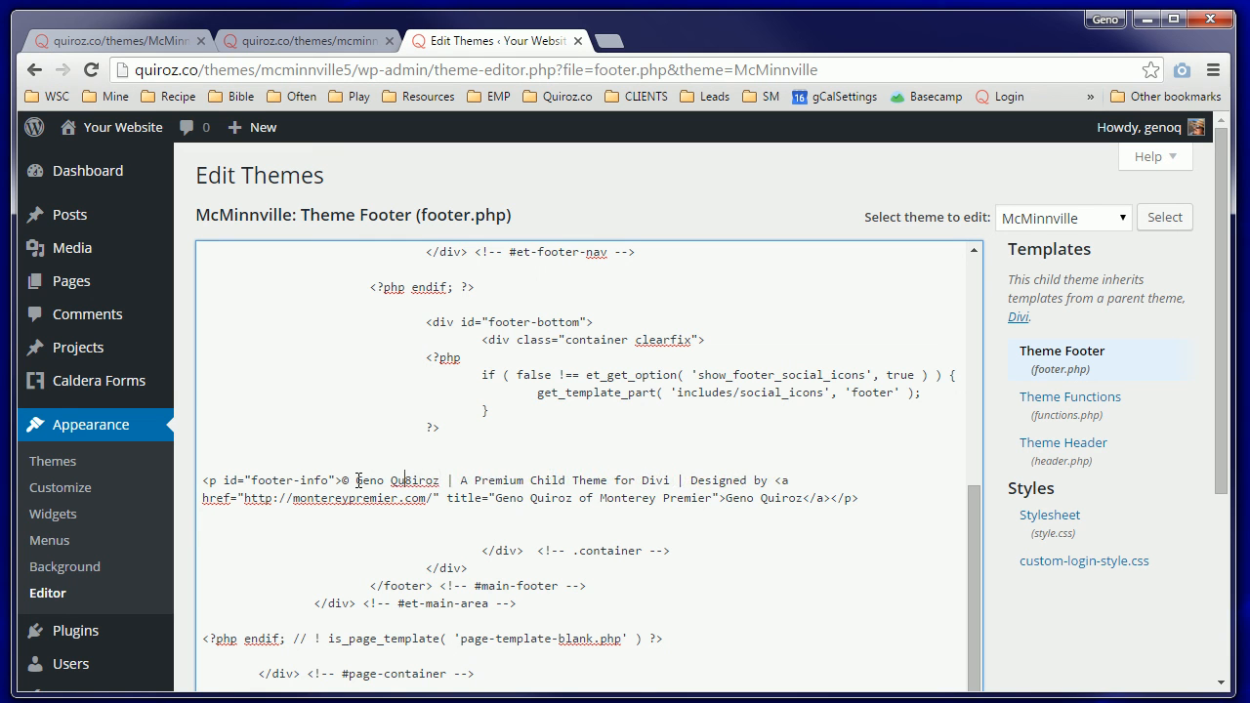
key(BackSpace)
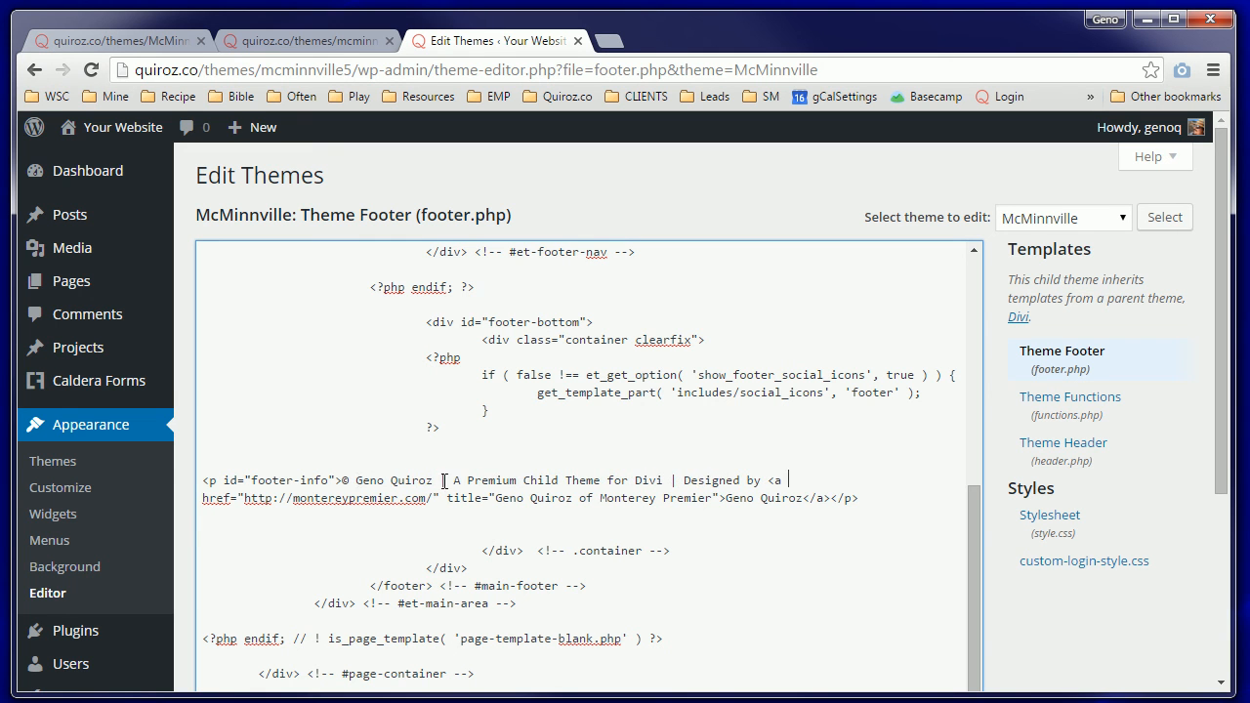
drag(442, 481, 831, 493)
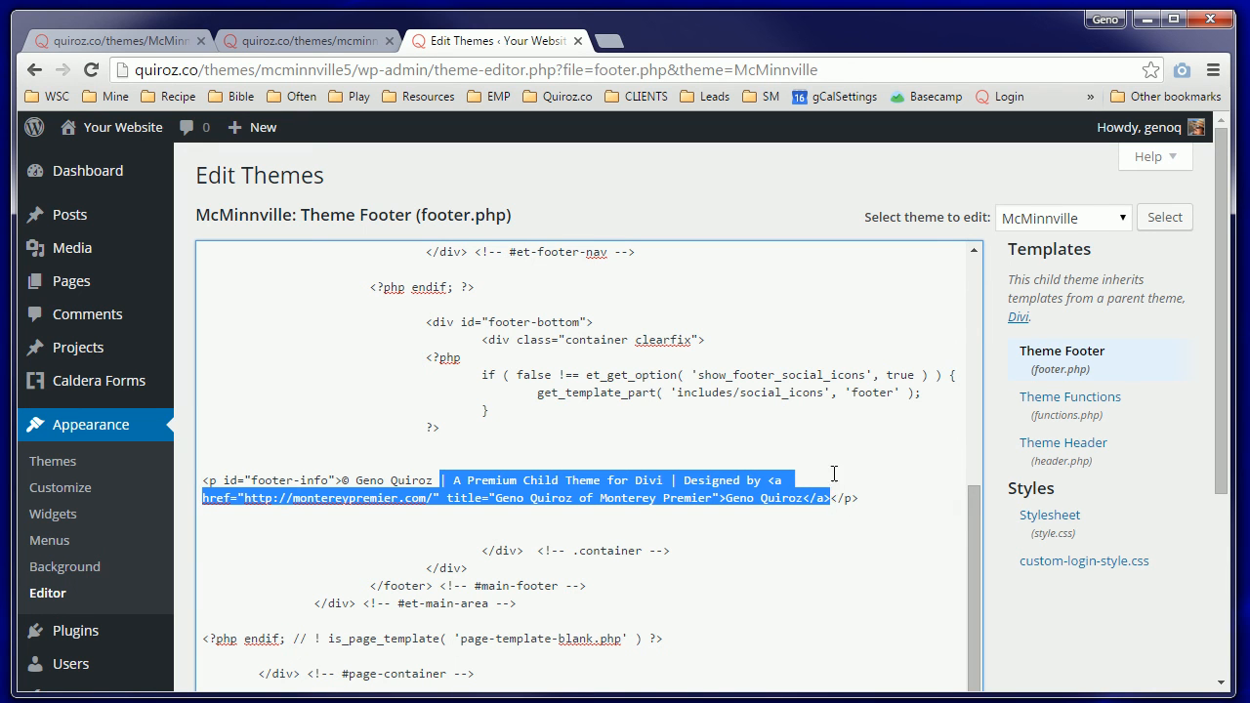
click(442, 478)
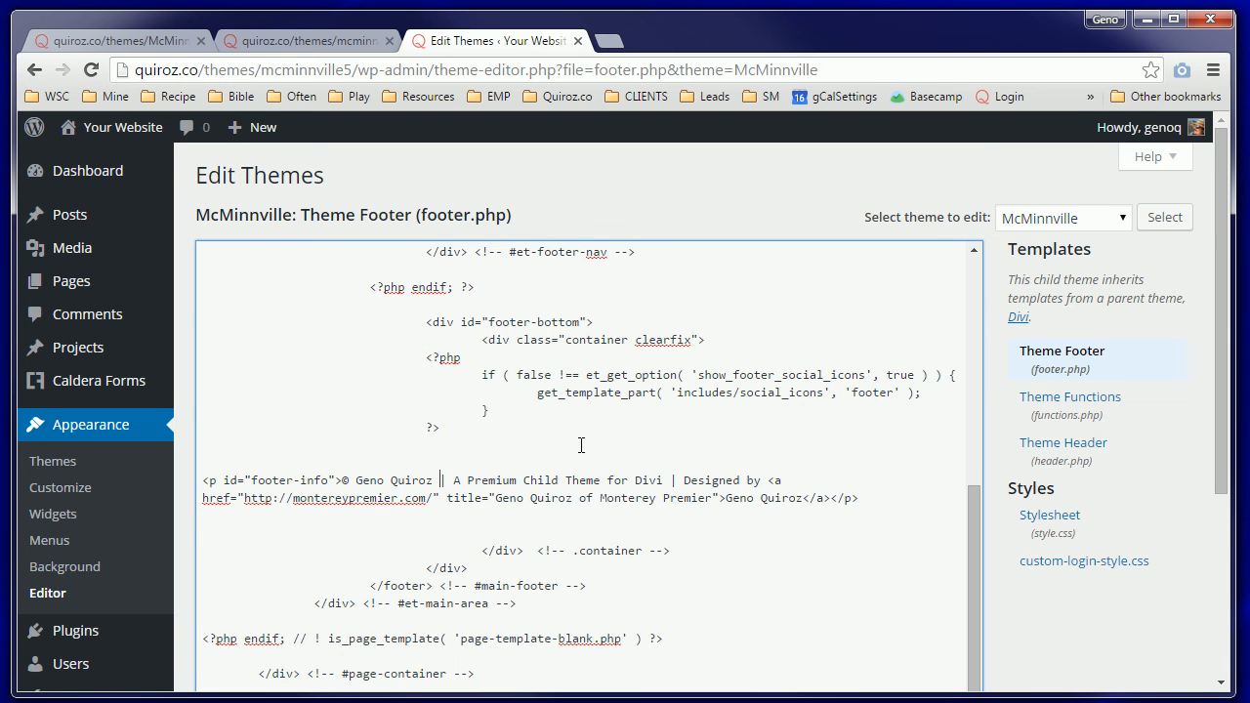
scroll(581, 445, down, 3)
click(261, 574)
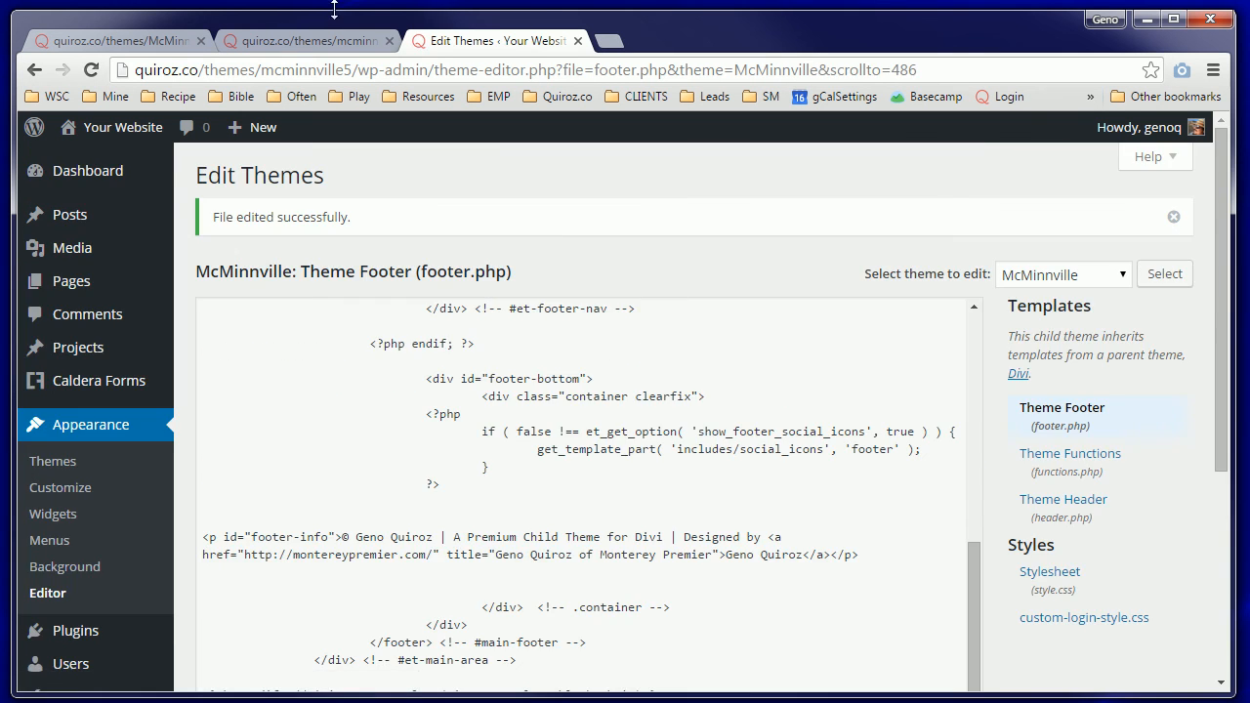
Step: Reload the live home page to check the footer tagline and try the back-to-top button
click(314, 44)
right_click(1133, 348)
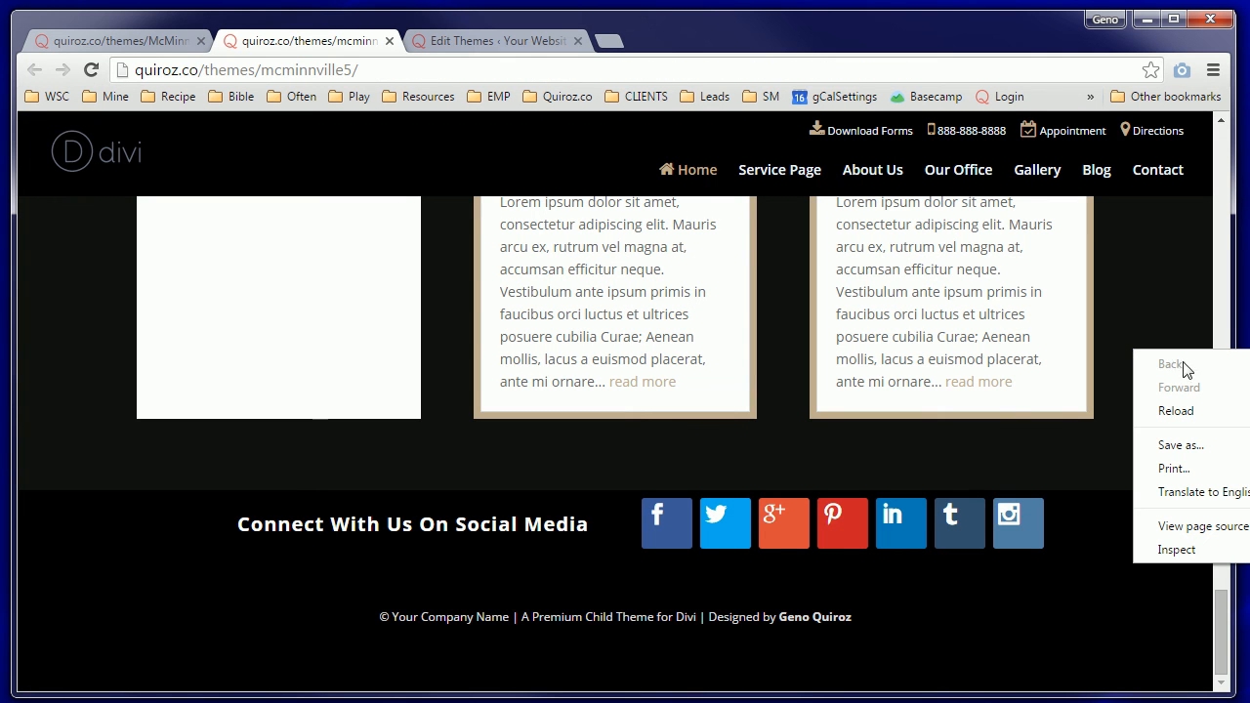
click(1202, 427)
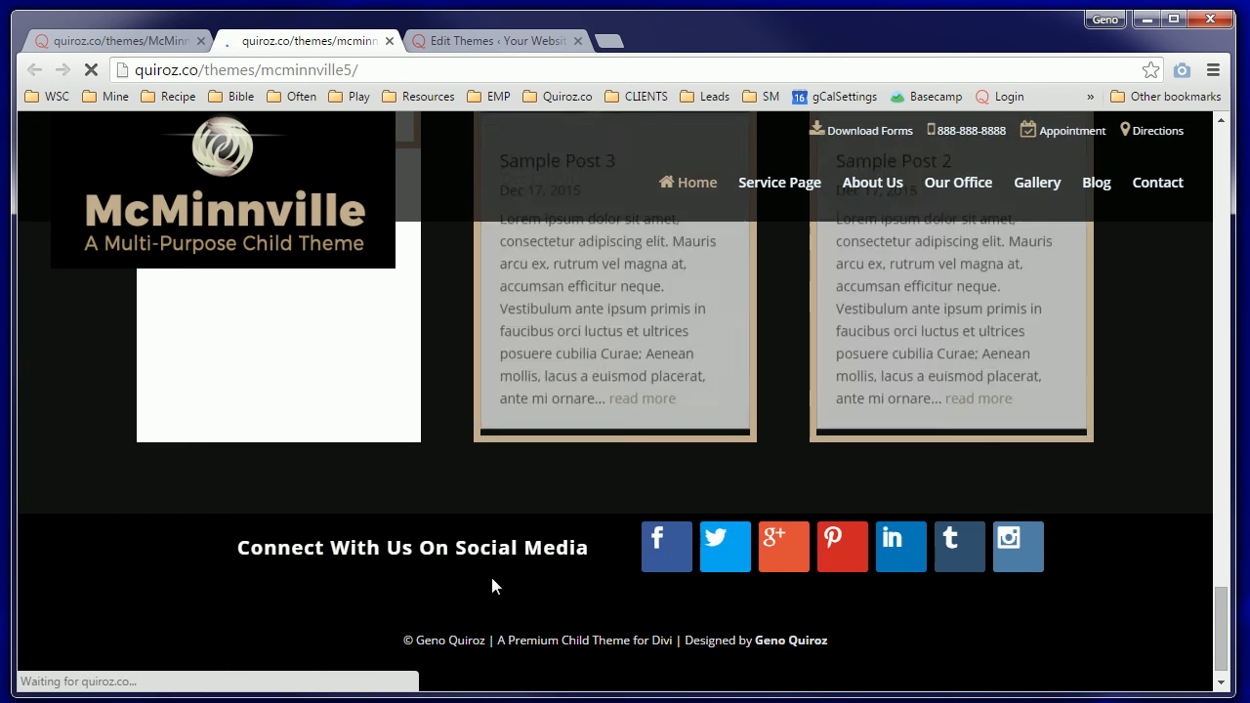
drag(485, 644, 472, 644)
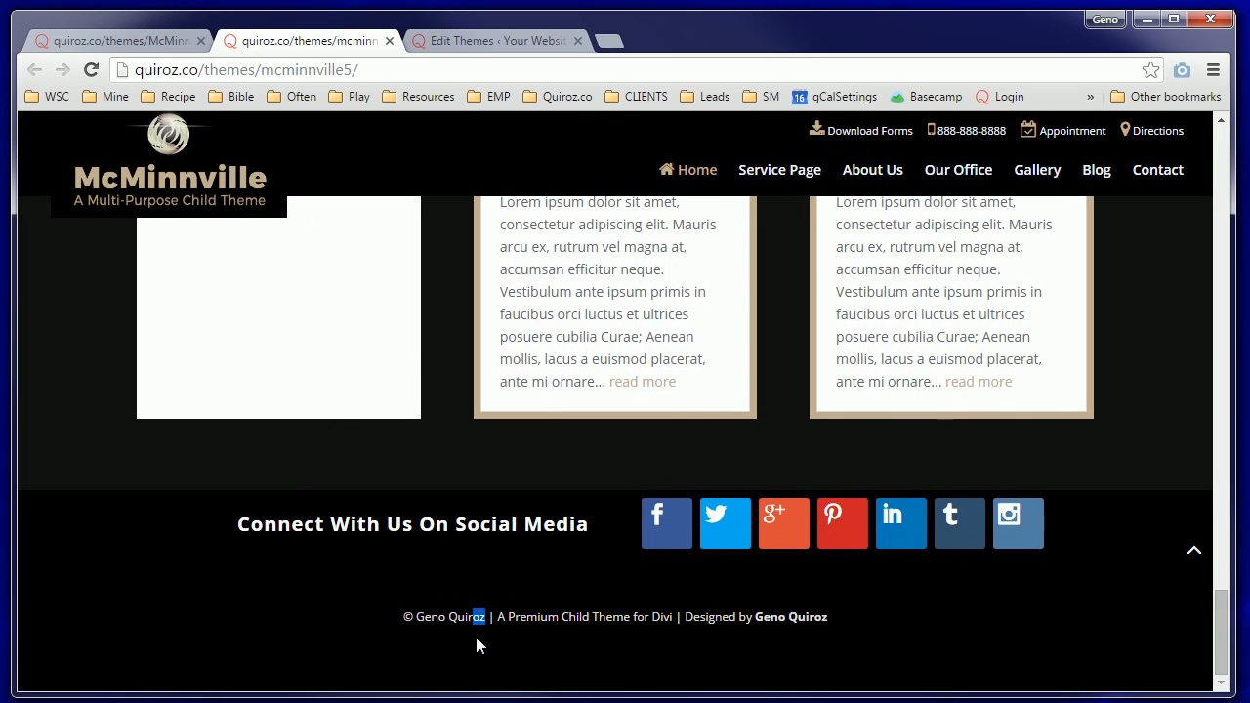
click(564, 661)
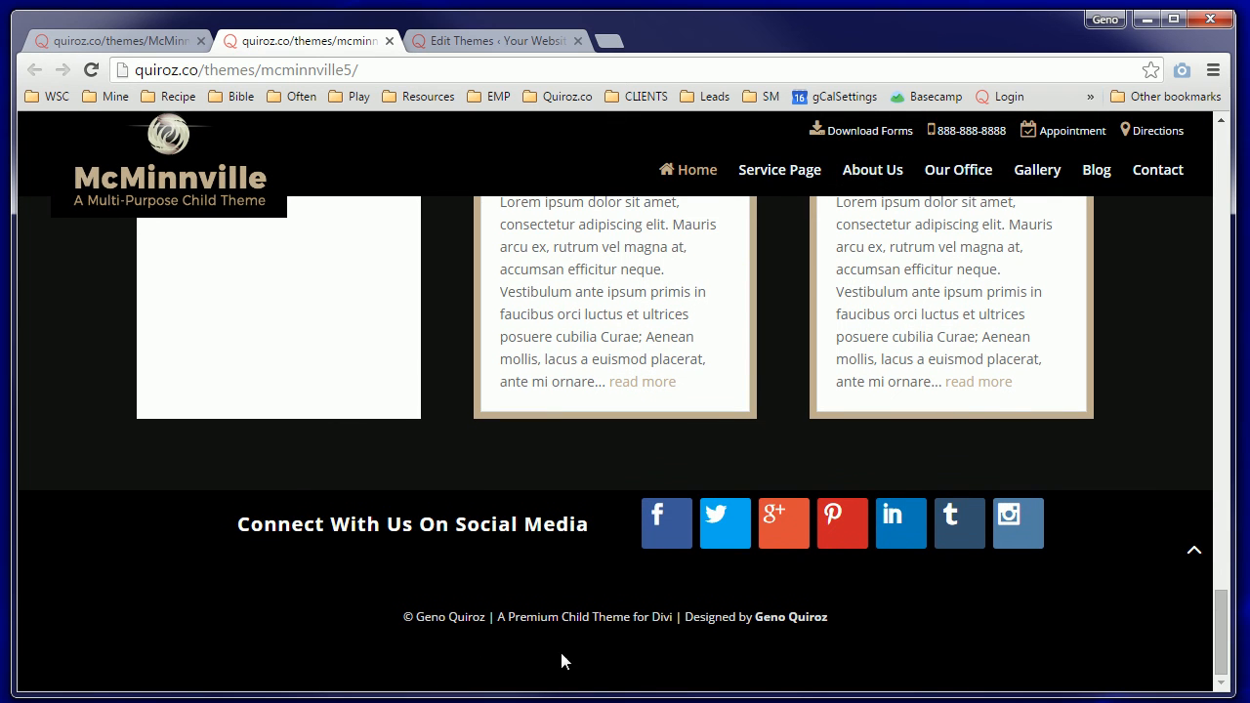
click(1194, 555)
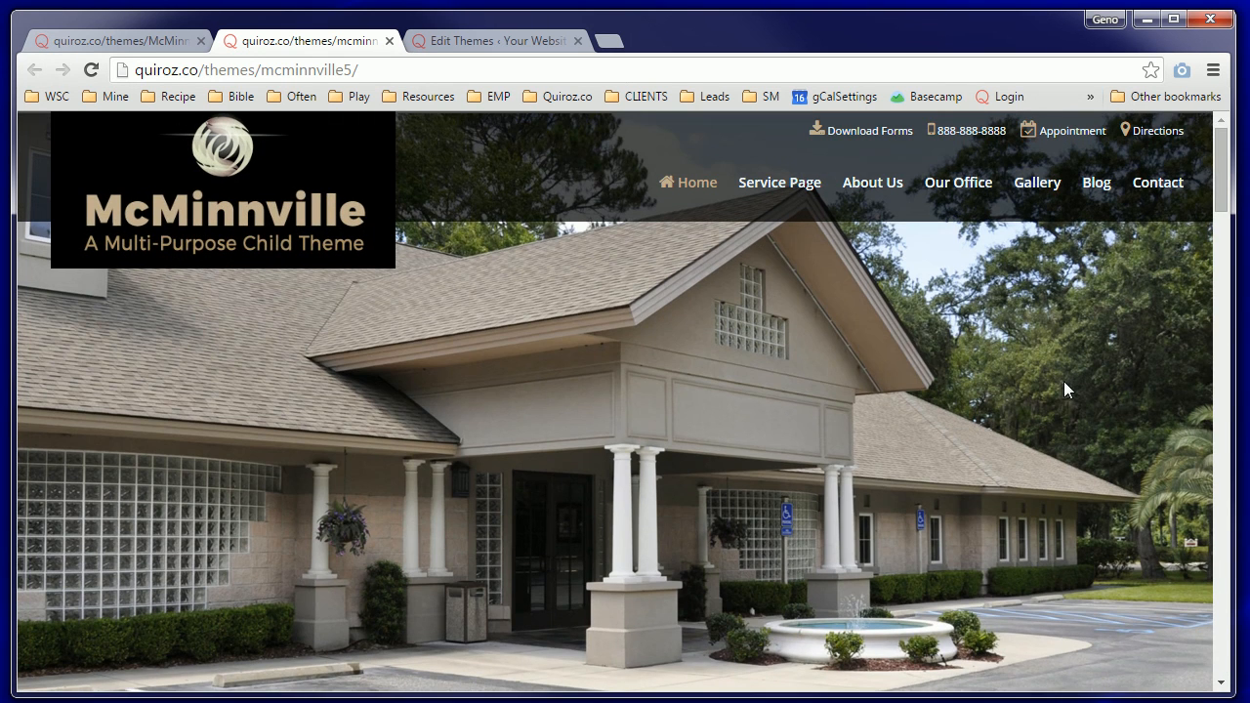